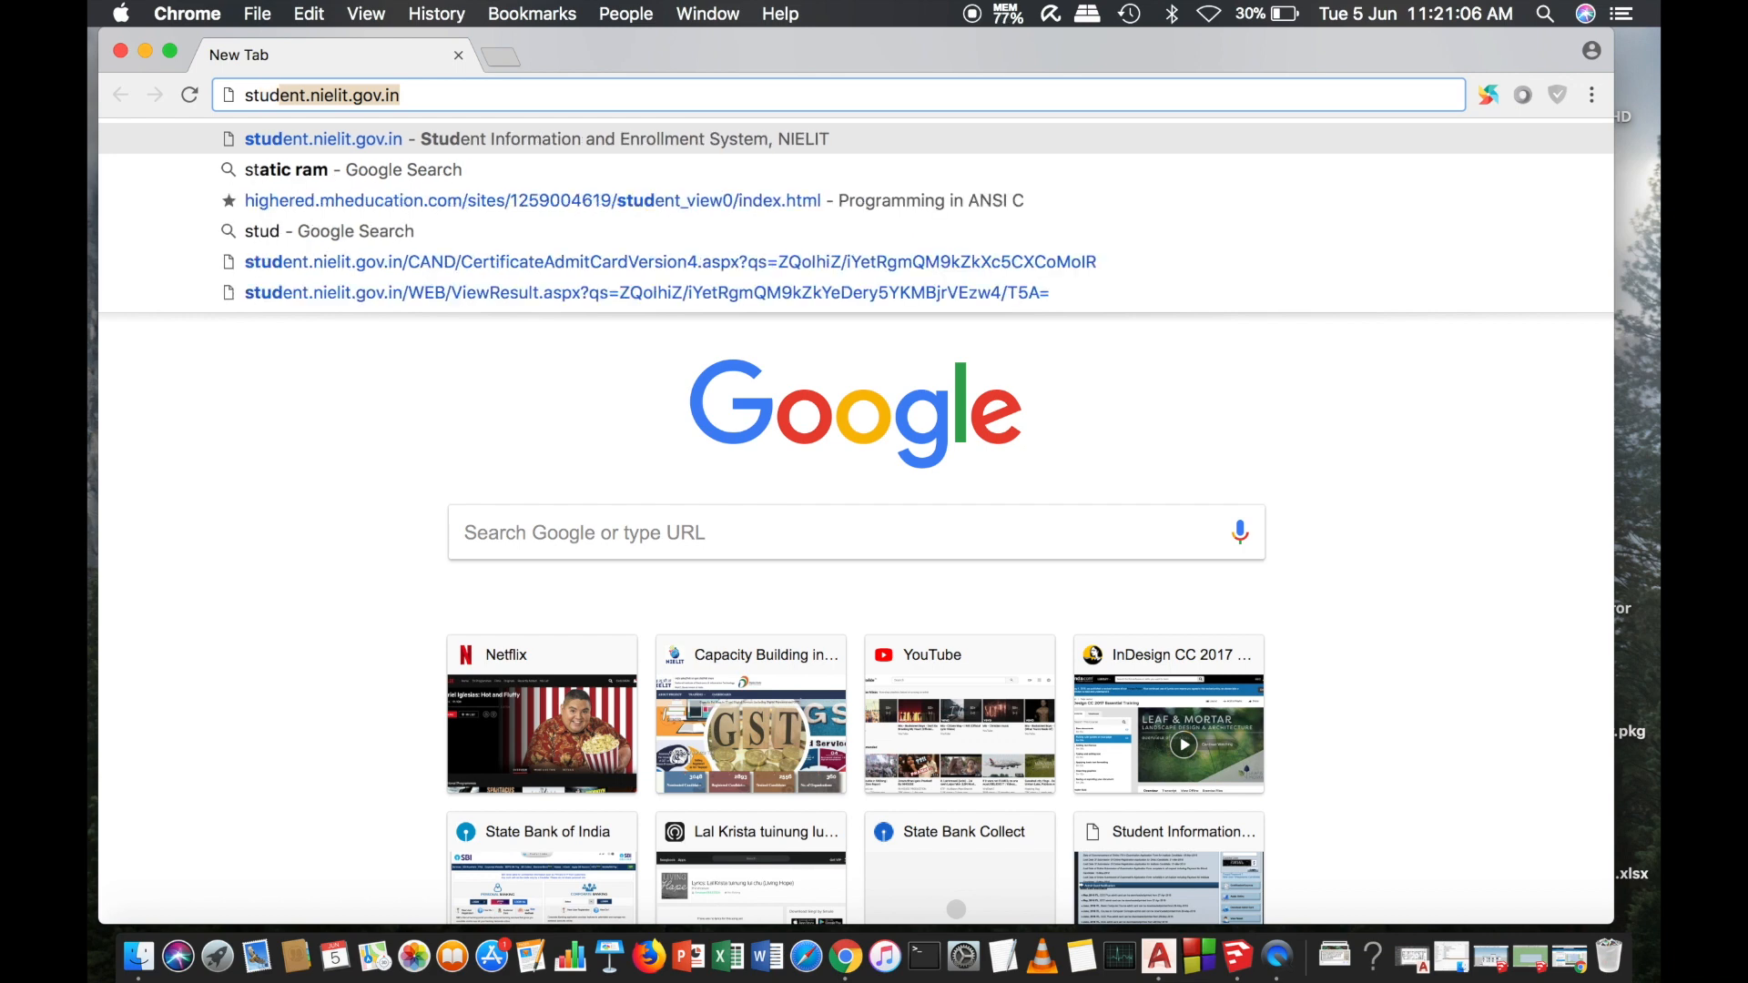
Step: Go to student.nielit.gov.in in Chrome's address bar
{"action": "type", "text": "."}
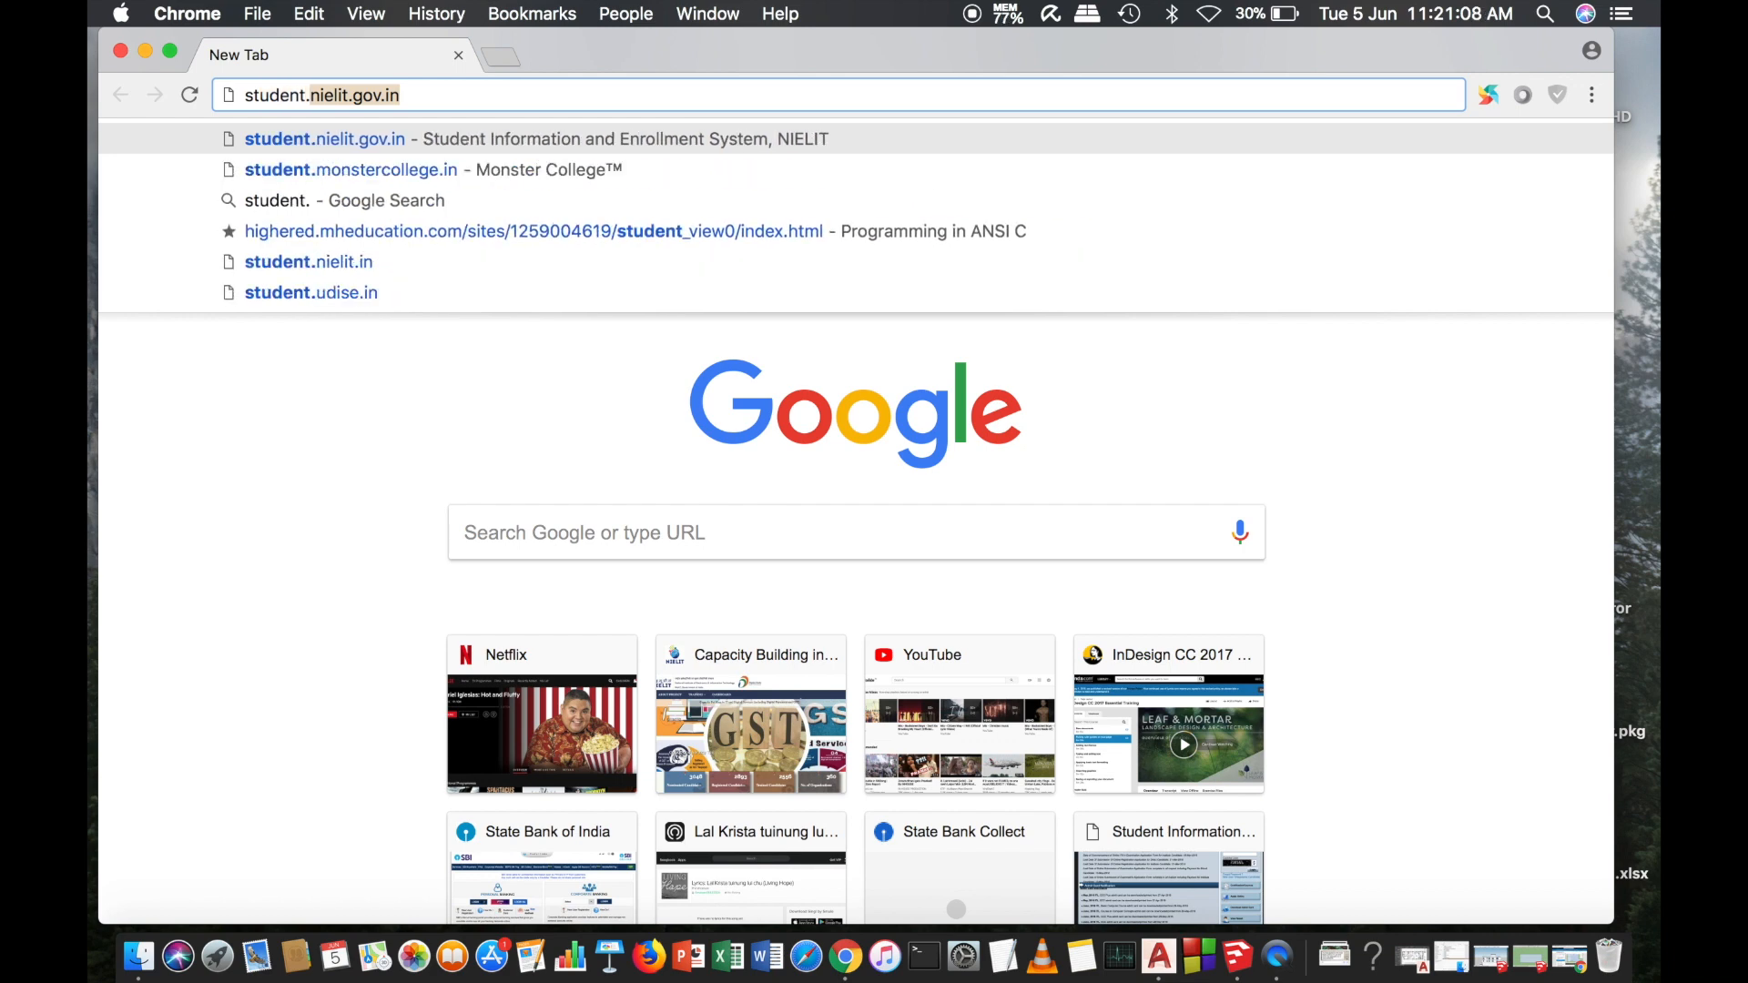
{"action": "type", "text": "nielit.gov.in"}
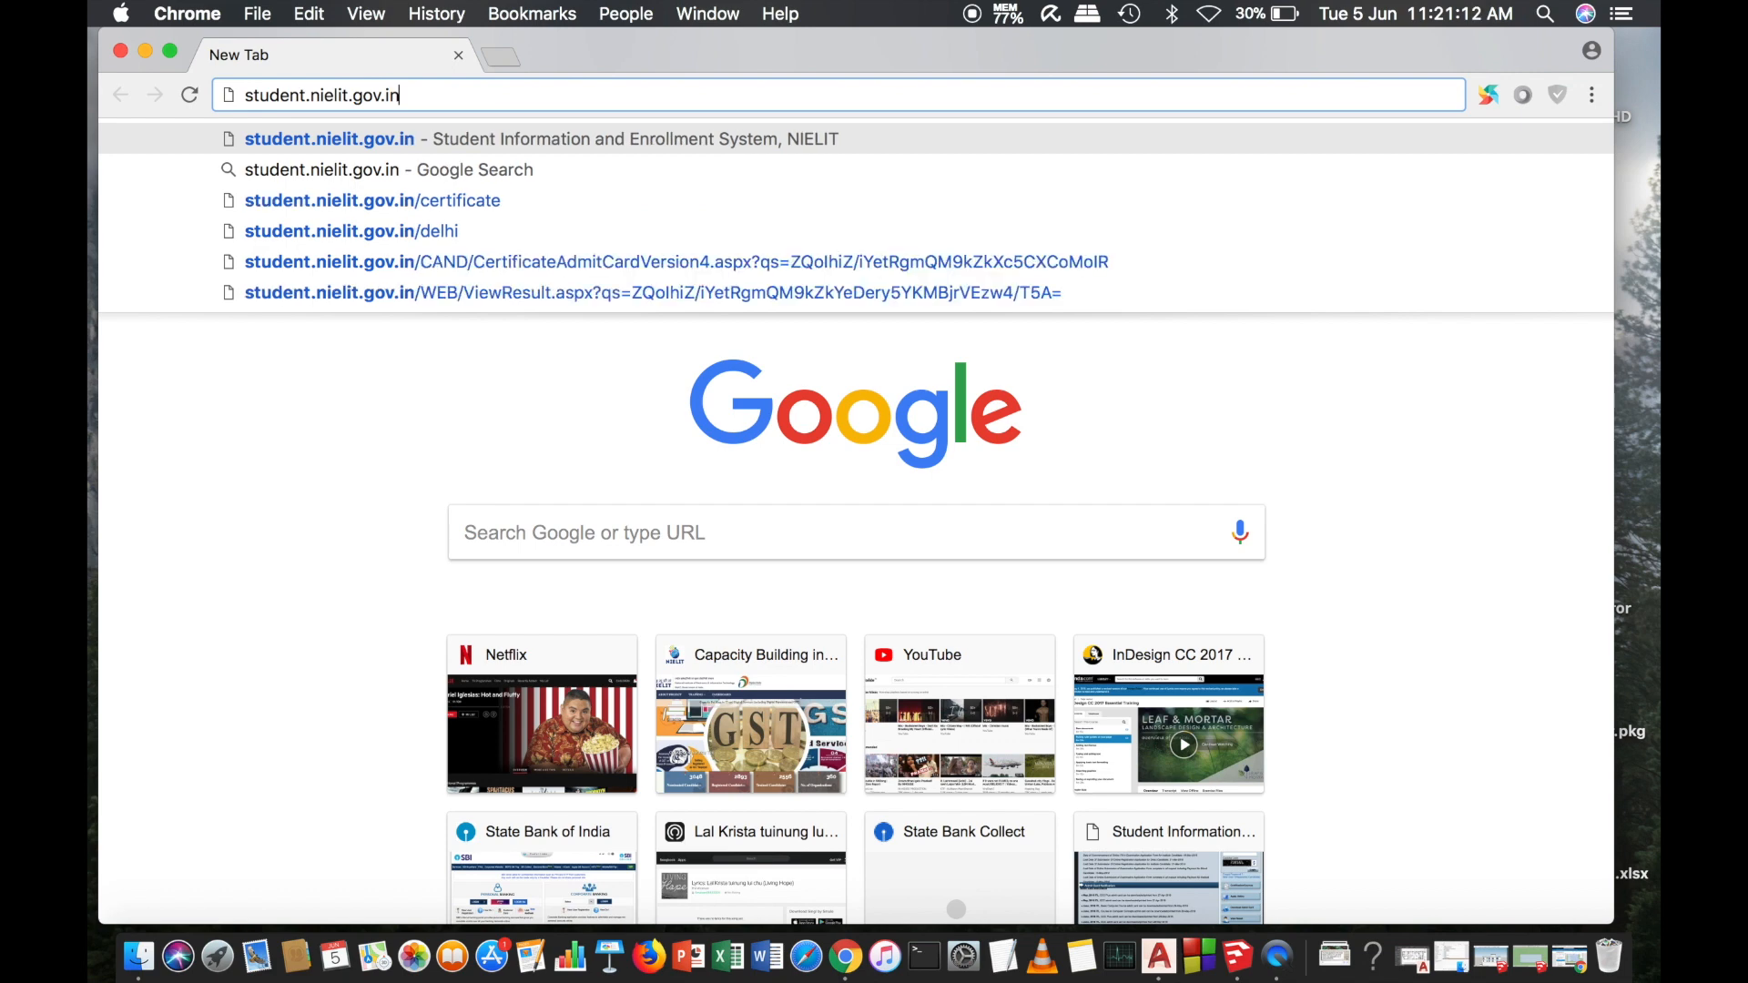
{"action": "key", "text": "Return"}
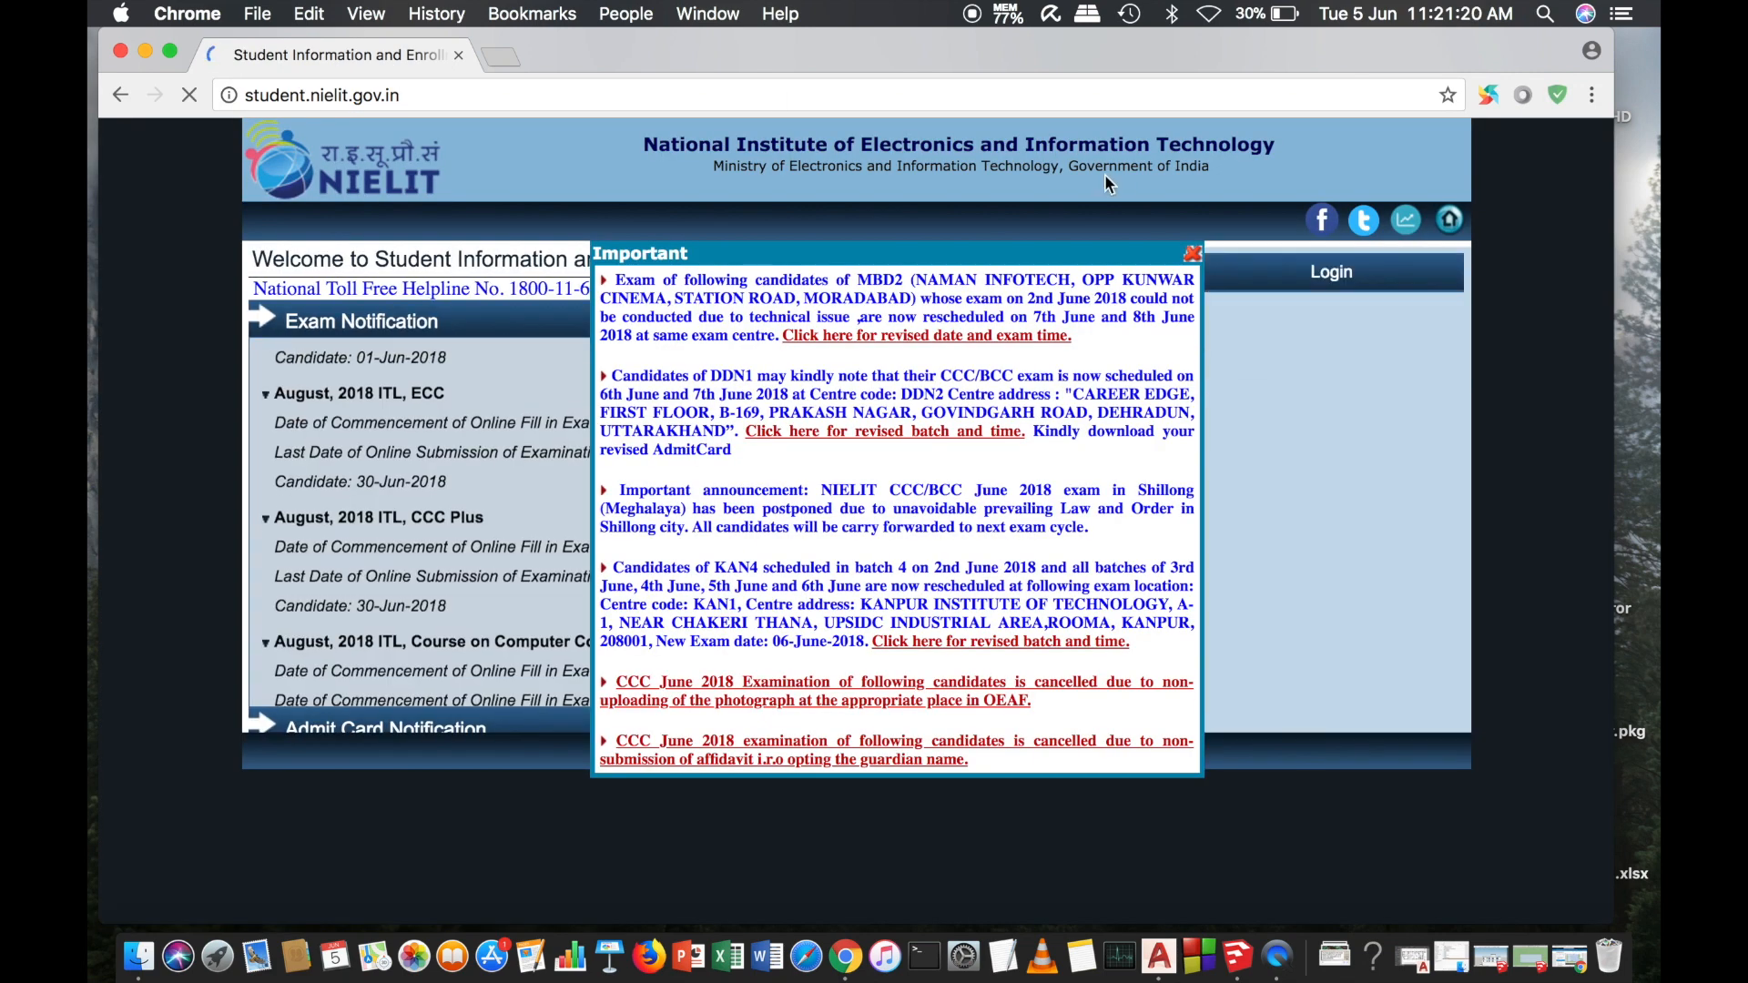
Step: Close the Important announcements popup and go to the View Result courses page
{"action": "left_click", "coordinate": [1193, 255]}
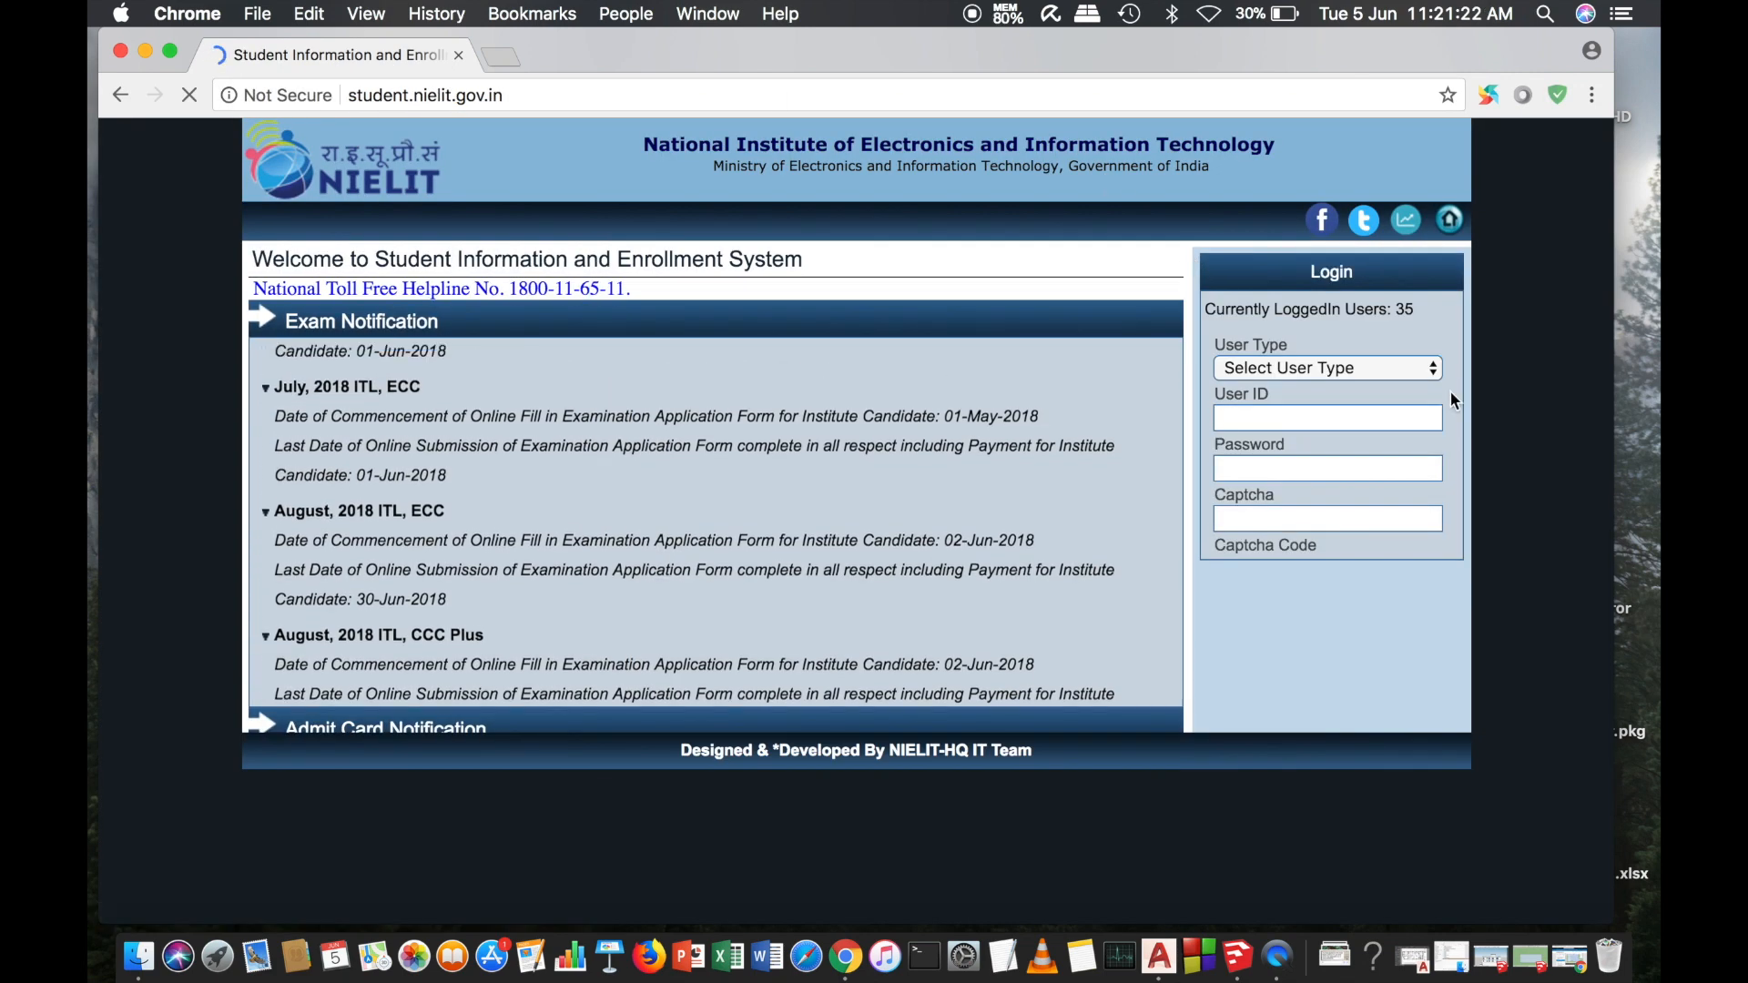
{"action": "scroll", "coordinate": [1293, 510], "scroll_direction": "down", "scroll_amount": 3}
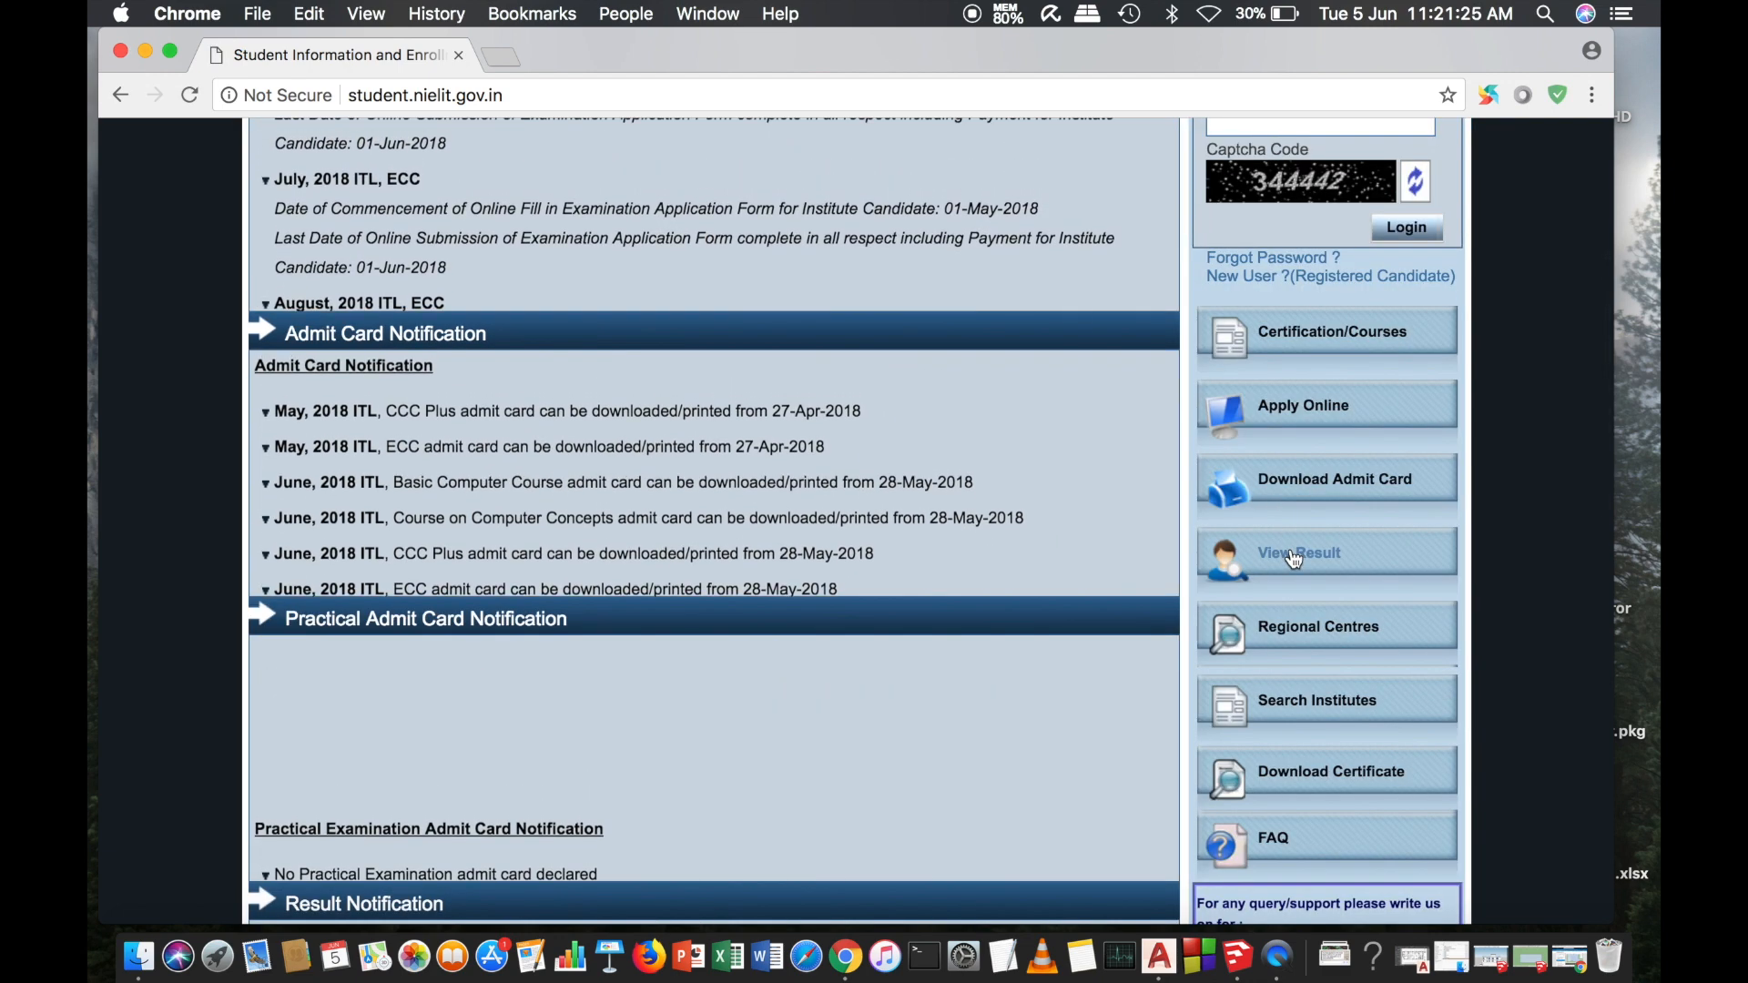
{"action": "left_click", "coordinate": [1294, 558]}
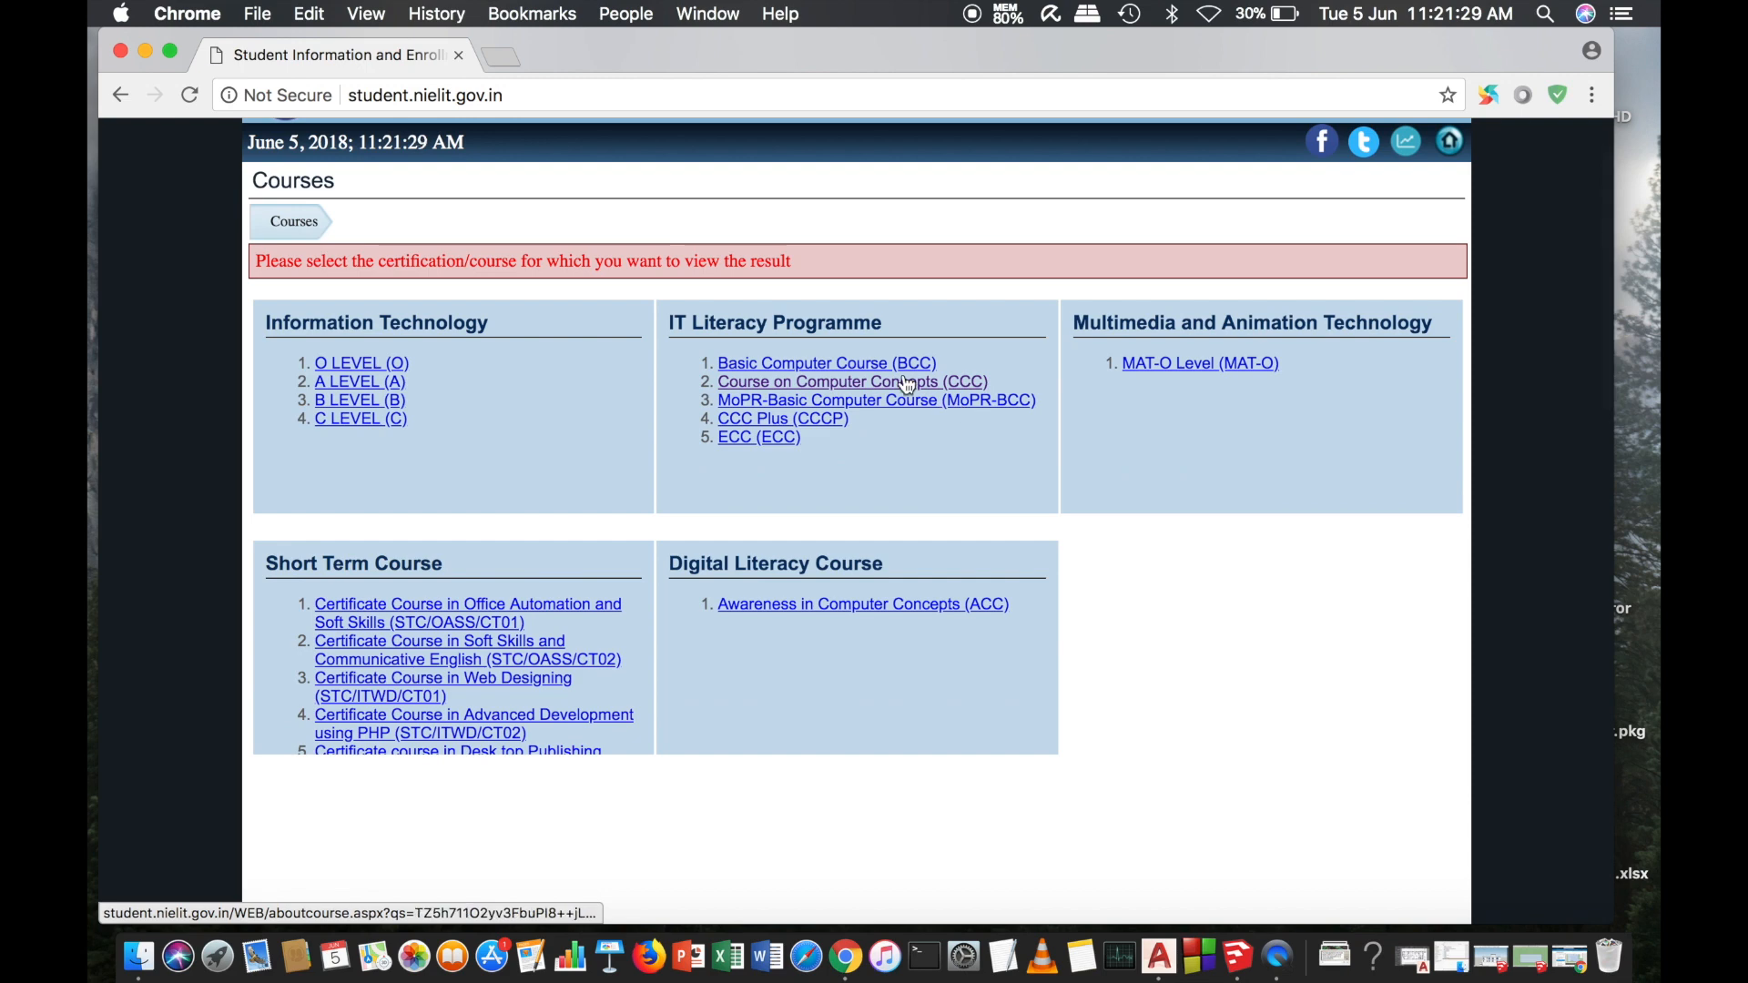
Step: Choose Course on Computer Concepts (CCC), try each search type, then pick Search By Roll Number
{"action": "left_click", "coordinate": [831, 387]}
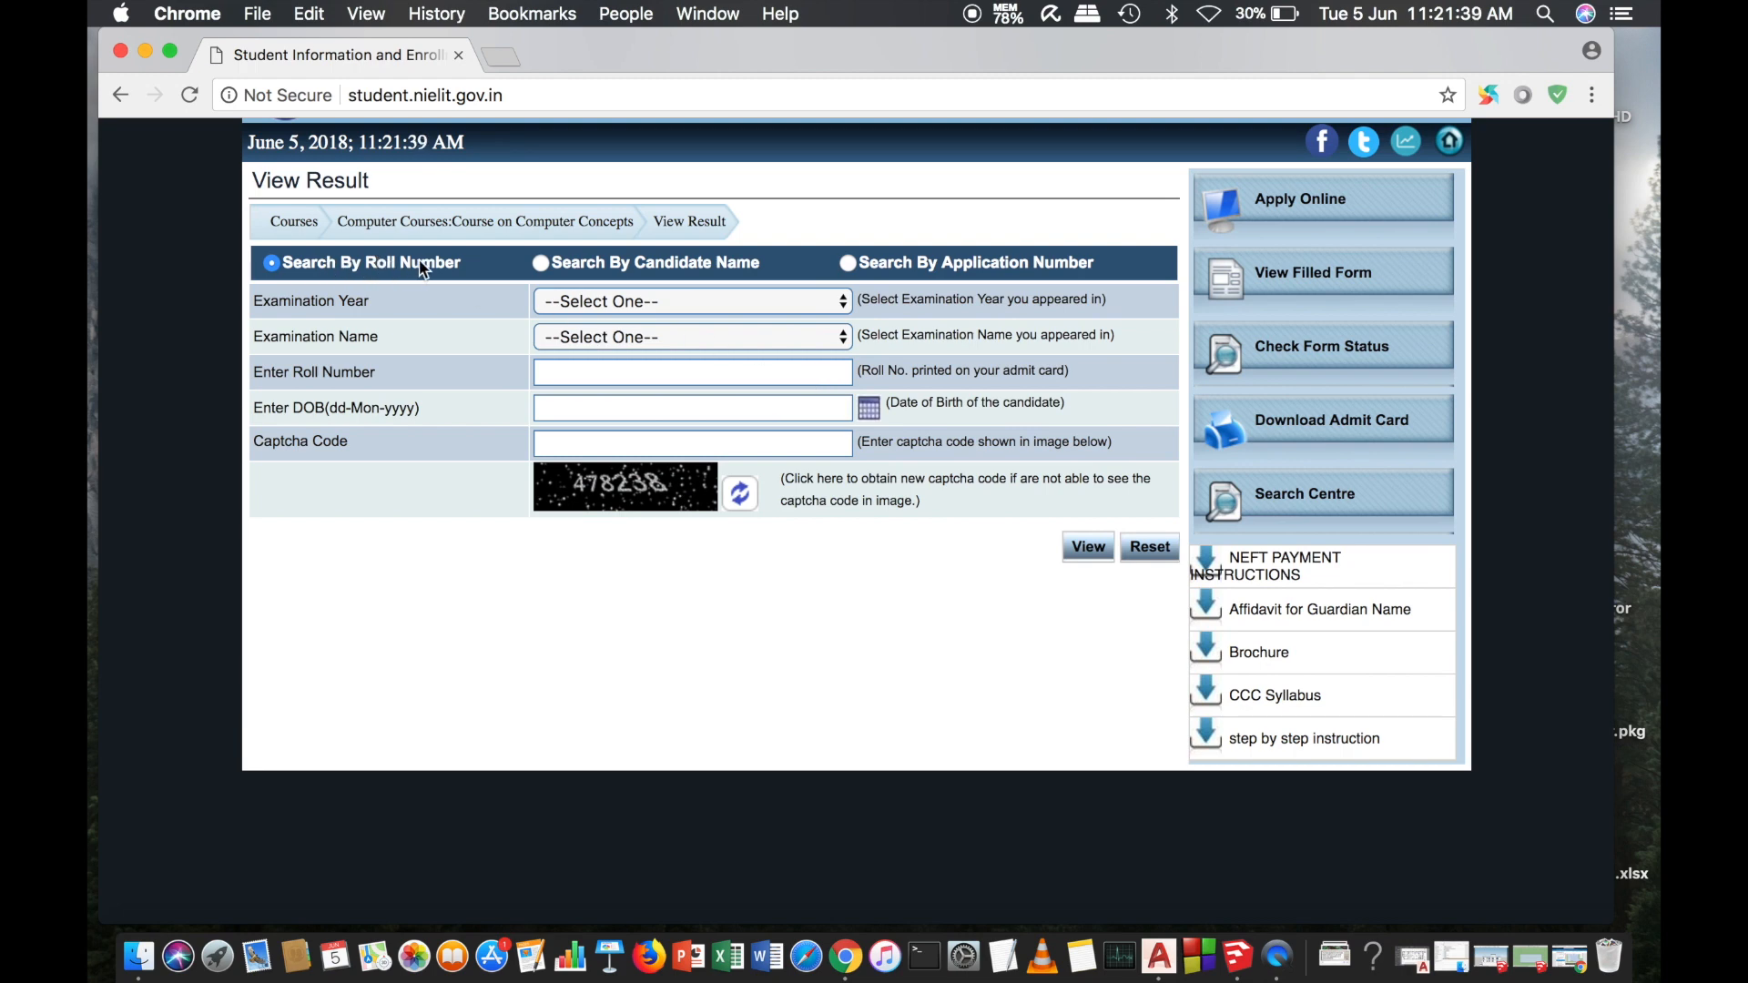
{"action": "left_click", "coordinate": [541, 264]}
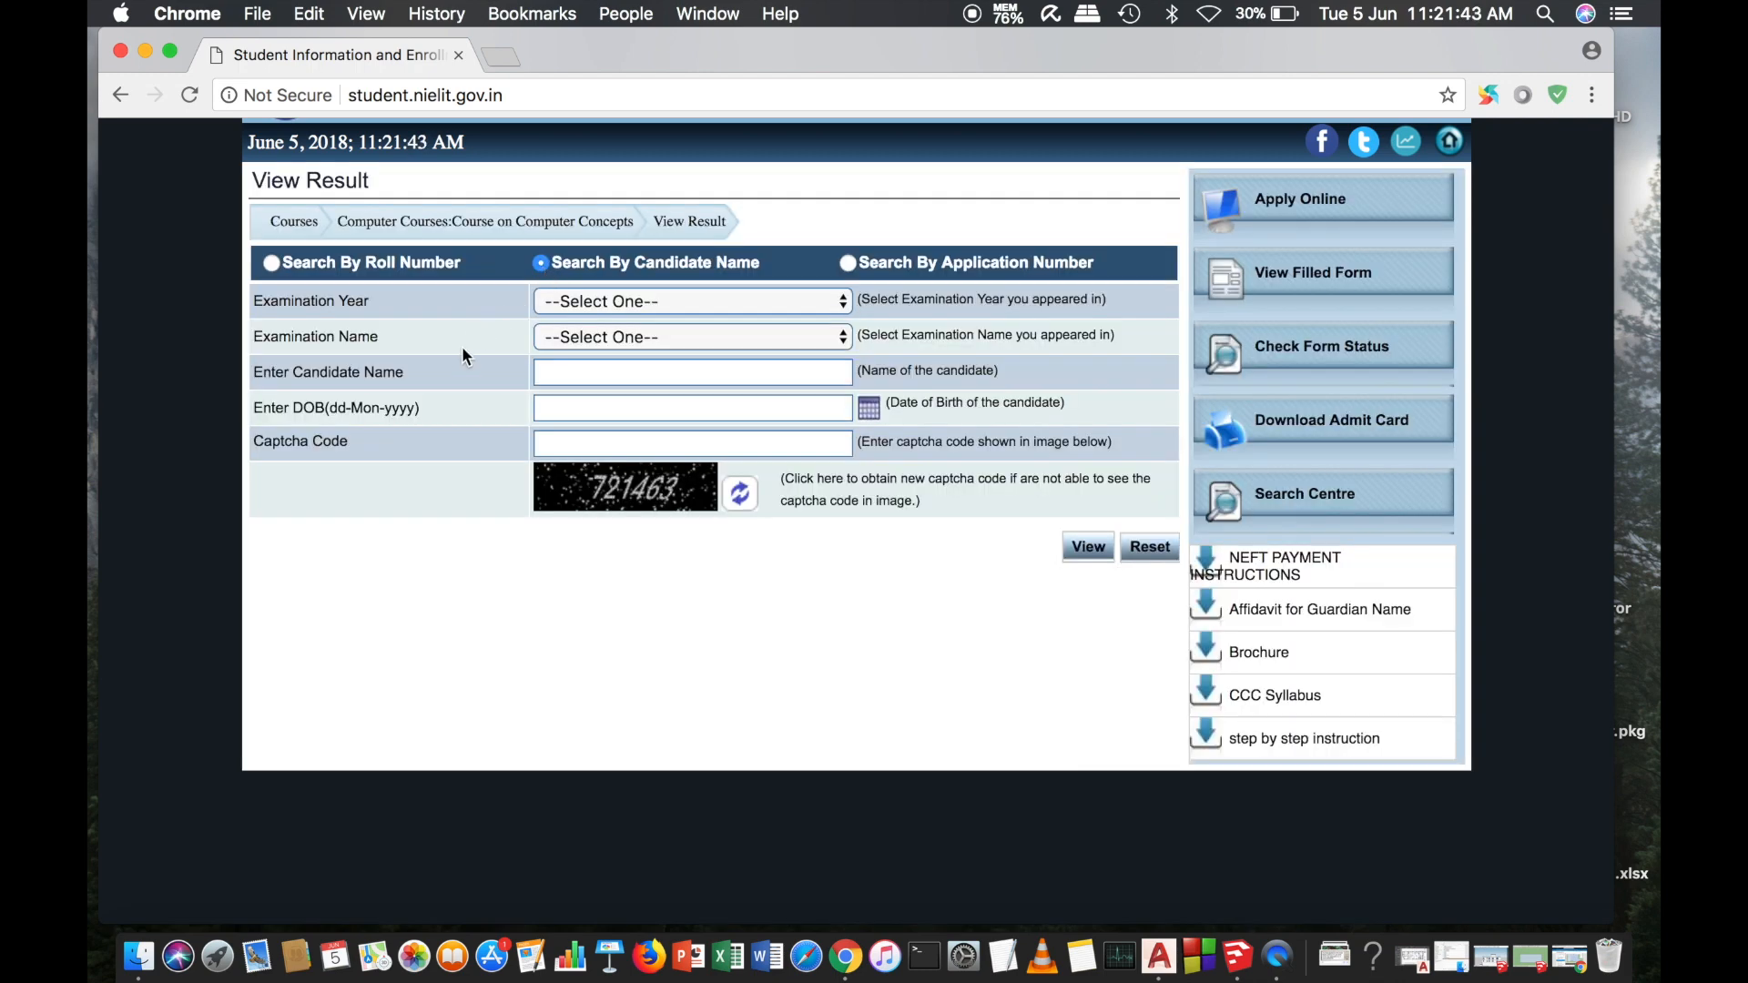
{"action": "left_click", "coordinate": [562, 370]}
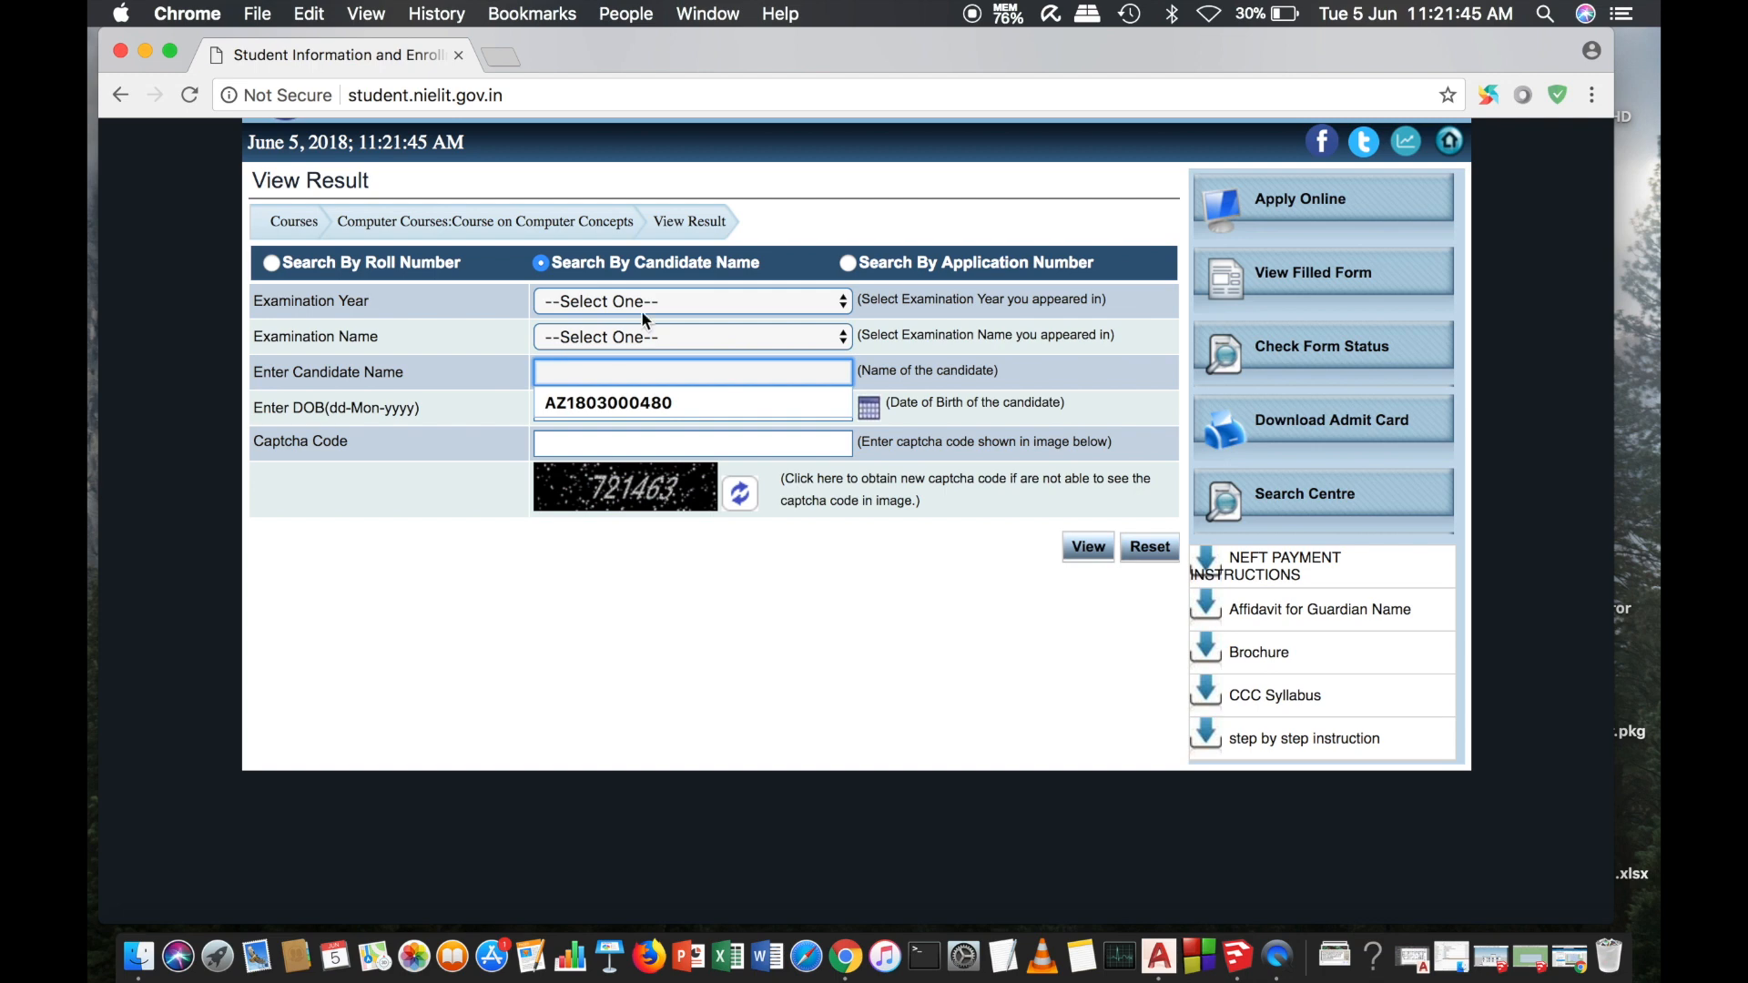
{"action": "left_click", "coordinate": [848, 263]}
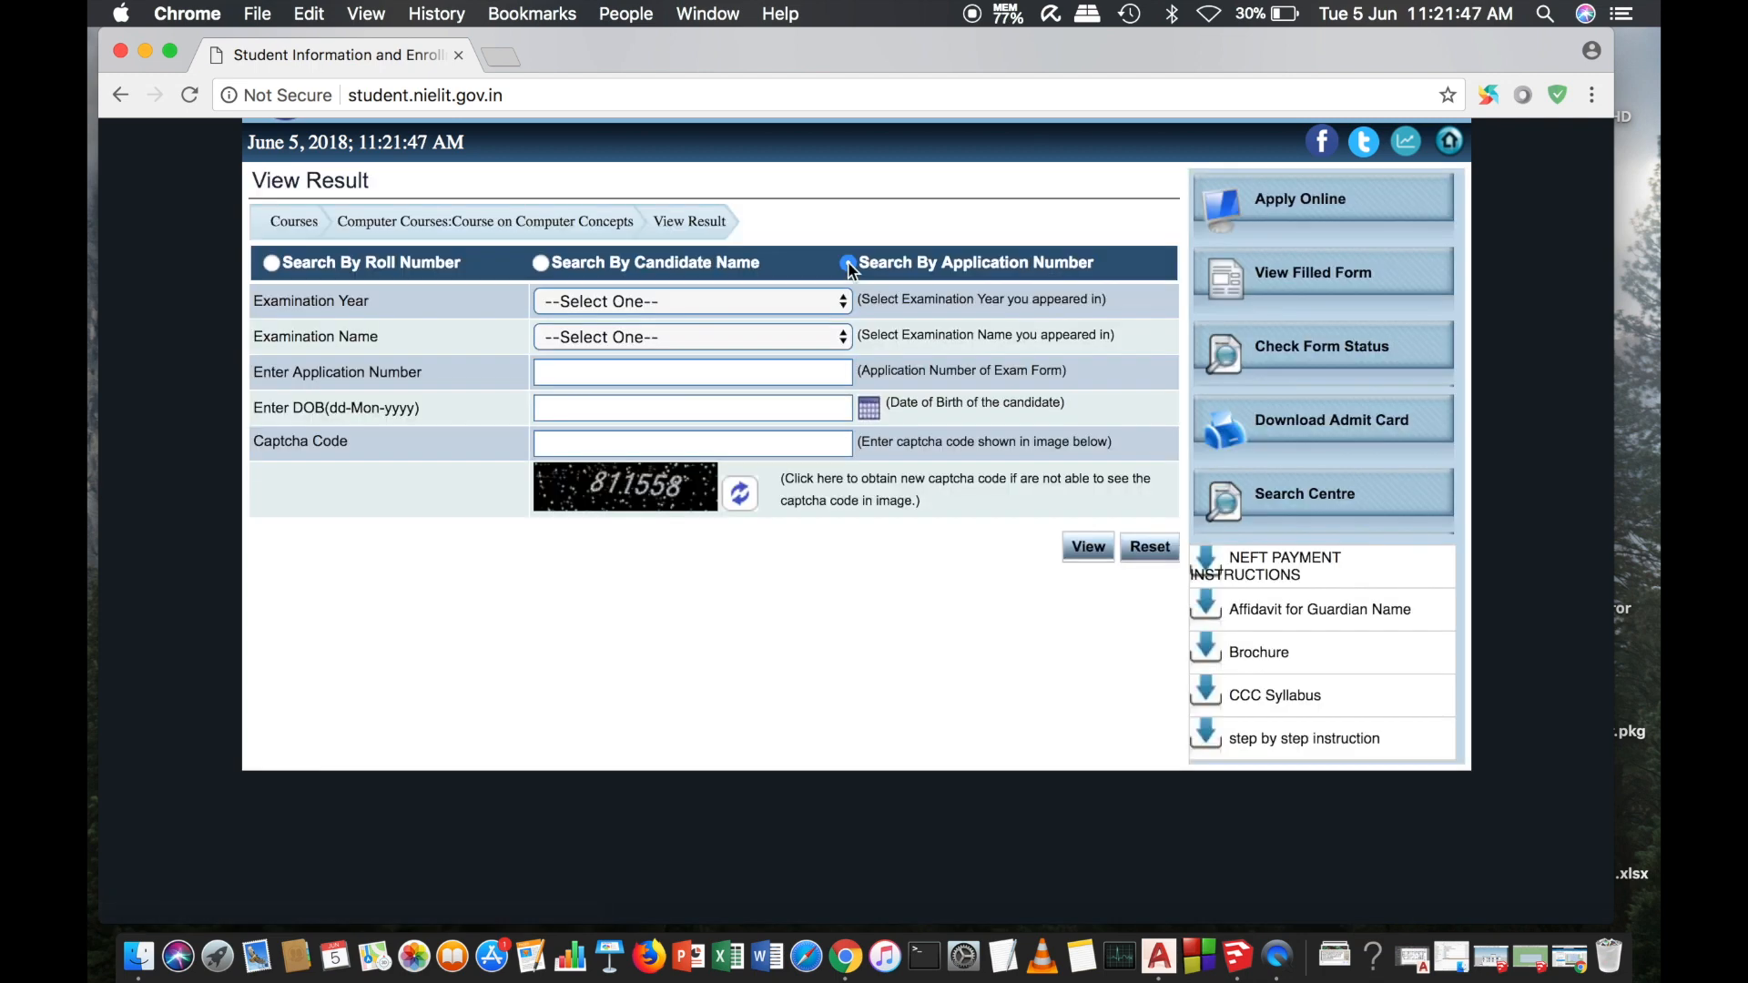
{"action": "left_click", "coordinate": [270, 264]}
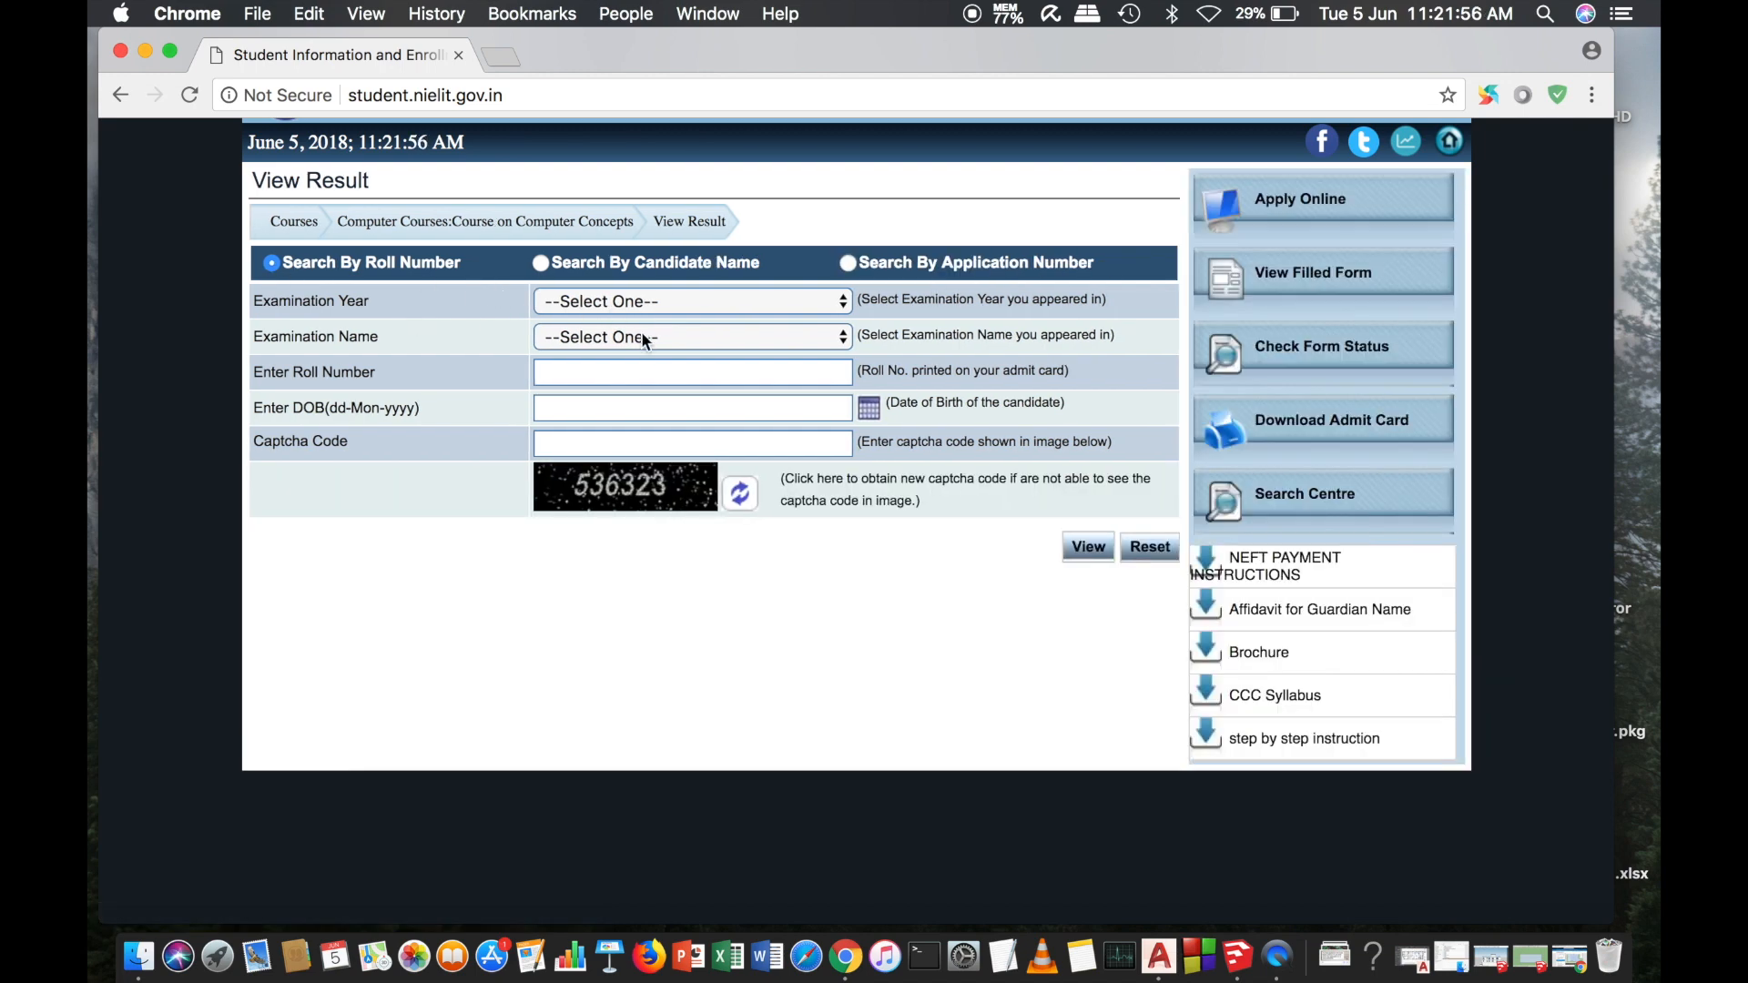
Step: Select examination year 2018 and exam March, 2018, then enter the candidate's roll number
{"action": "left_click", "coordinate": [665, 300]}
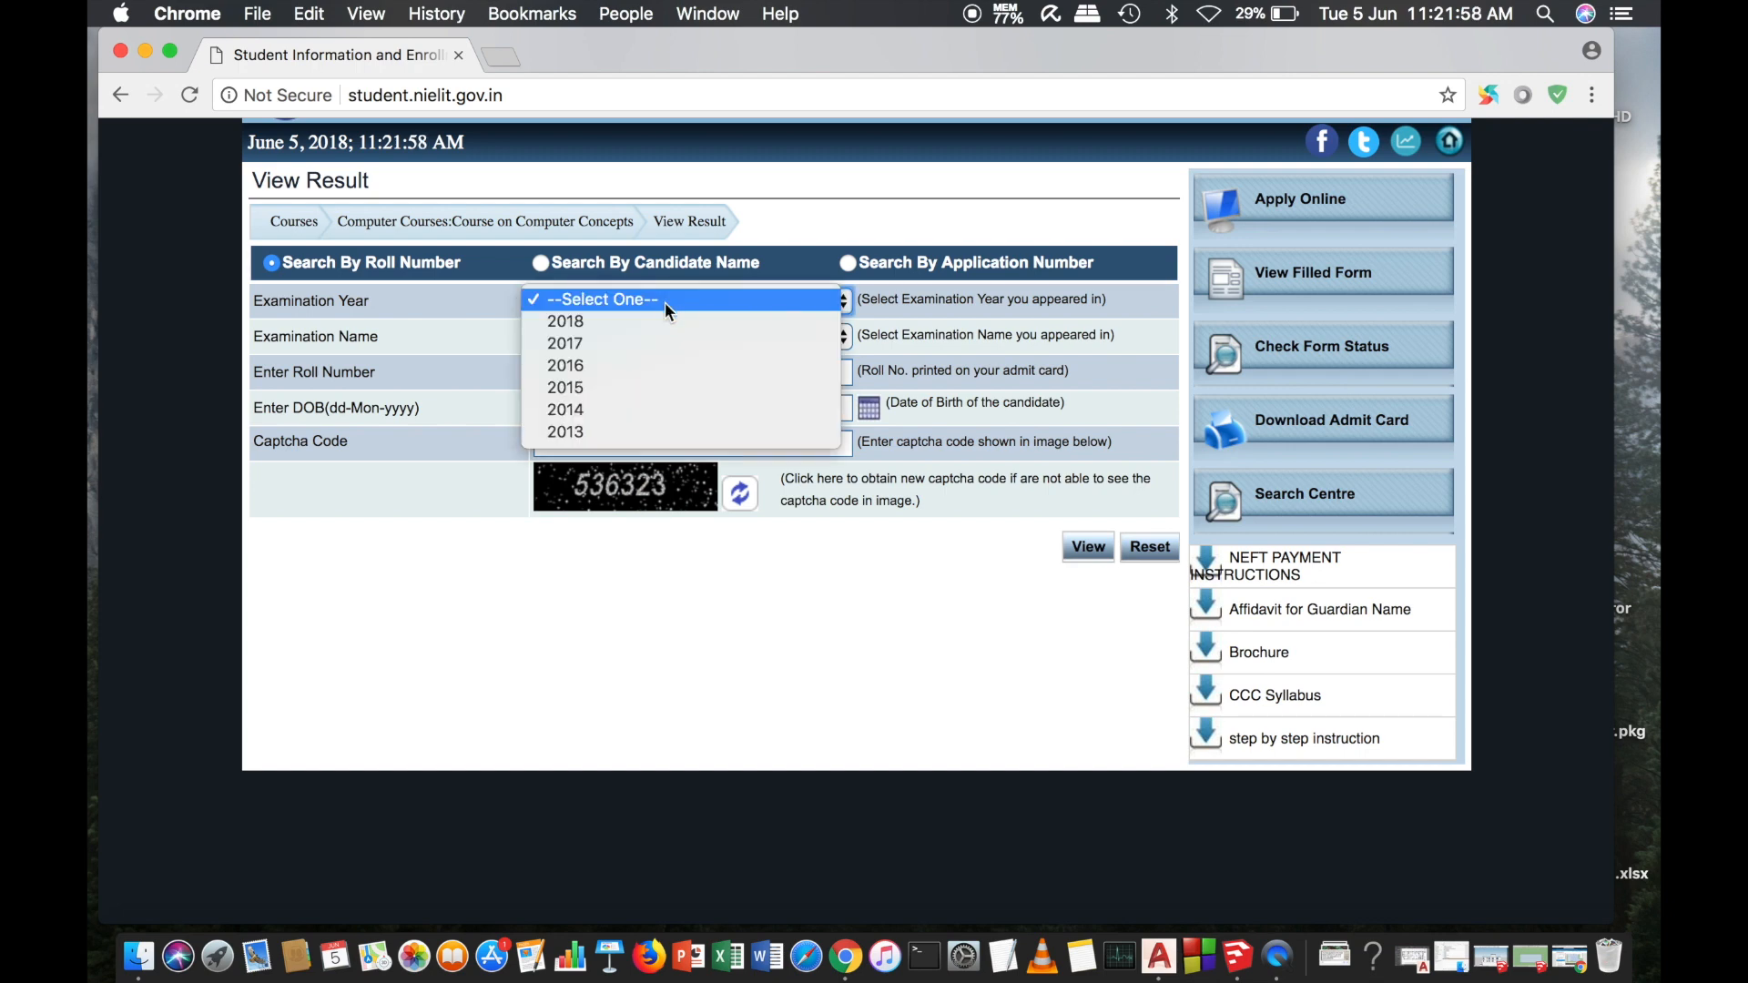
{"action": "left_click", "coordinate": [692, 320]}
{"action": "left_click", "coordinate": [724, 336]}
{"action": "left_click", "coordinate": [724, 337]}
{"action": "left_click", "coordinate": [566, 336]}
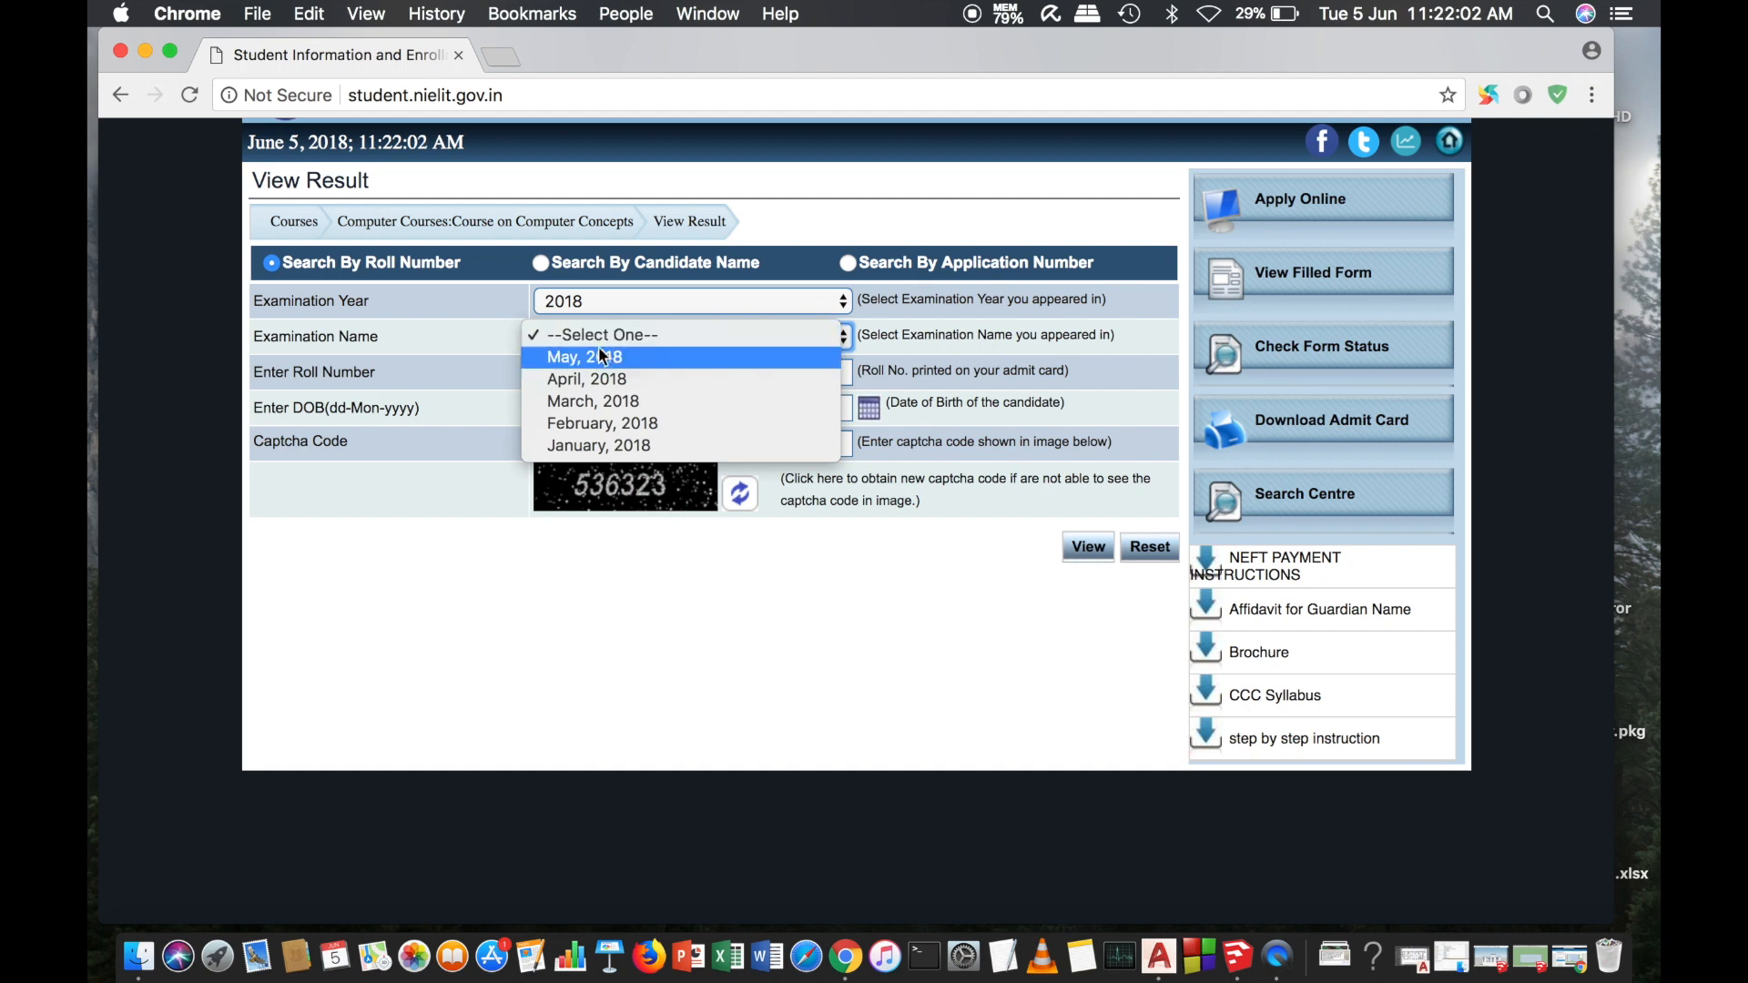
{"action": "left_click", "coordinate": [635, 401]}
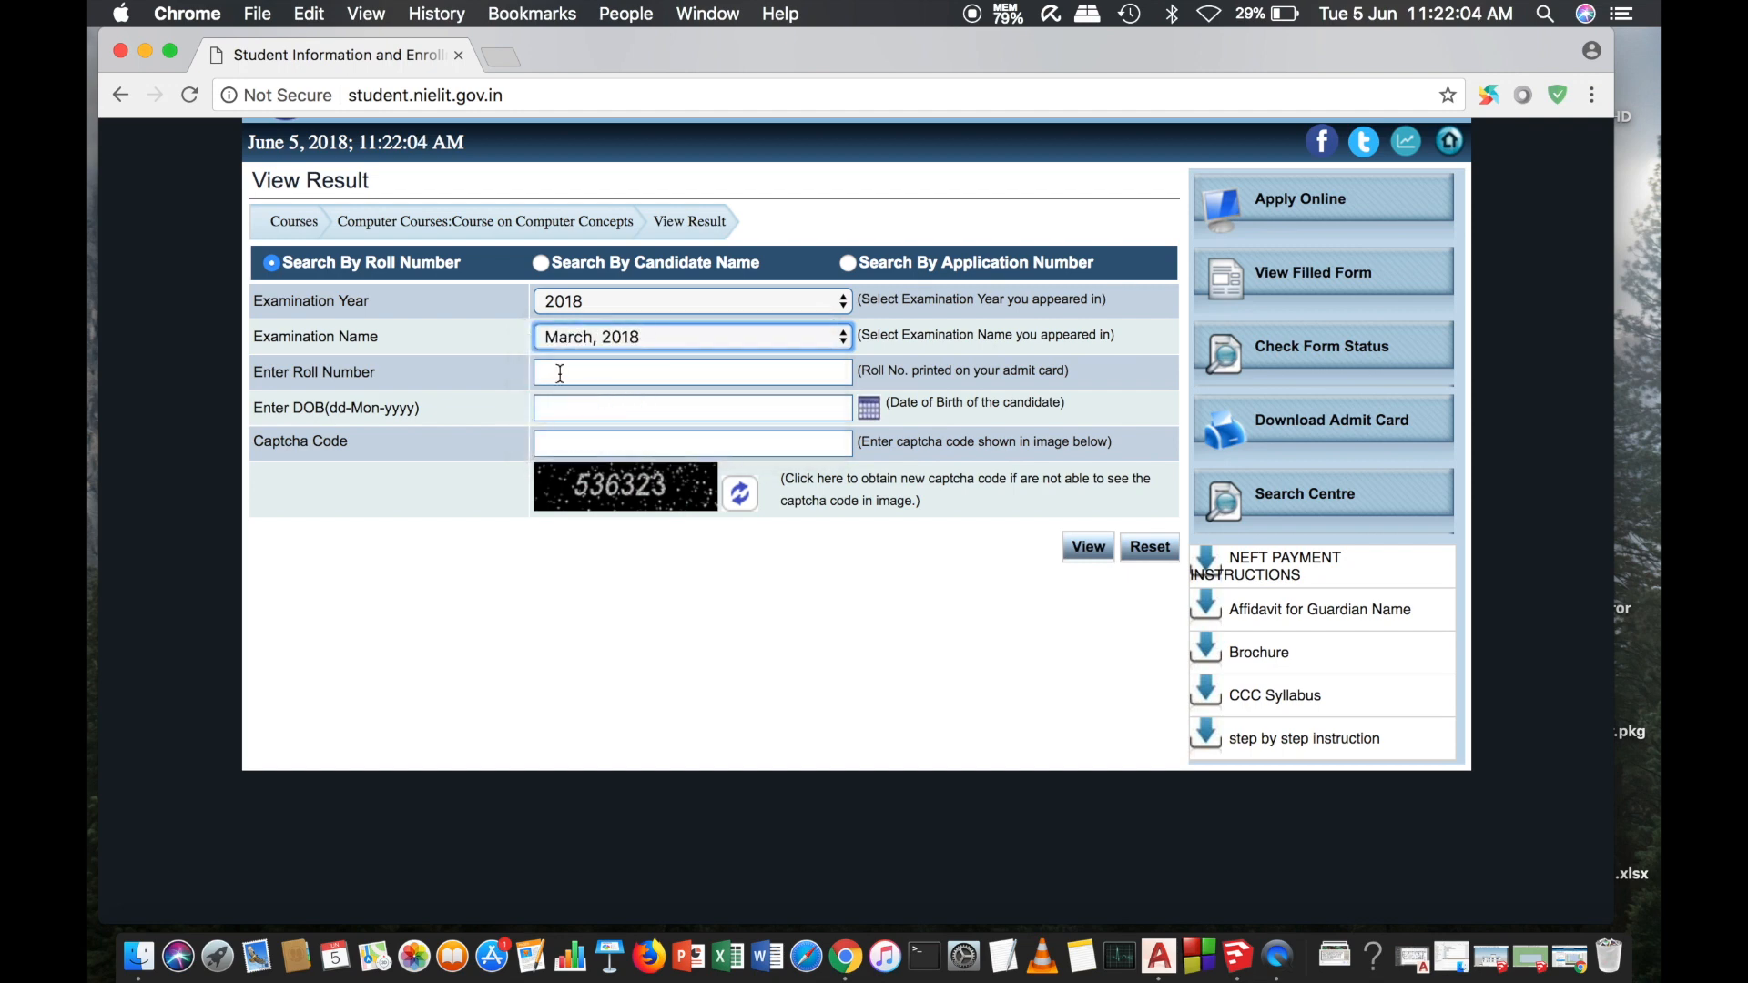
{"action": "left_click", "coordinate": [588, 373]}
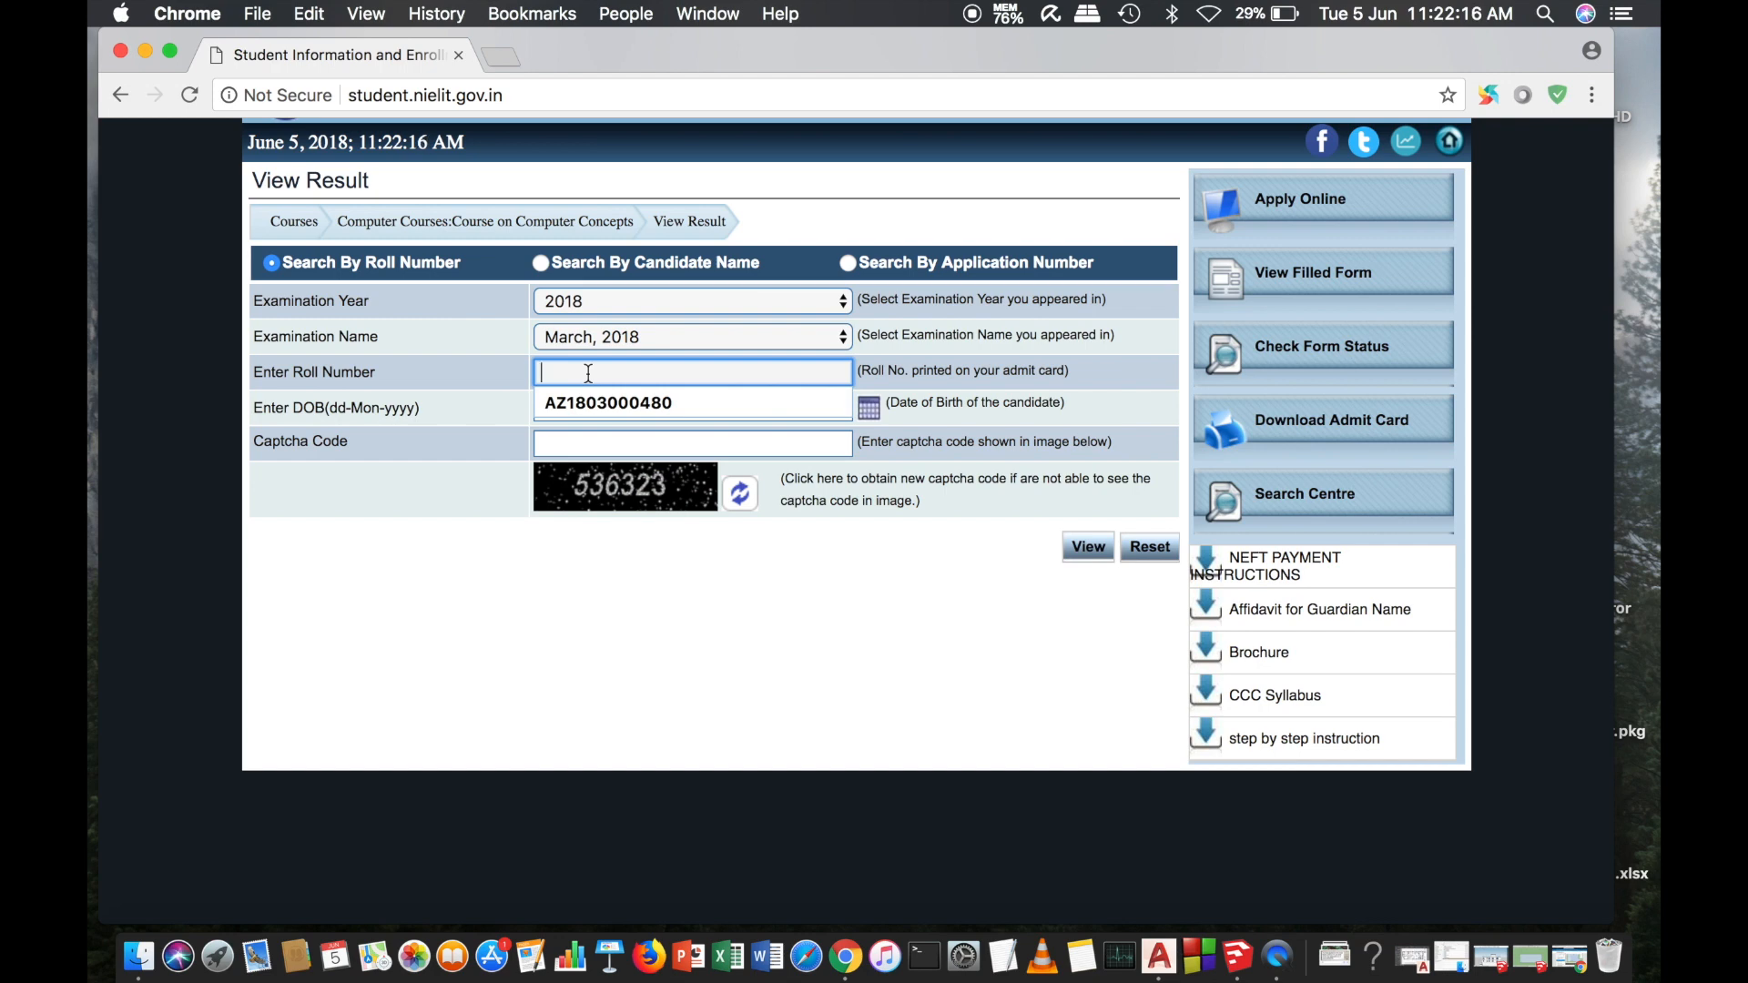
Step: Pick the candidate's date of birth from the calendar's decade, year and month views
{"action": "left_click", "coordinate": [471, 404]}
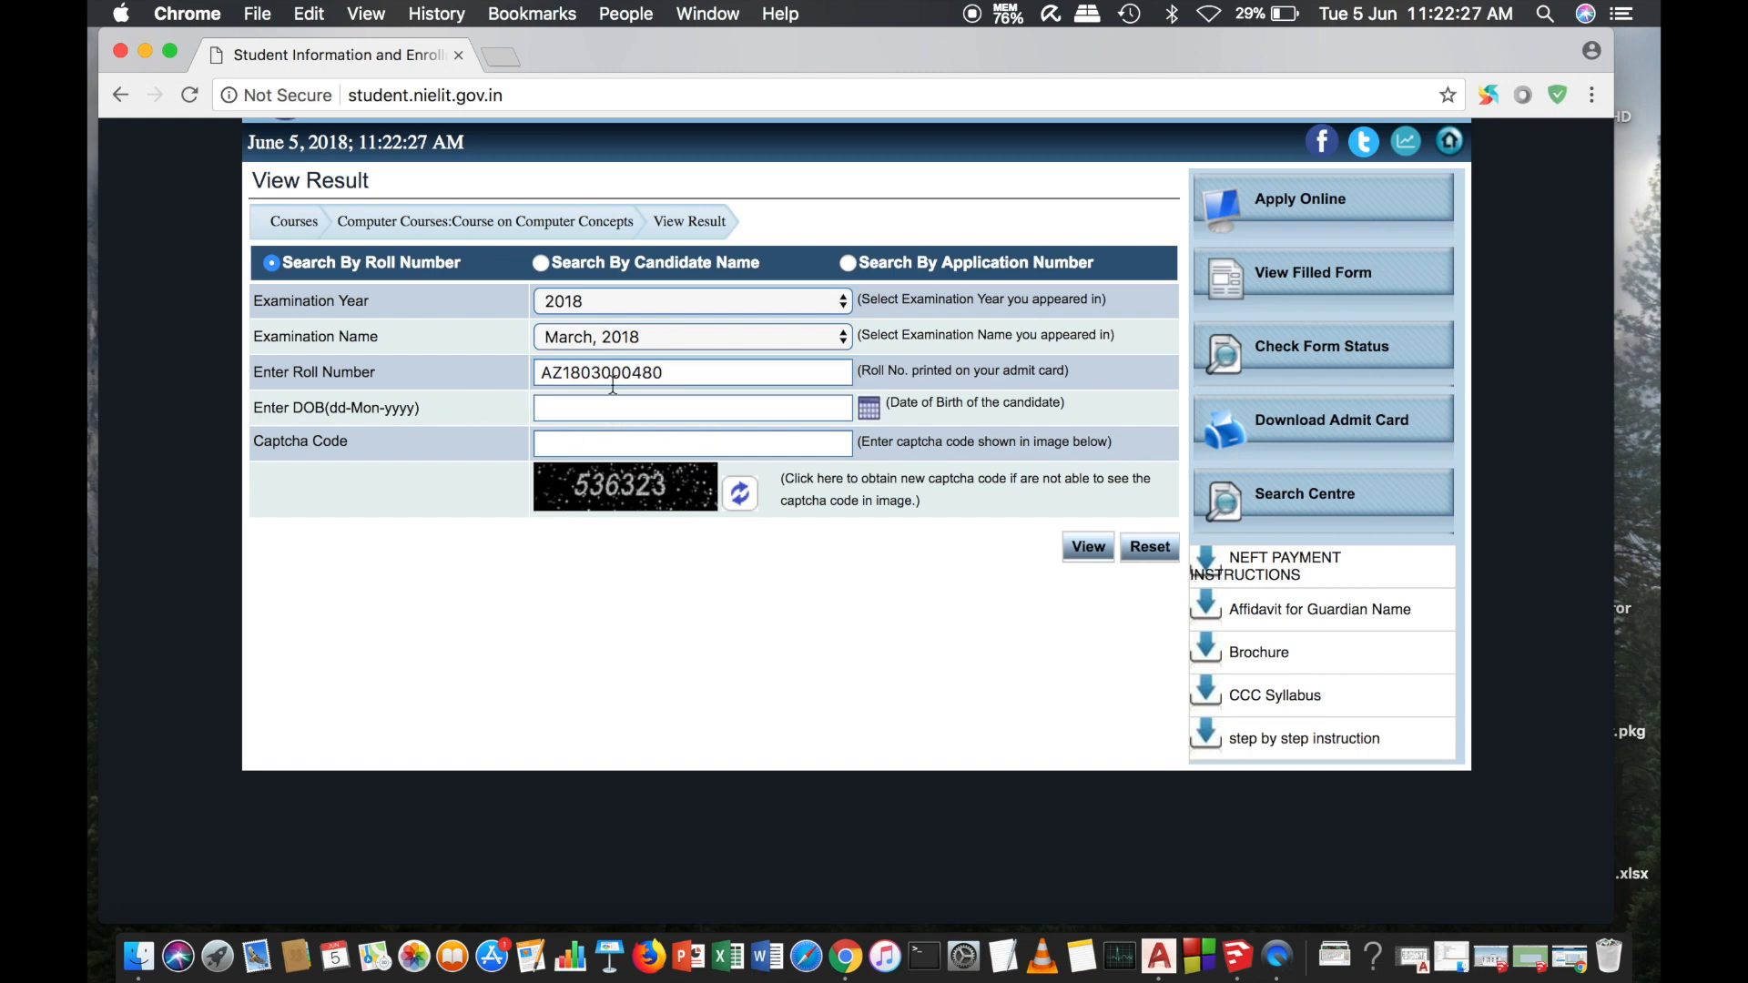
{"action": "left_click", "coordinate": [874, 408]}
{"action": "left_click", "coordinate": [551, 439]}
{"action": "left_click", "coordinate": [622, 442]}
{"action": "left_click", "coordinate": [622, 442]}
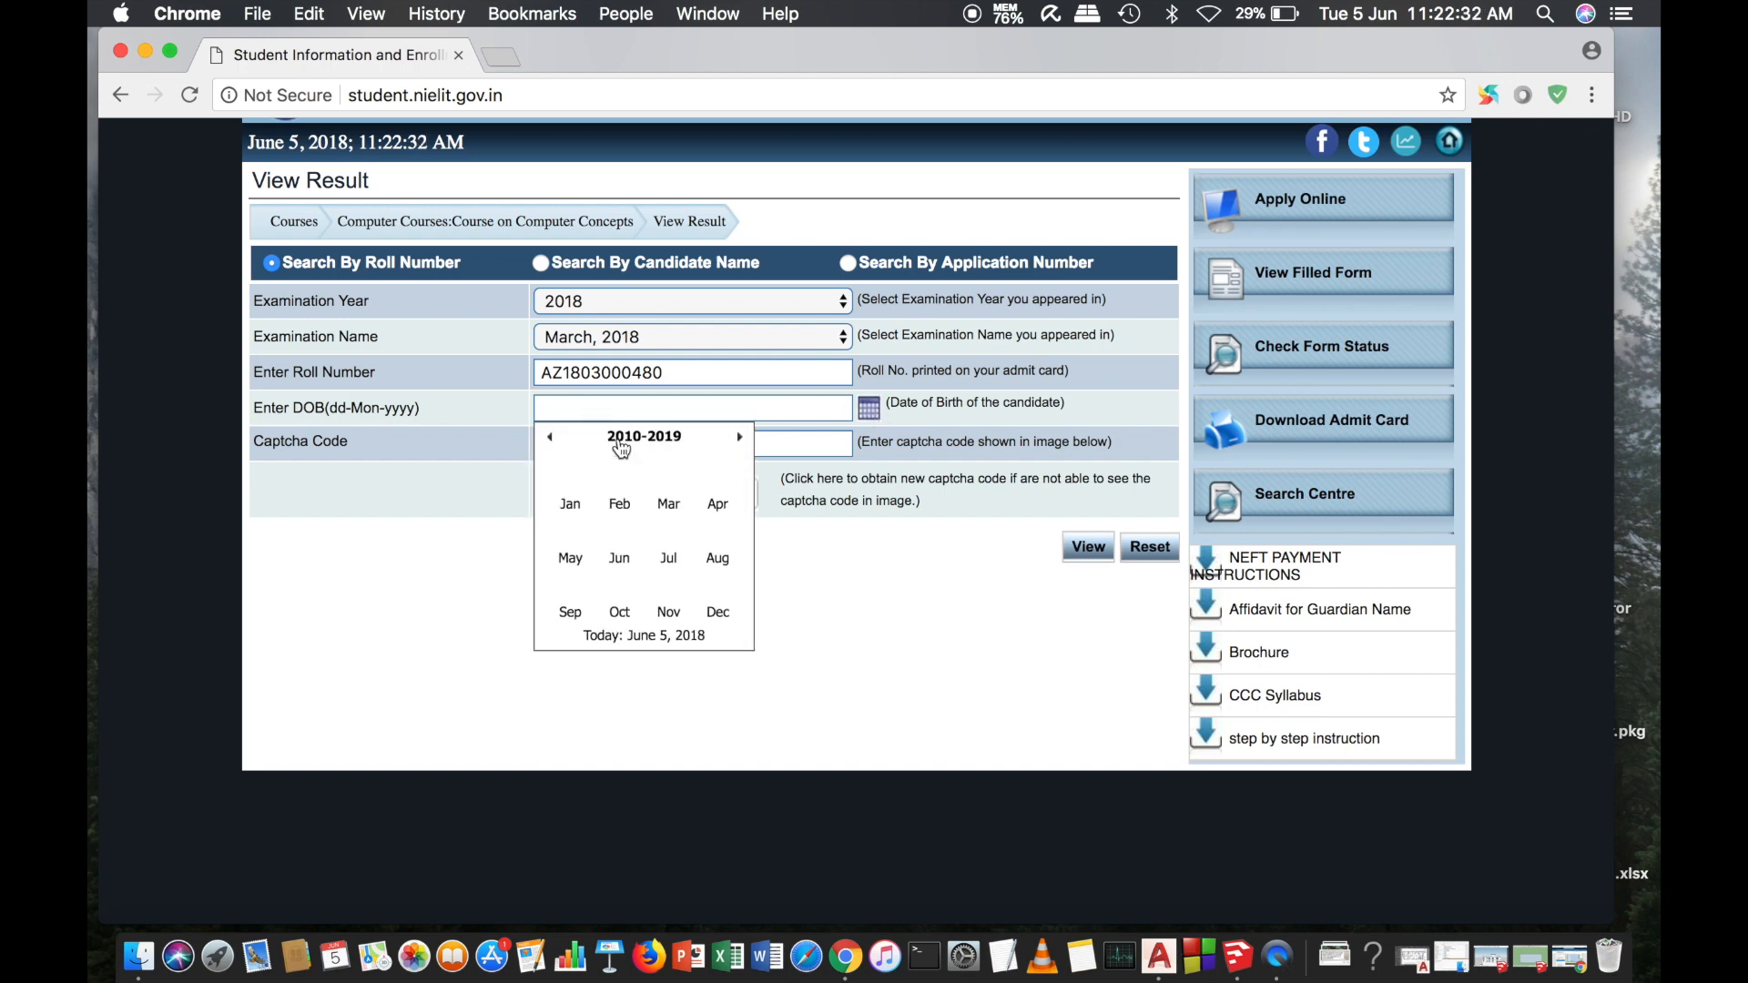
{"action": "left_click", "coordinate": [550, 437]}
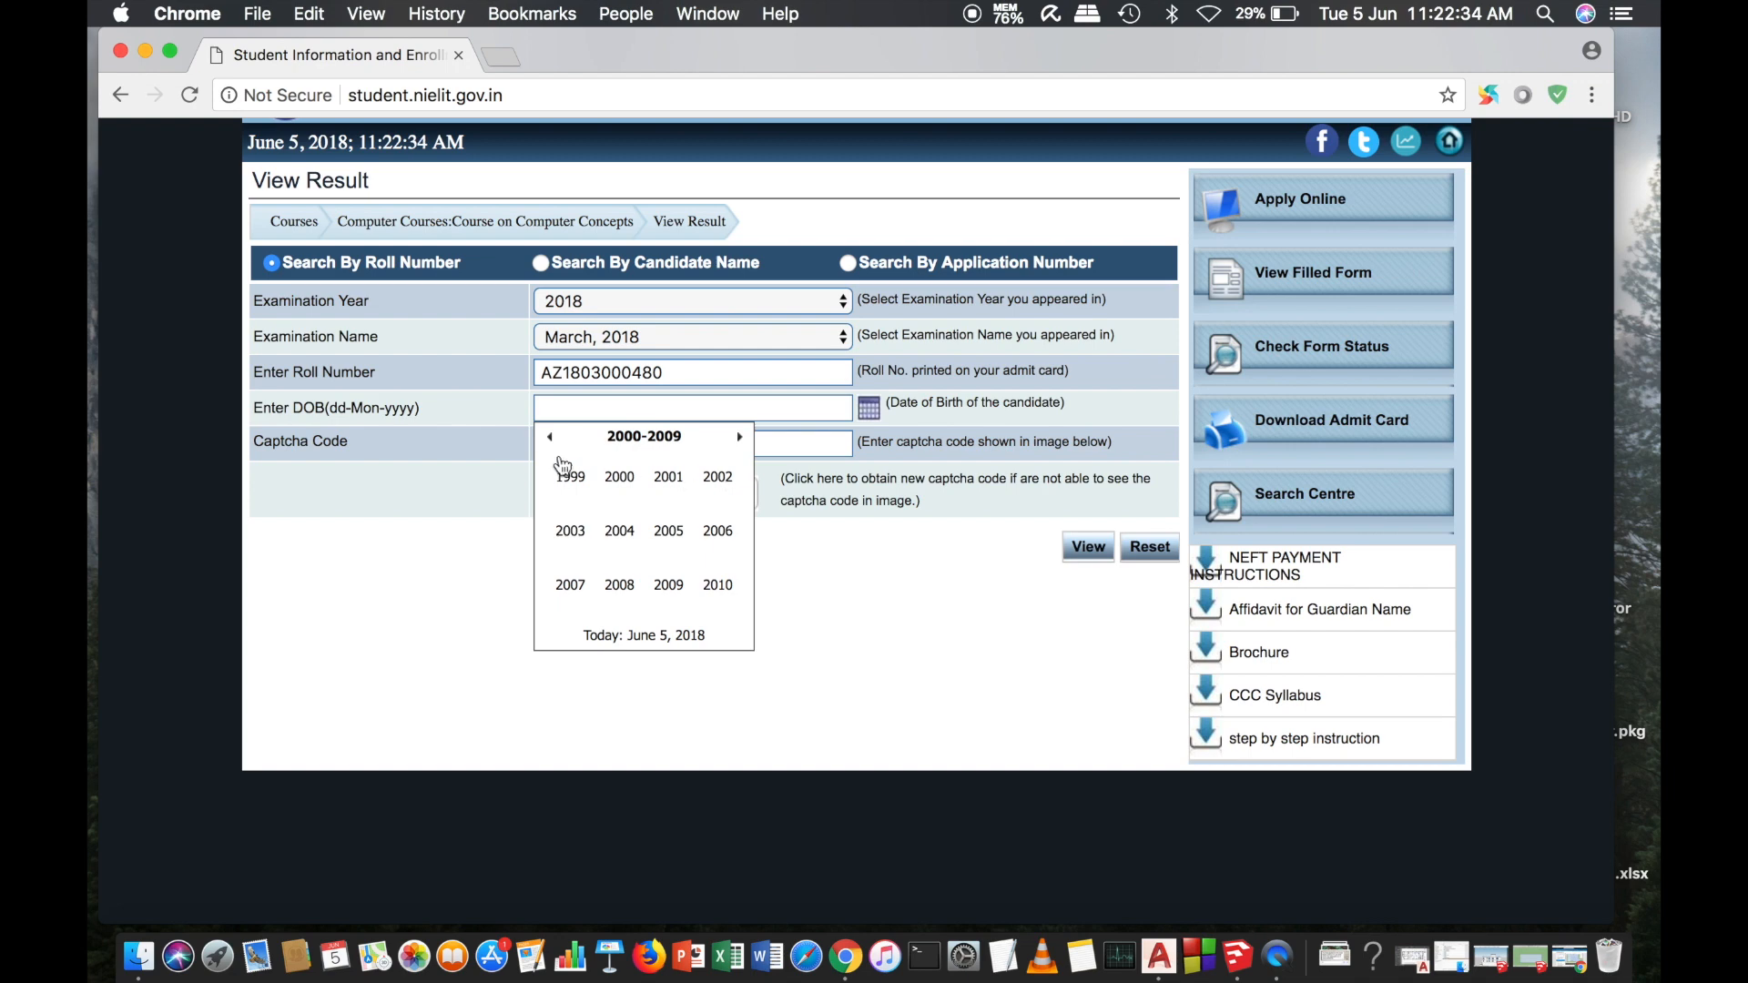
{"action": "left_click", "coordinate": [550, 438]}
{"action": "left_click", "coordinate": [718, 484]}
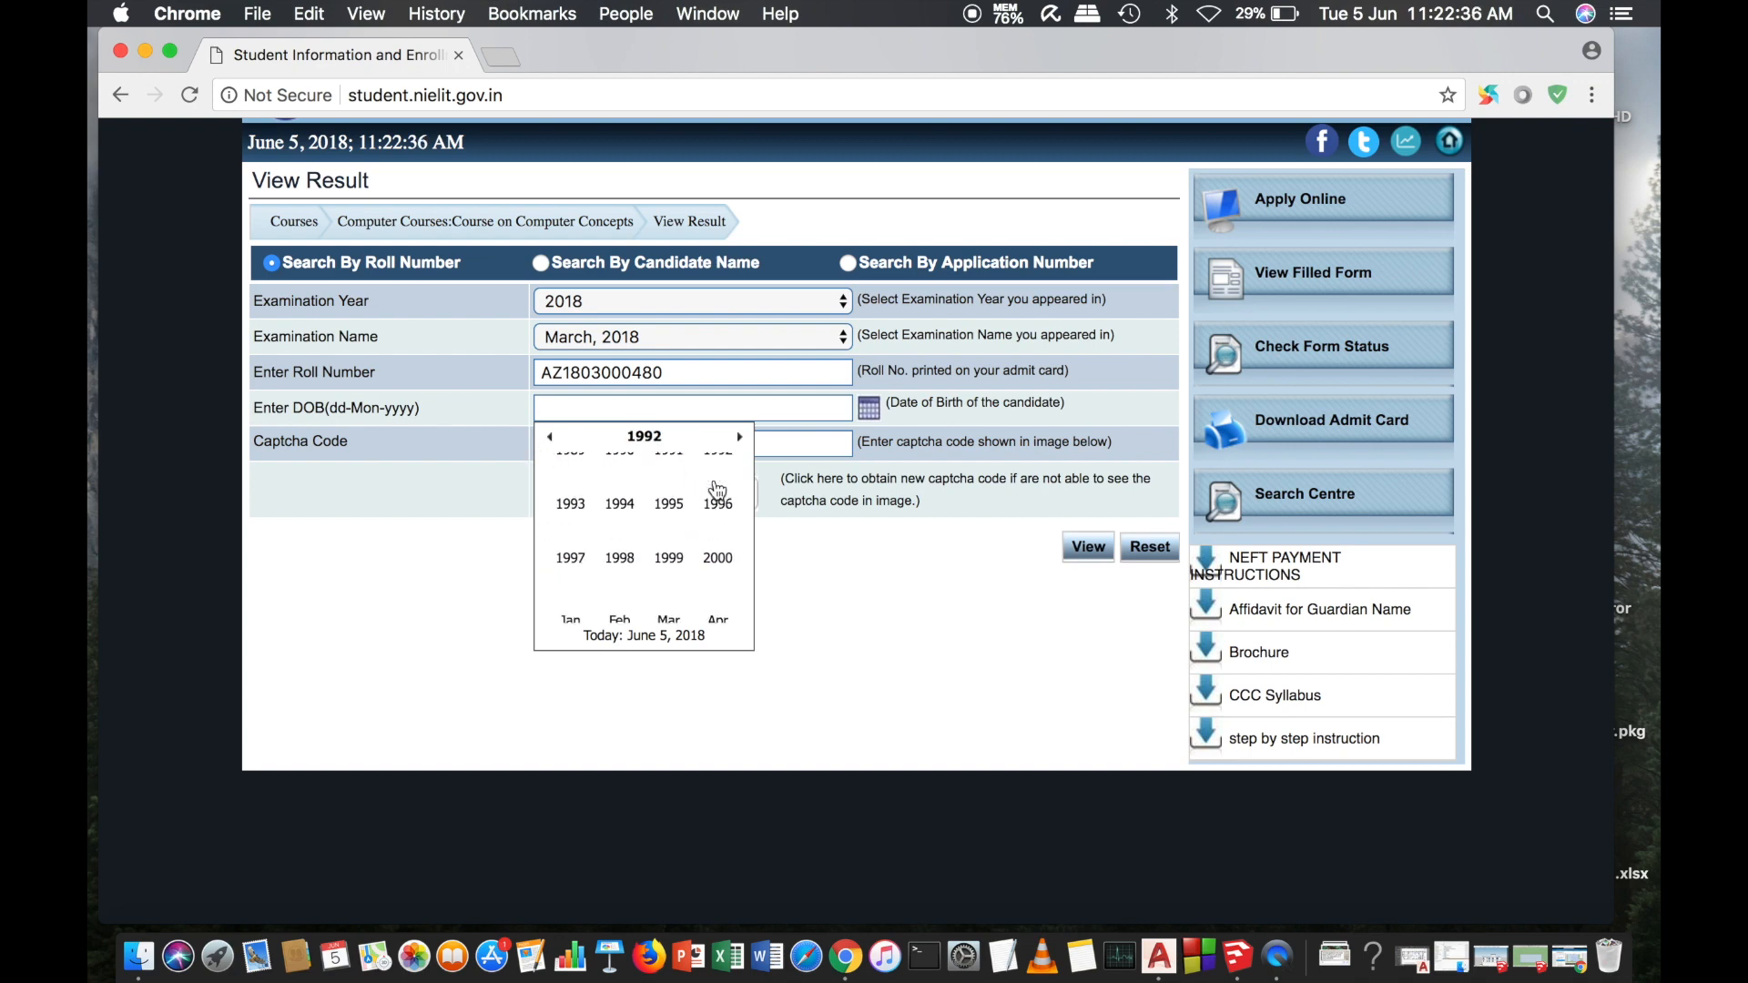
{"action": "left_click", "coordinate": [620, 584]}
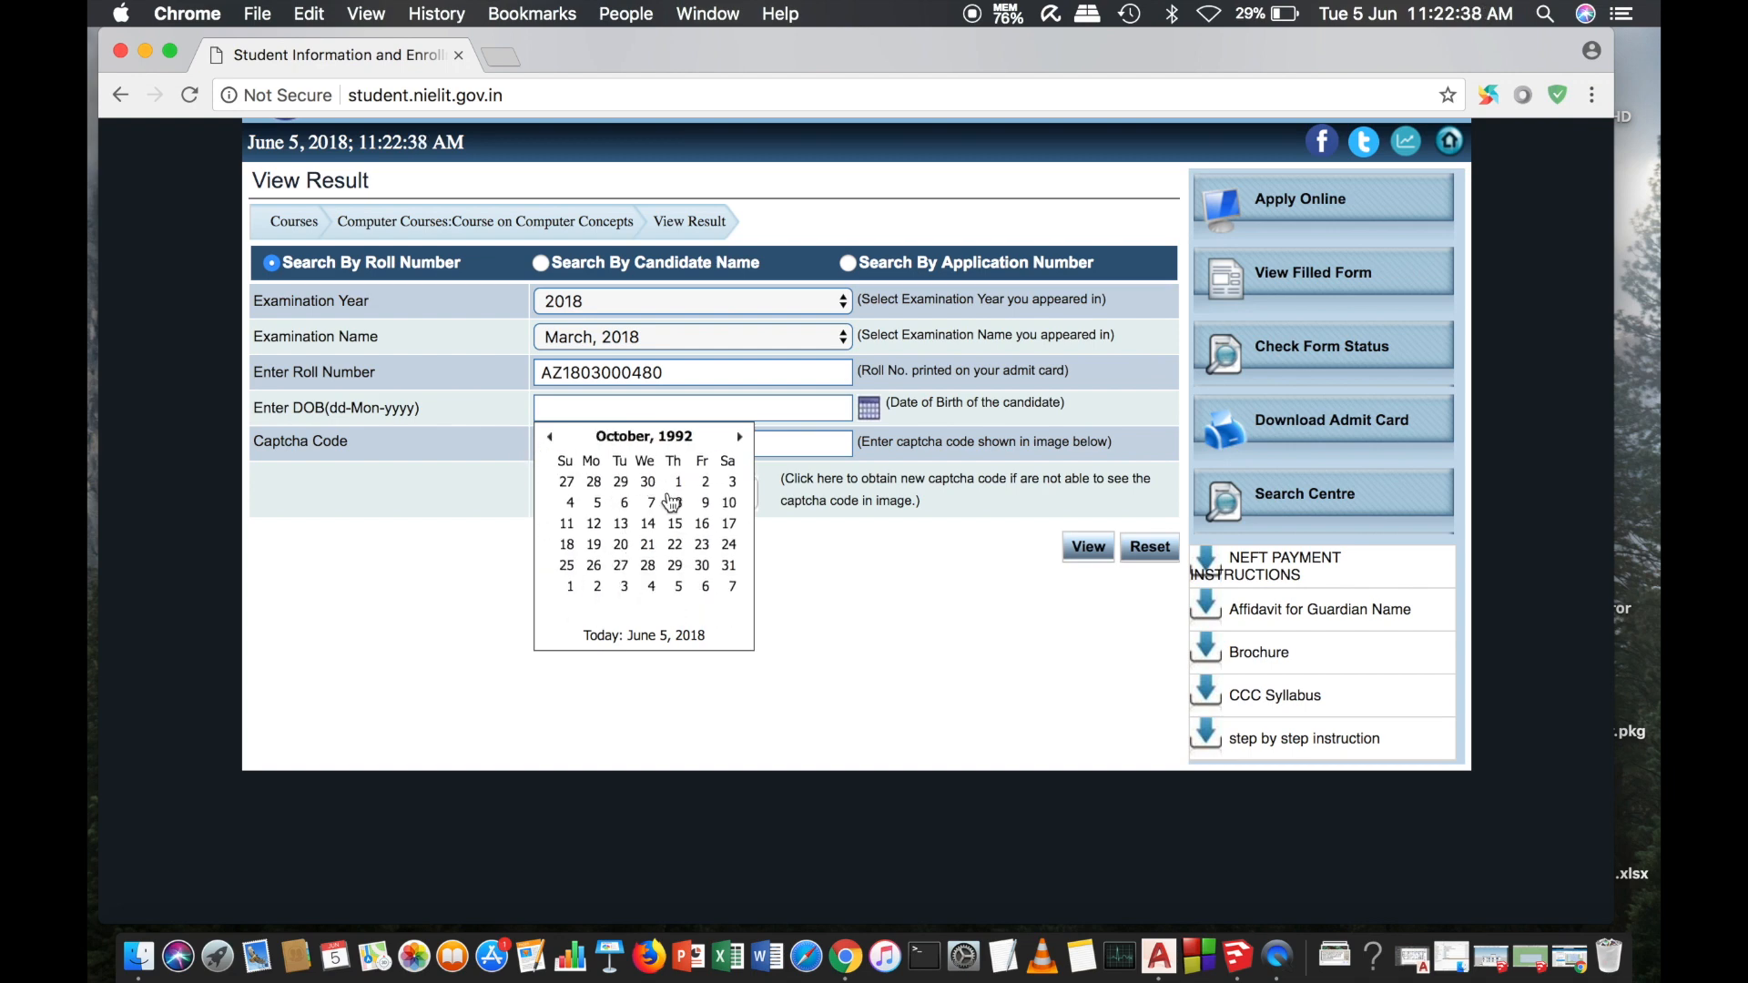
{"action": "left_click", "coordinate": [626, 502]}
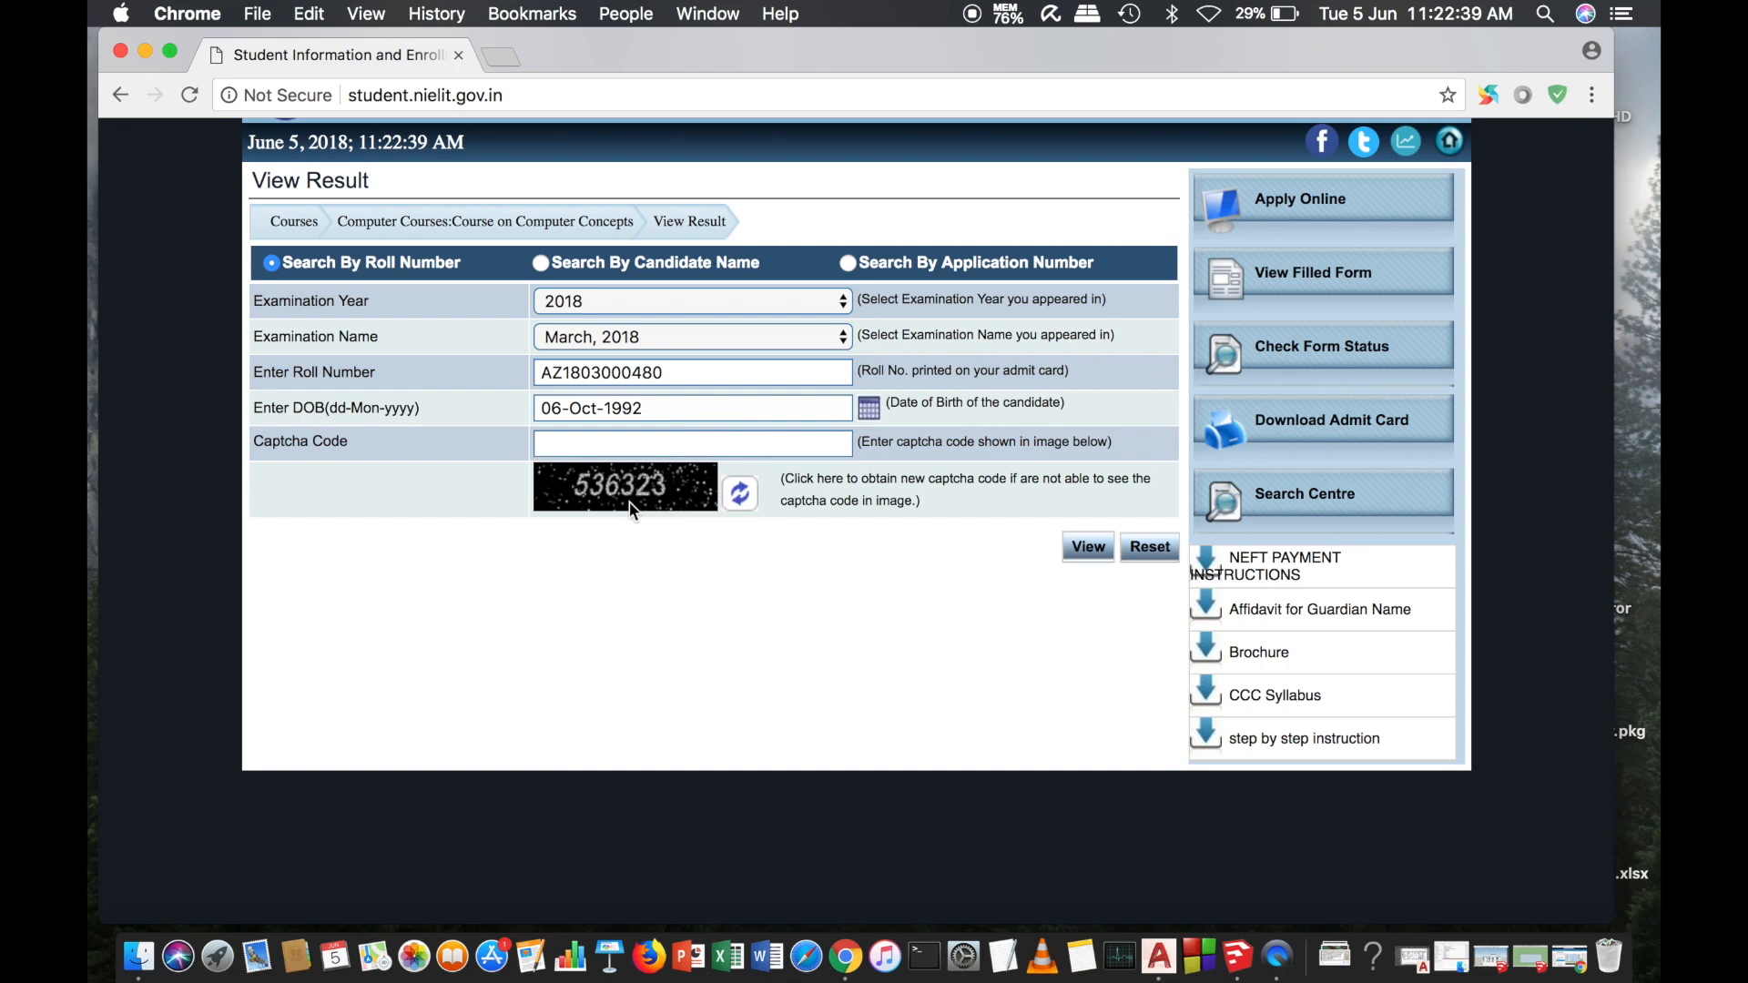
Step: Enter the captcha code shown and submit the result search with View
{"action": "left_click", "coordinate": [641, 438]}
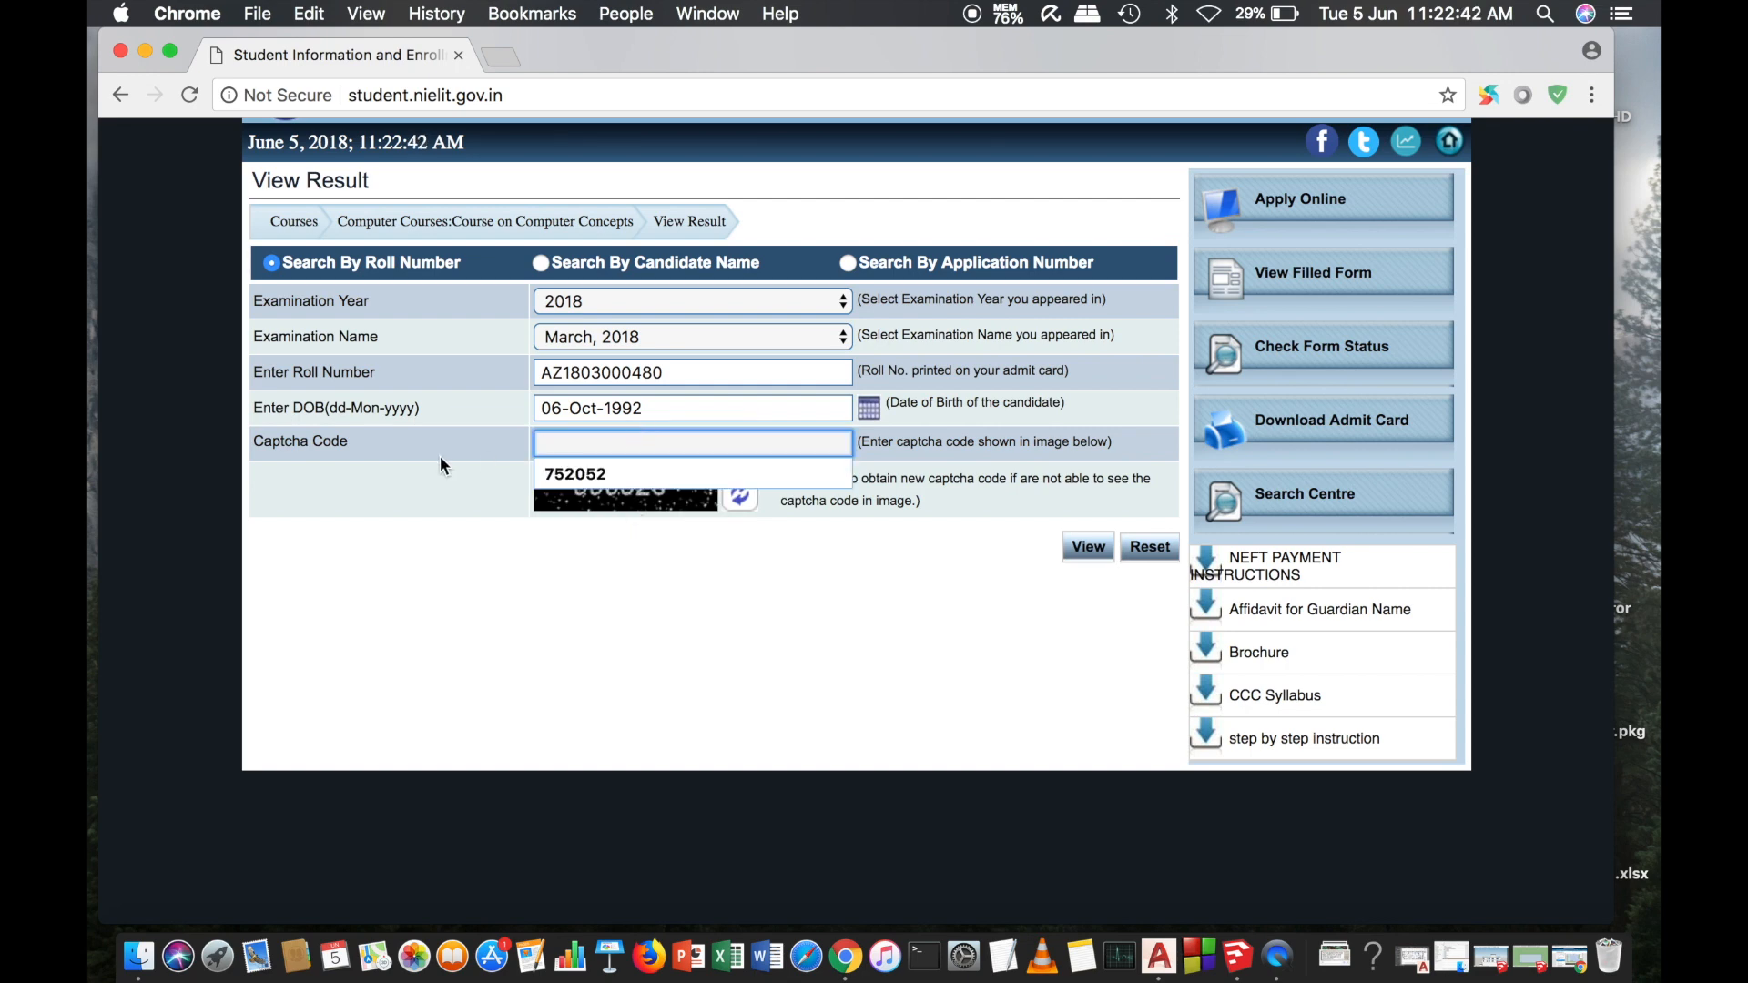
{"action": "scroll", "coordinate": [440, 455], "scroll_direction": "up", "scroll_amount": 3}
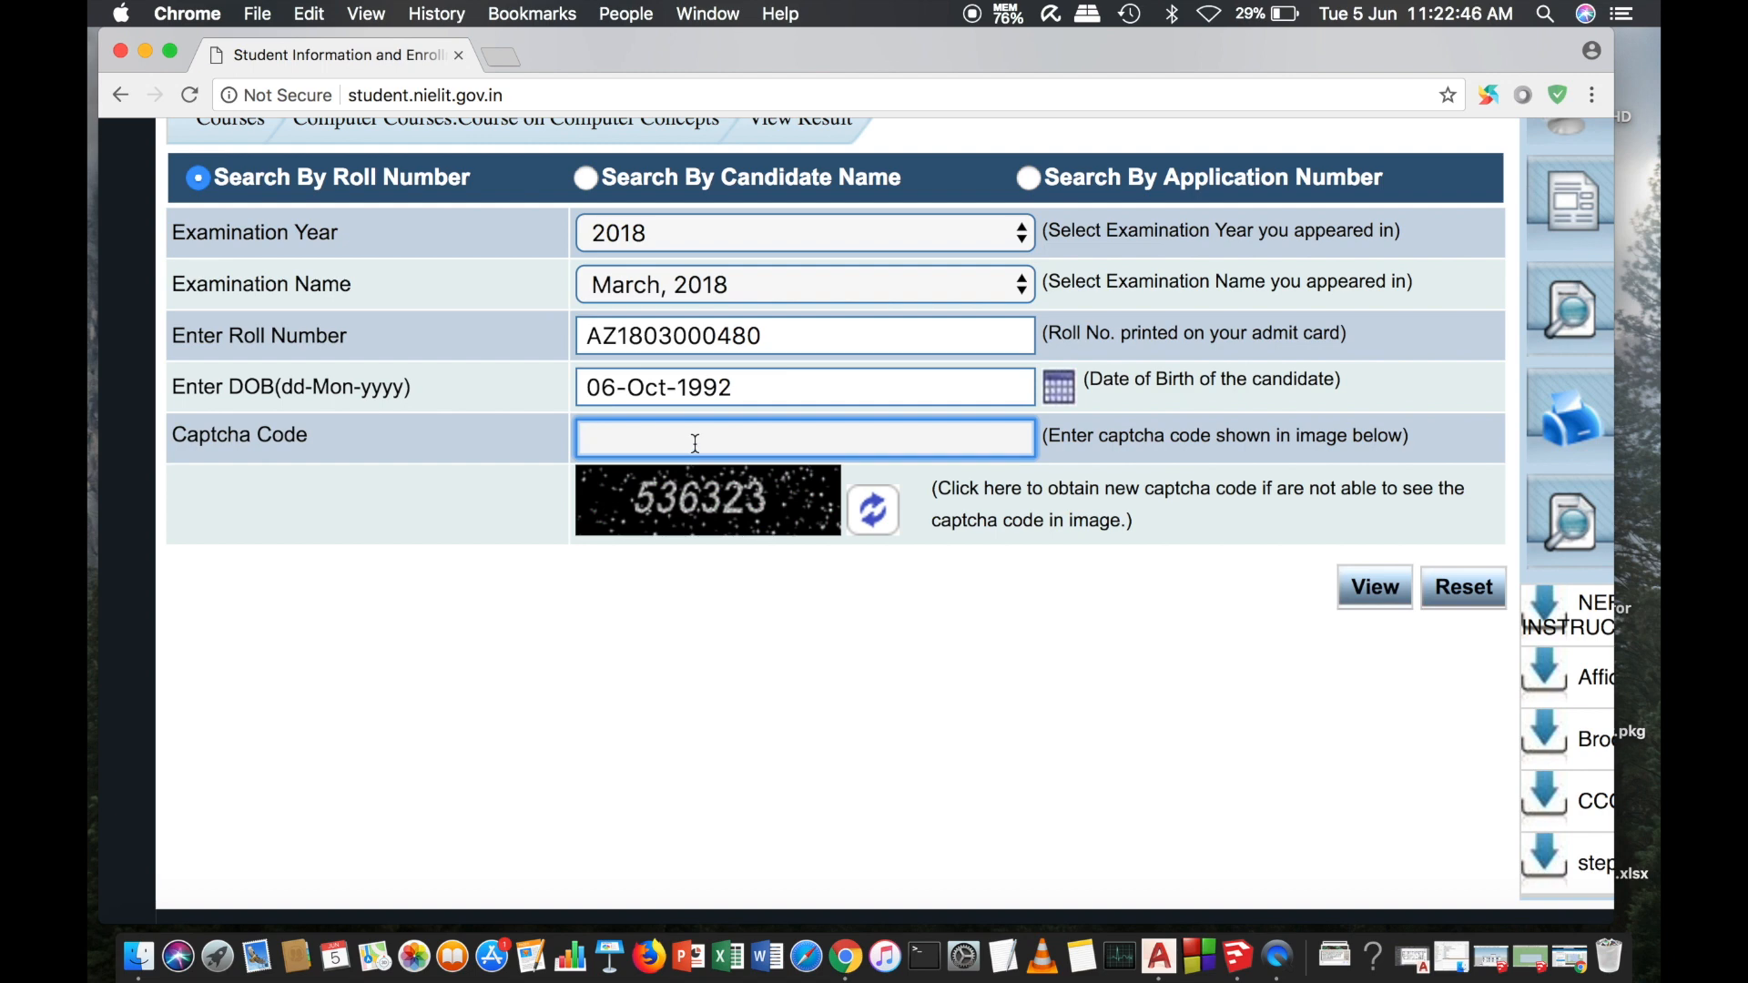
{"action": "type", "text": "536323"}
{"action": "scroll", "coordinate": [856, 514], "scroll_direction": "down", "scroll_amount": 5}
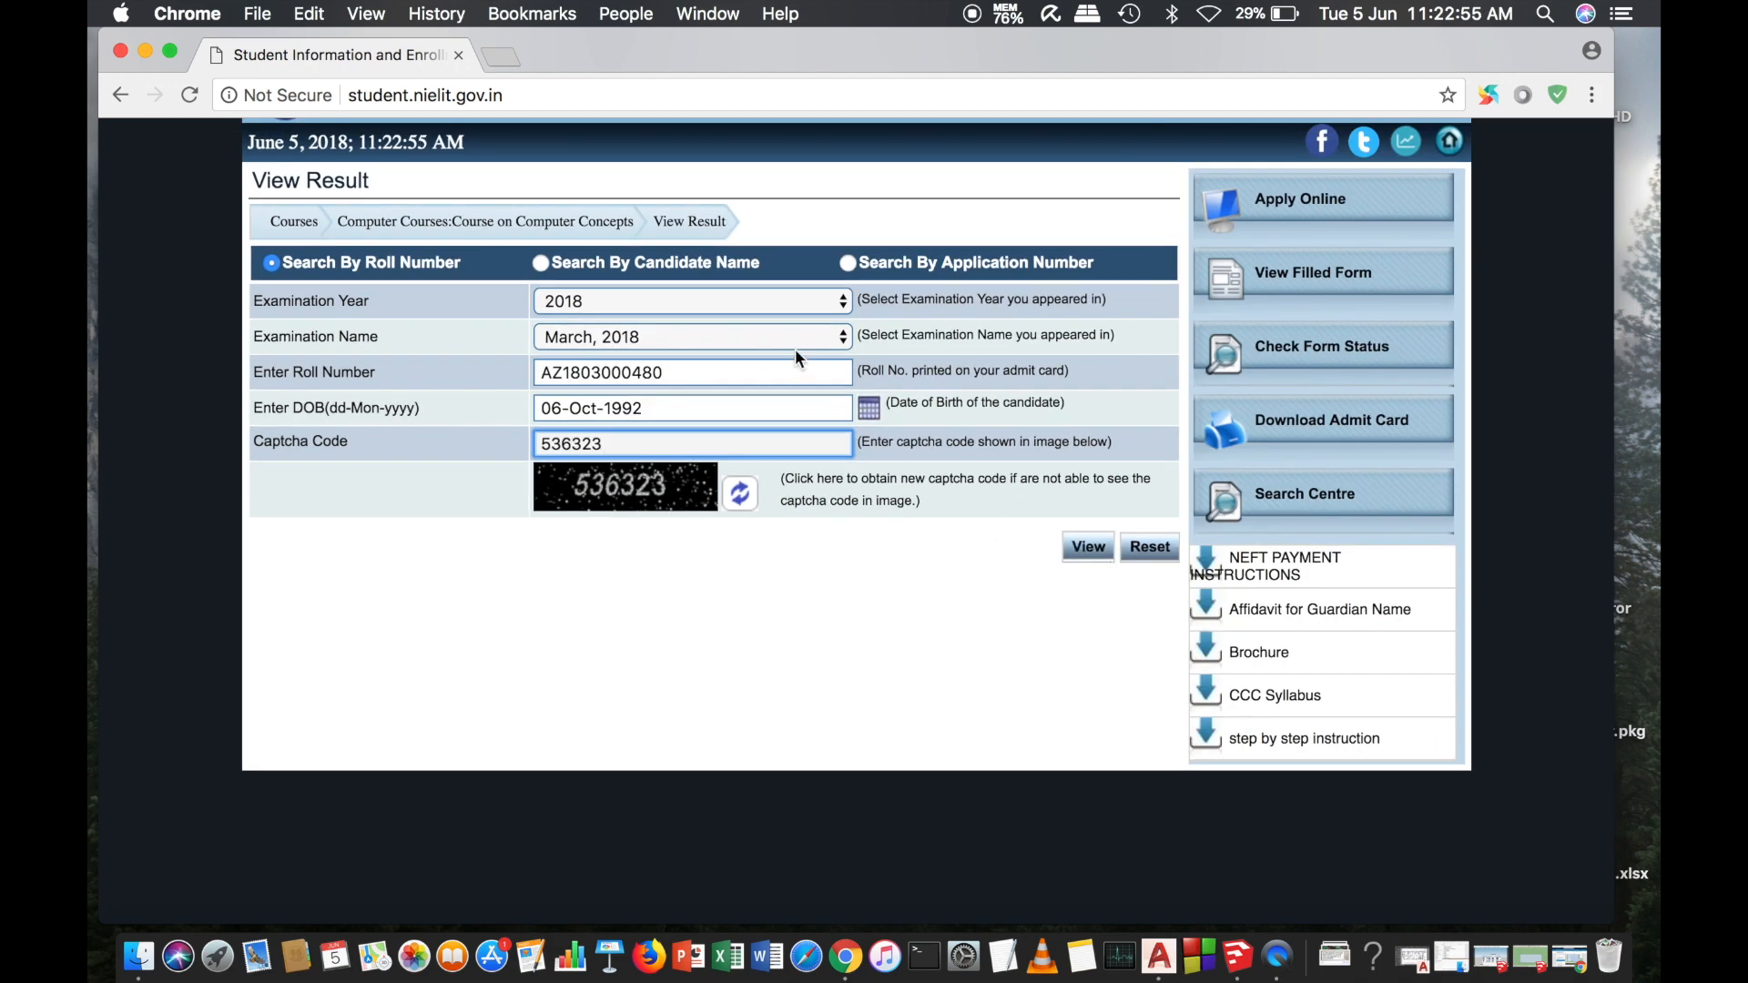
{"action": "left_click", "coordinate": [1090, 549]}
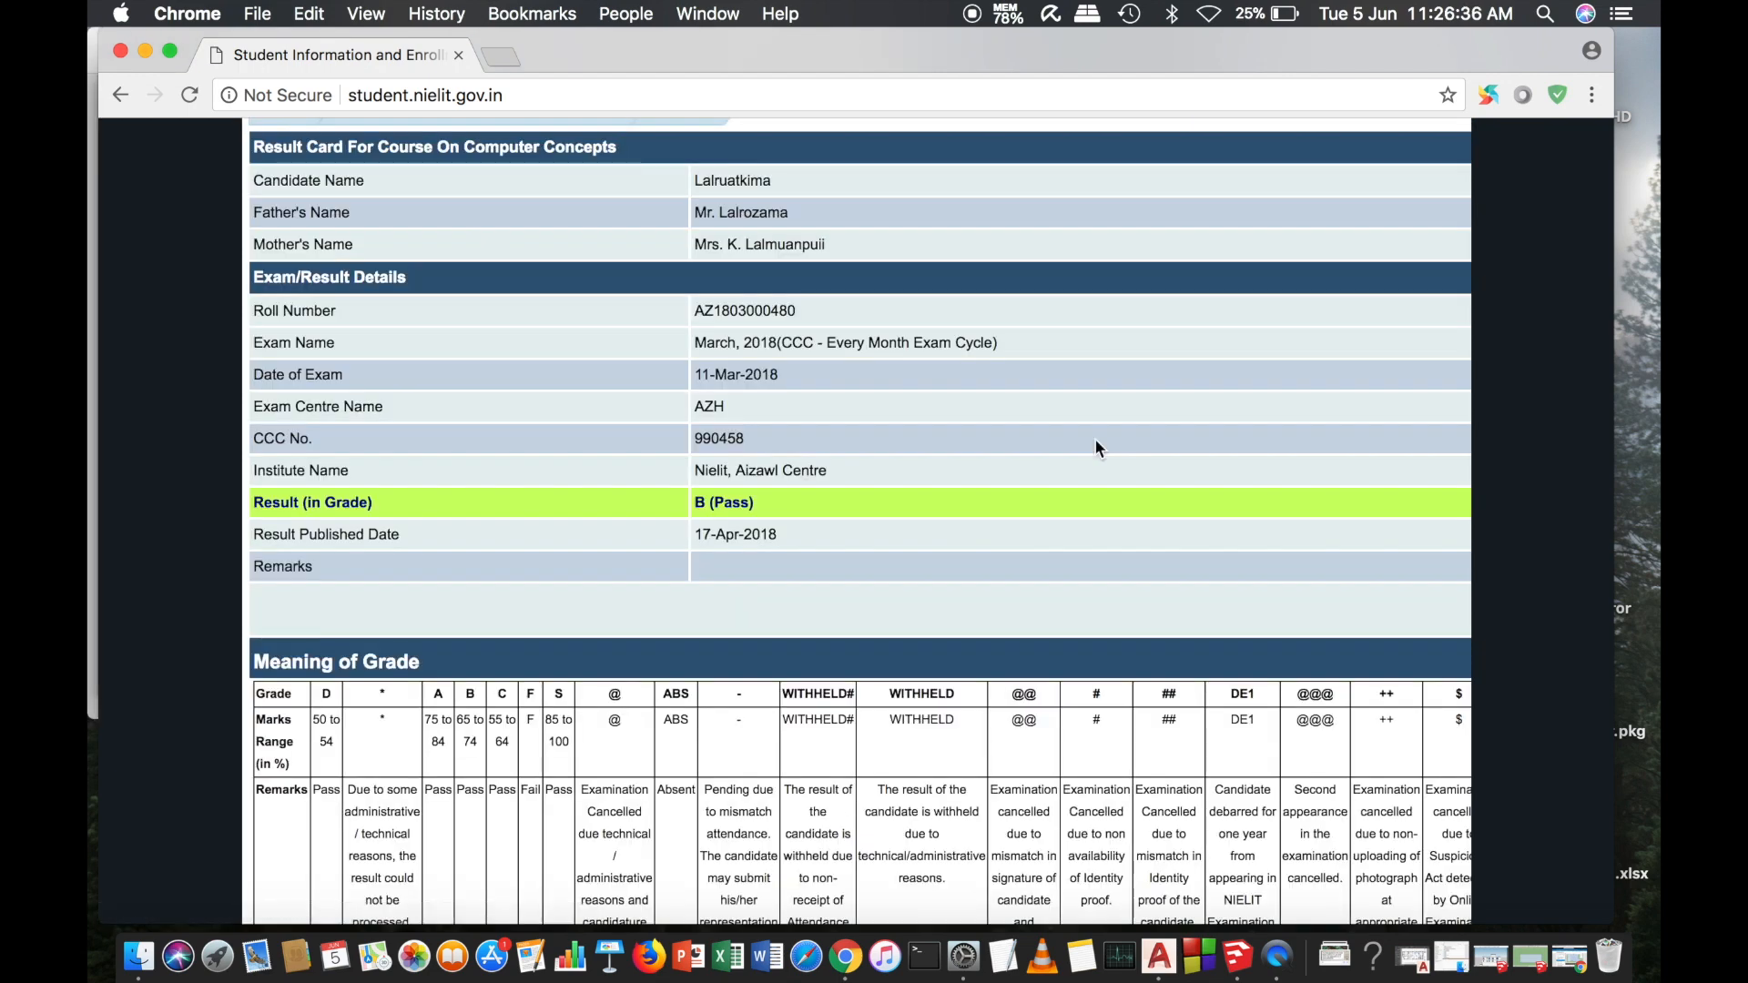
Step: Scroll through the CCC result card, highlighting the B (Pass) grade, and review the grade-meaning table
{"action": "scroll", "coordinate": [1096, 440], "scroll_direction": "up", "scroll_amount": 3}
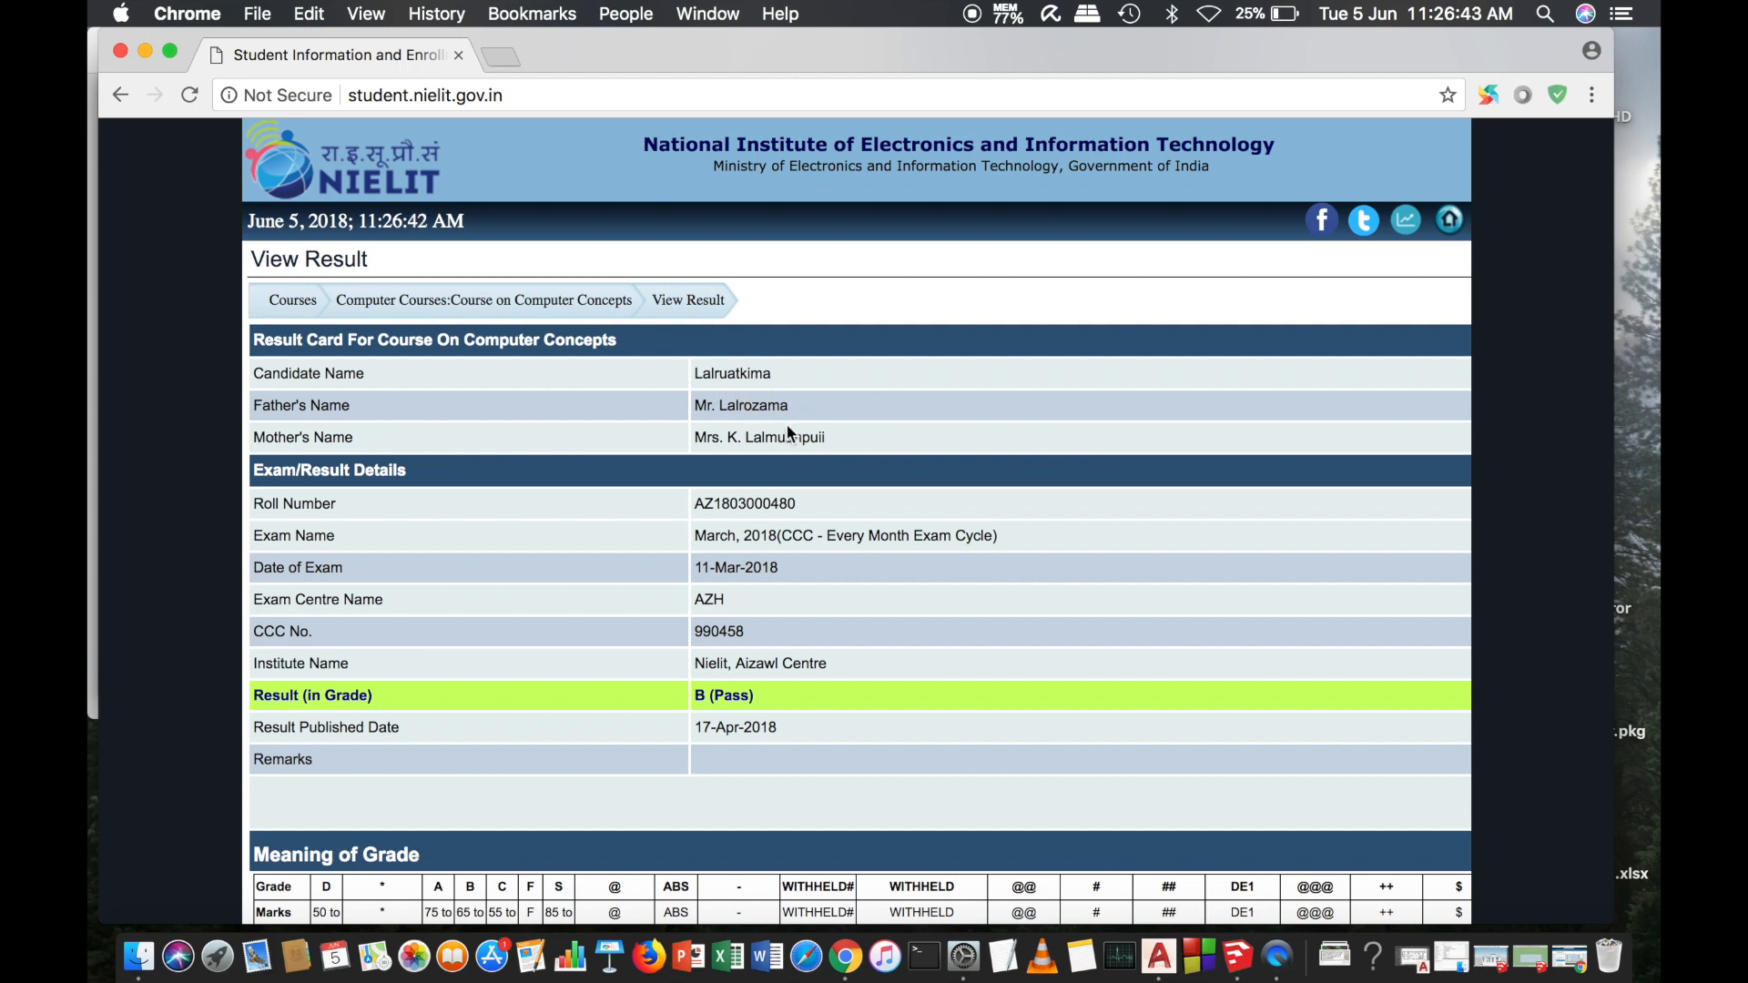
{"action": "scroll", "coordinate": [789, 433], "scroll_direction": "down", "scroll_amount": 1}
{"action": "left_click_drag", "start_coordinate": [697, 465], "coordinate": [796, 472]}
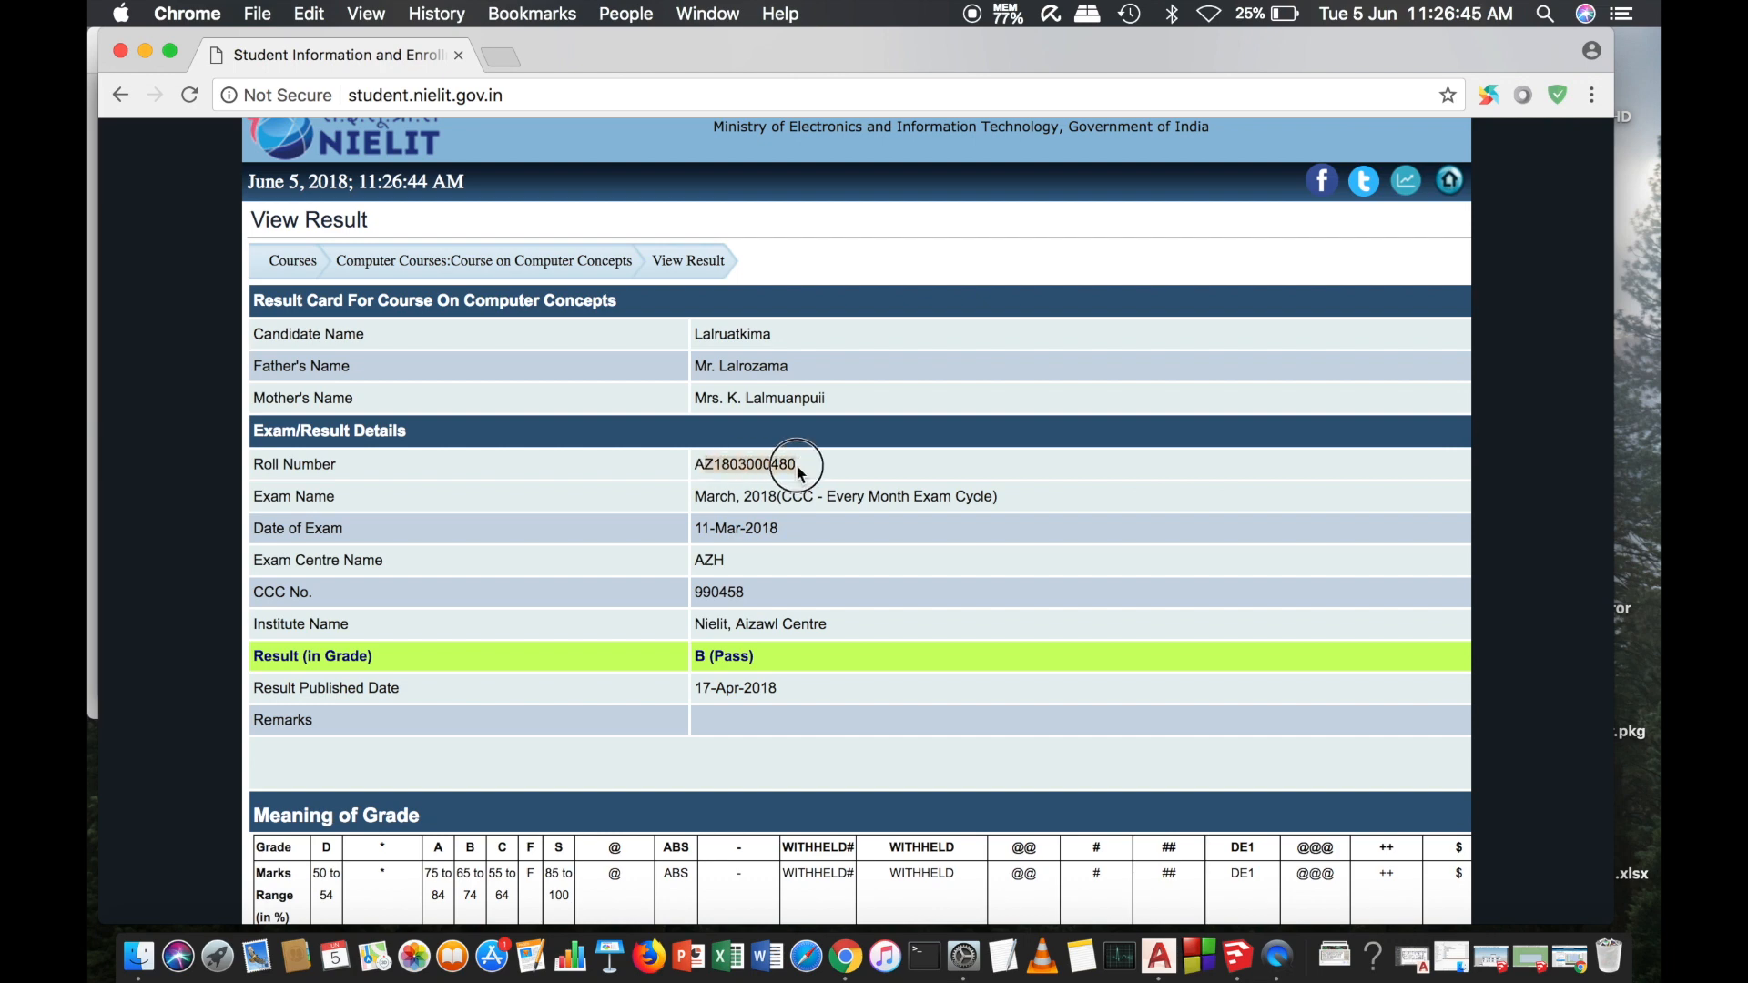
{"action": "scroll", "coordinate": [785, 510], "scroll_direction": "down", "scroll_amount": 4}
{"action": "left_click_drag", "start_coordinate": [756, 492], "coordinate": [698, 491]}
{"action": "scroll", "coordinate": [698, 491], "scroll_direction": "down", "scroll_amount": 10}
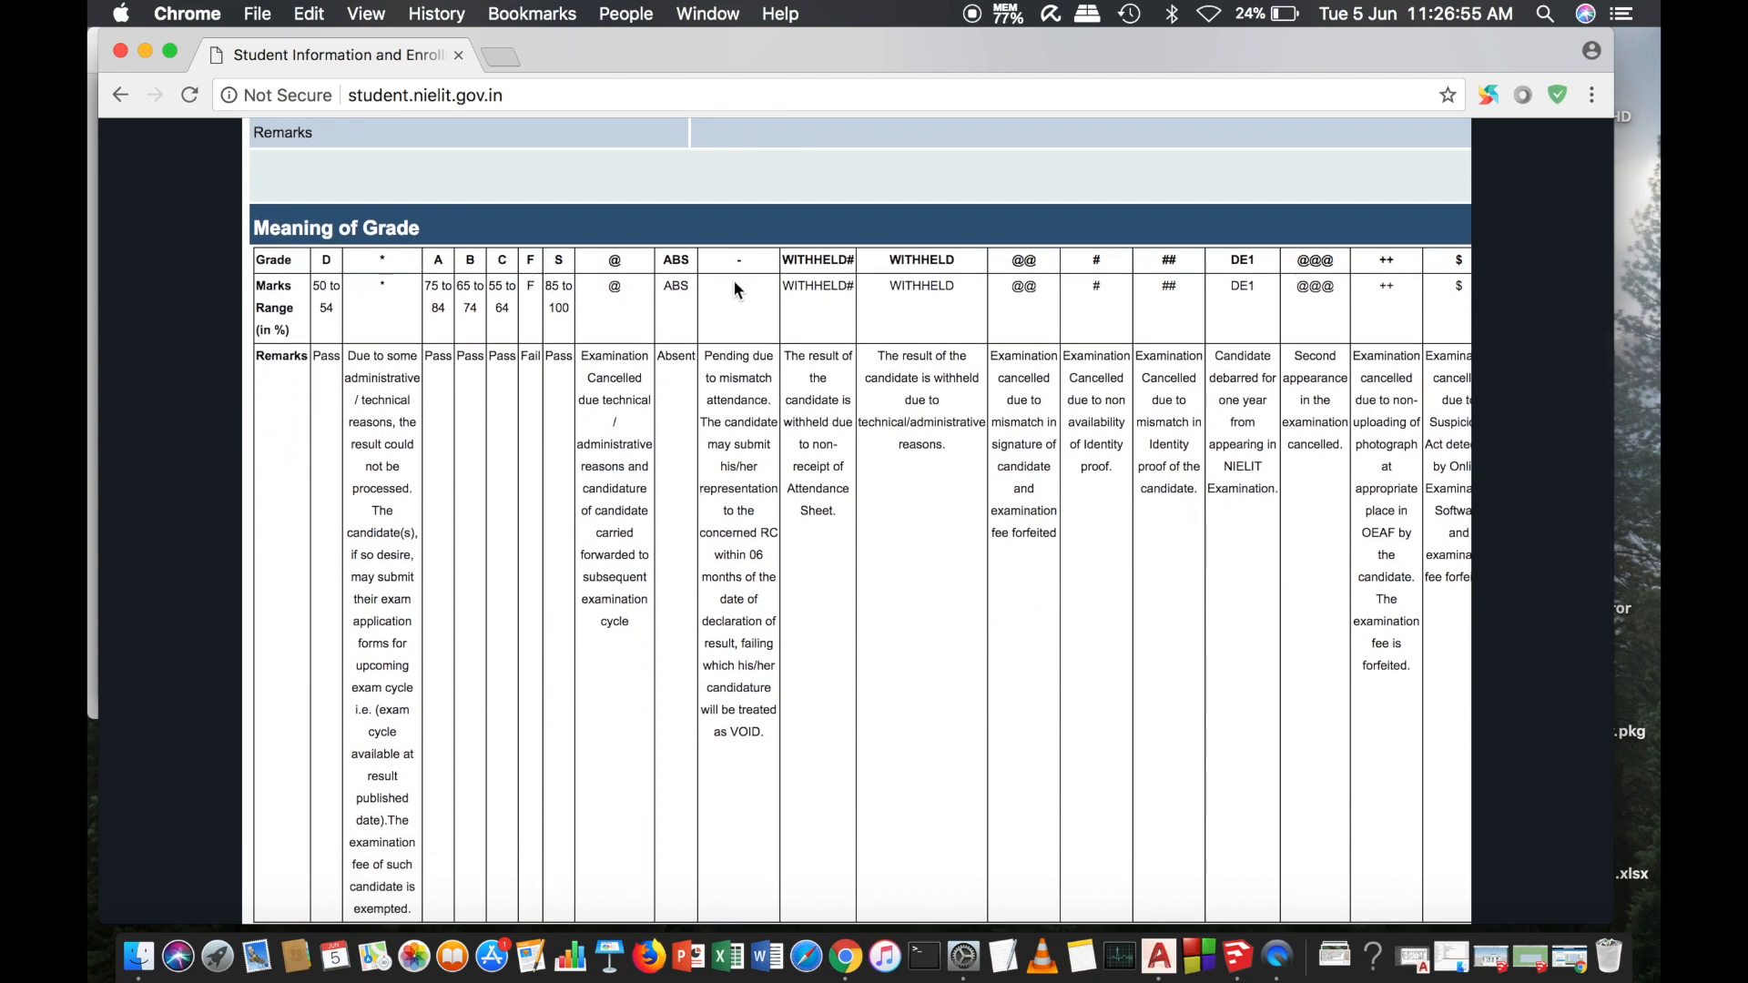
{"action": "scroll", "coordinate": [960, 410], "scroll_direction": "down", "scroll_amount": 4}
{"action": "scroll", "coordinate": [960, 415], "scroll_direction": "up", "scroll_amount": 8}
{"action": "scroll", "coordinate": [960, 406], "scroll_direction": "up", "scroll_amount": 4}
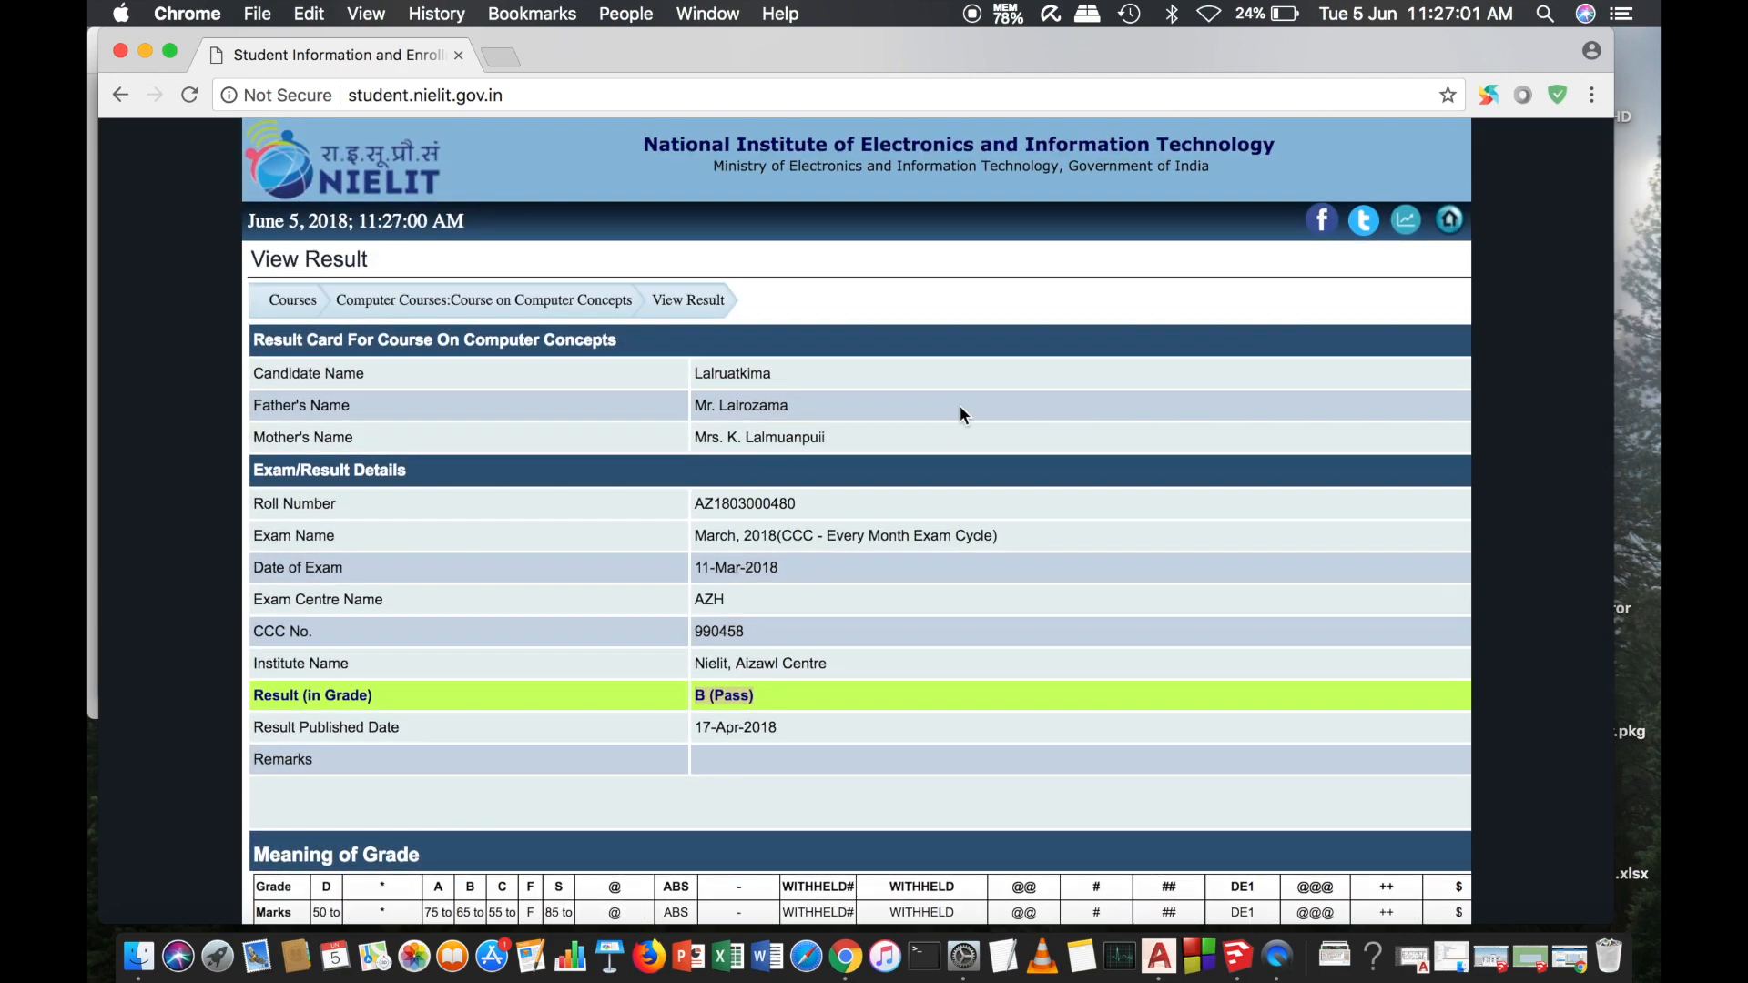
{"action": "scroll", "coordinate": [959, 406], "scroll_direction": "down", "scroll_amount": 8}
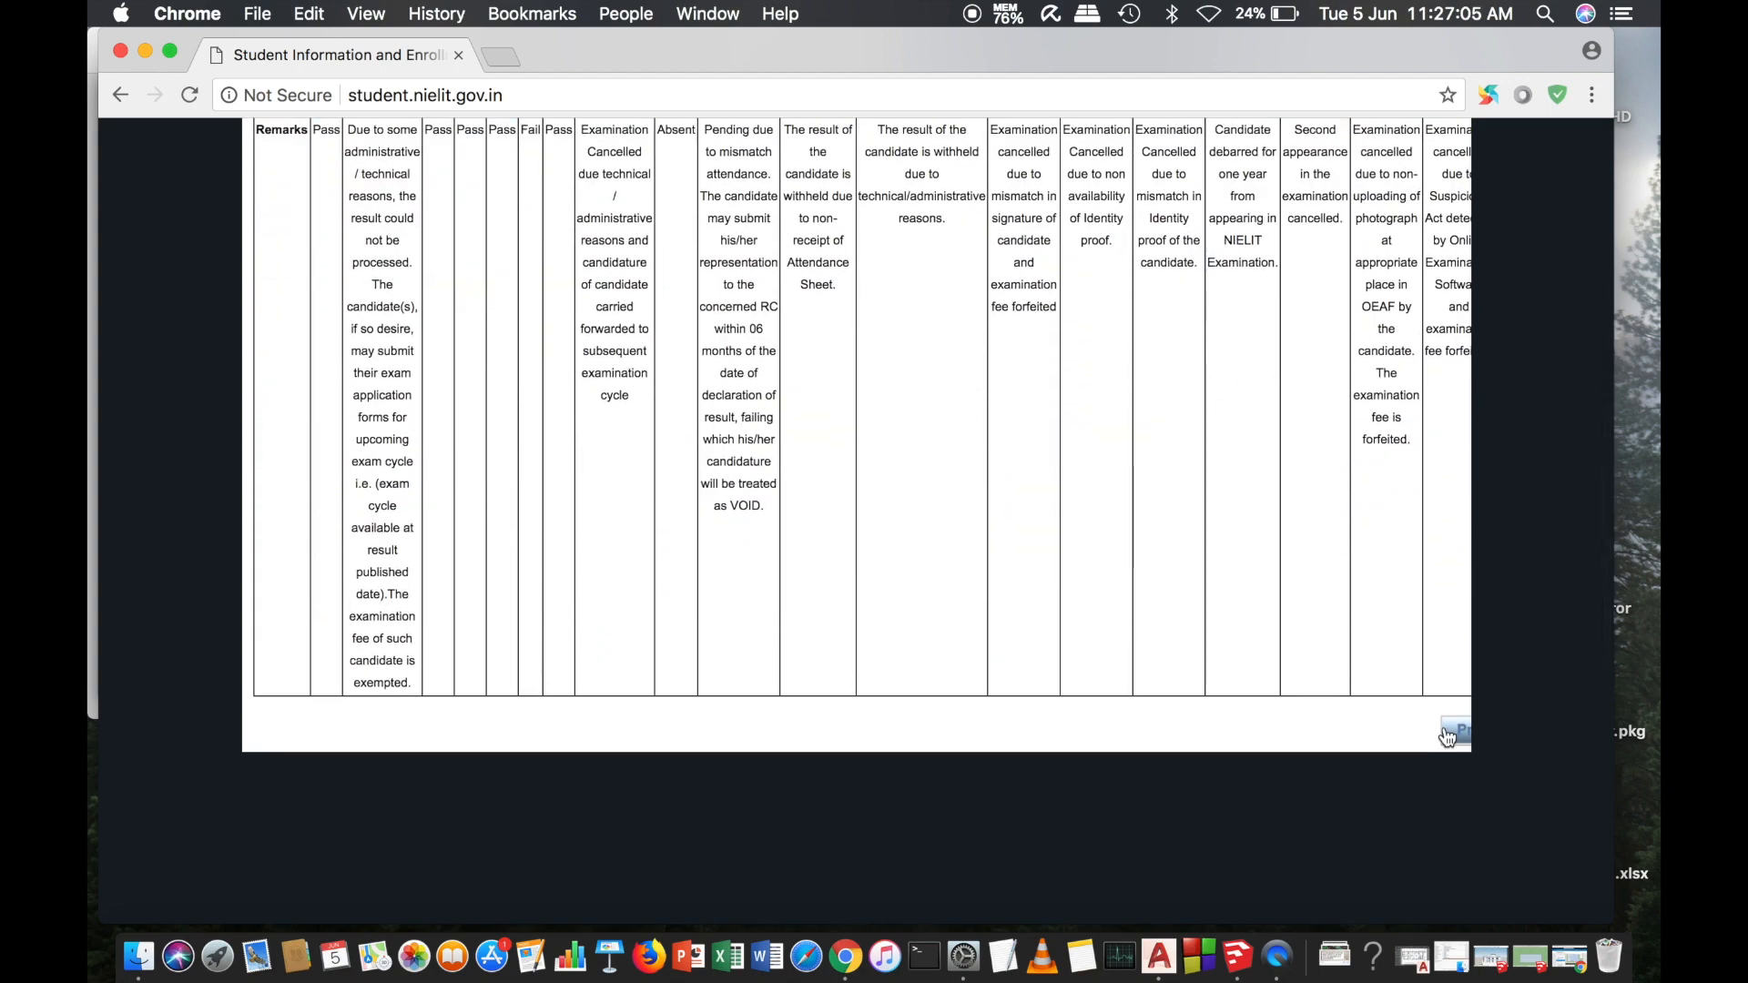
{"action": "scroll", "coordinate": [1447, 736], "scroll_direction": "up", "scroll_amount": 8}
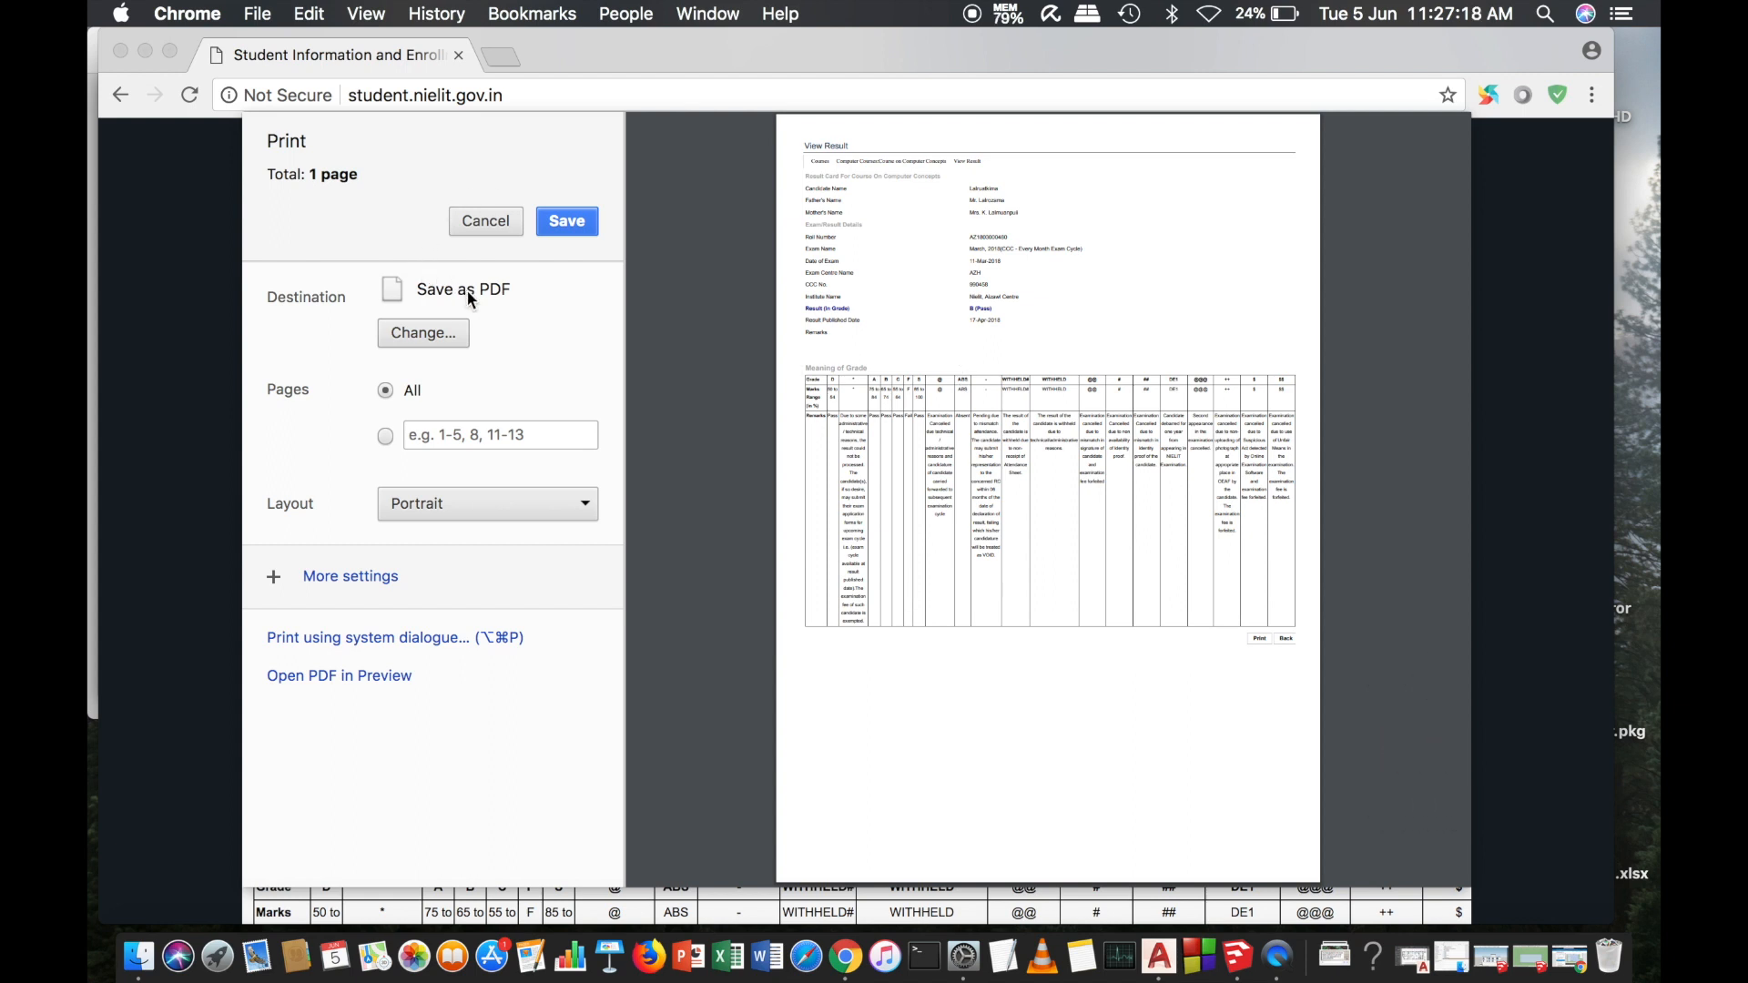
Step: Save the result card as a PDF with the Save as PDF destination
{"action": "left_click", "coordinate": [580, 227]}
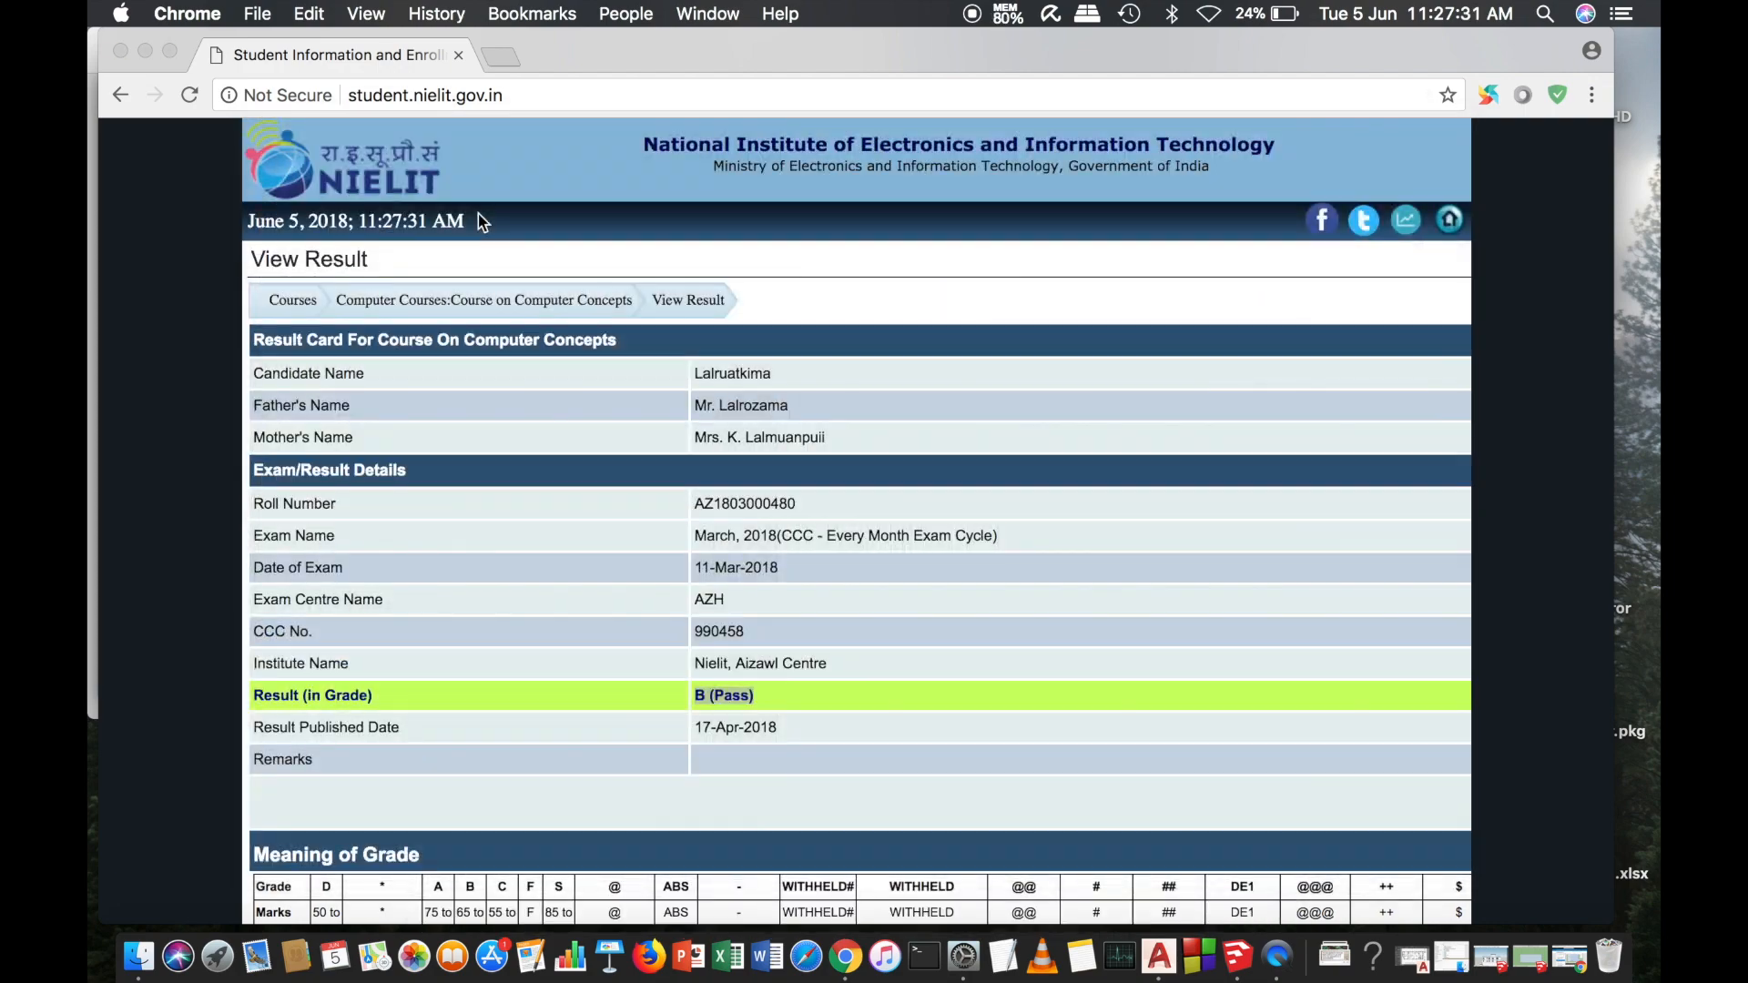
Step: Scroll over the result card and grade table before returning to the blank search form
{"action": "scroll", "coordinate": [653, 370], "scroll_direction": "down", "scroll_amount": 6}
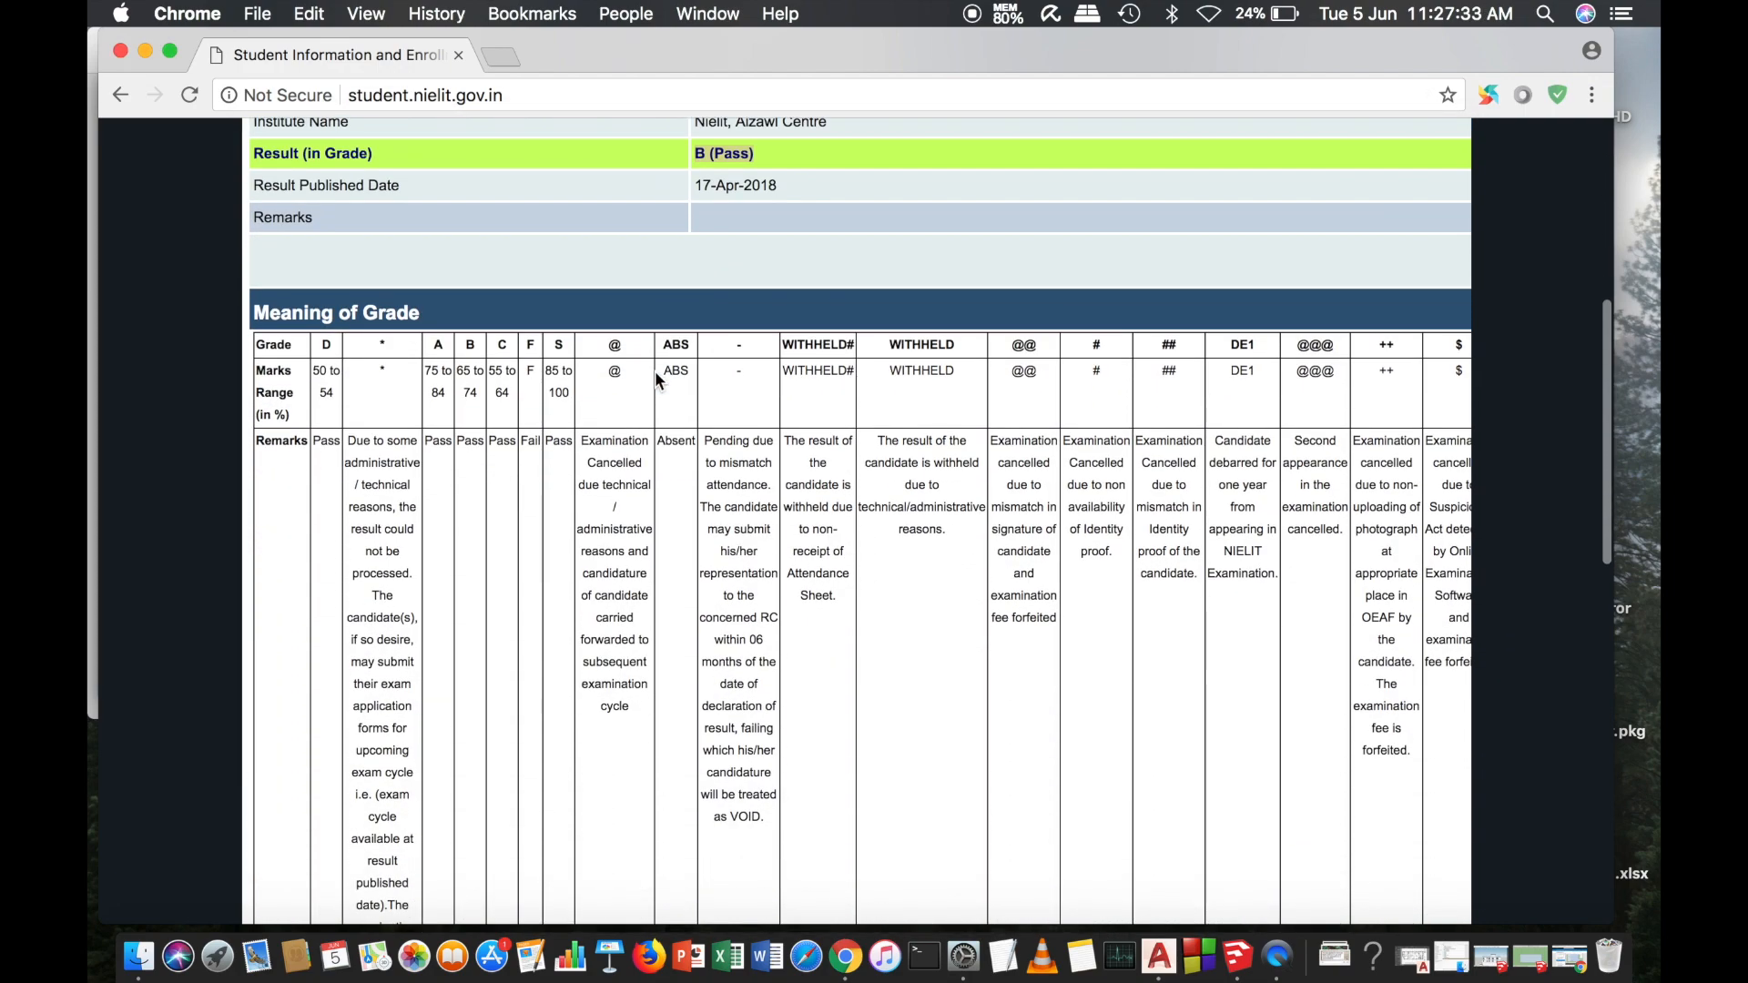
{"action": "scroll", "coordinate": [656, 378], "scroll_direction": "down", "scroll_amount": 5}
{"action": "scroll", "coordinate": [655, 378], "scroll_direction": "up", "scroll_amount": 10}
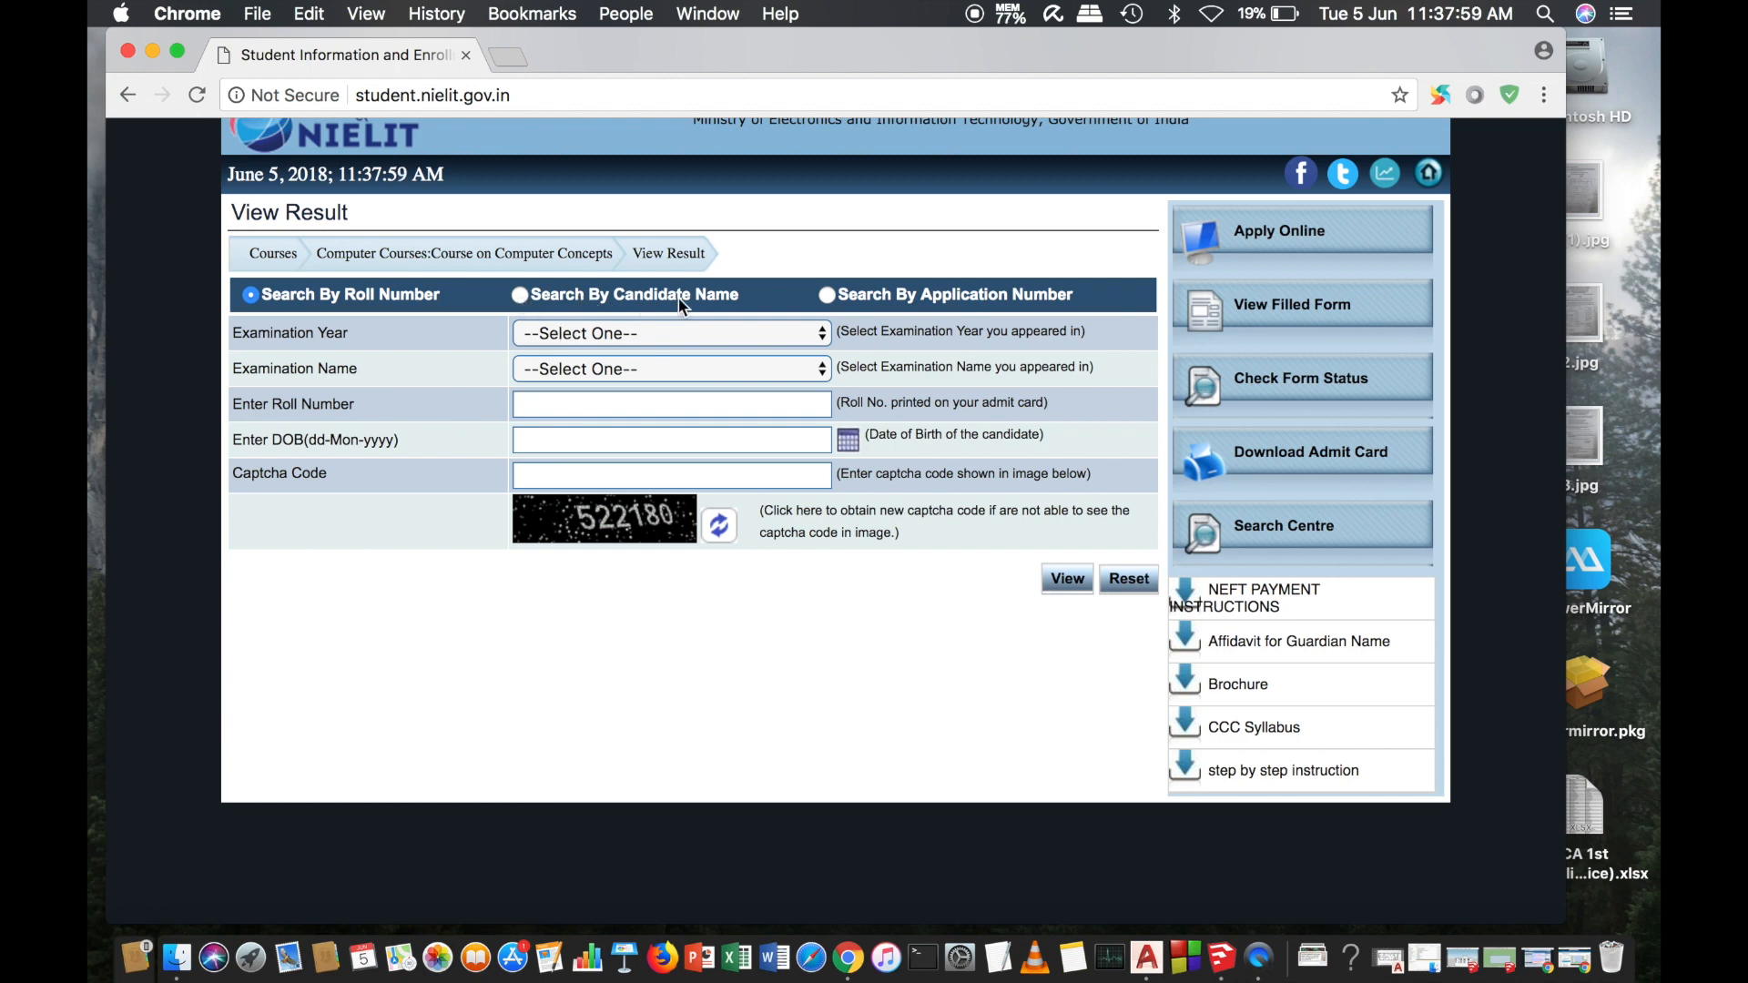
Step: Search by candidate name for year 2018, exam March, 2018, and enter the candidate's name
{"action": "left_click", "coordinate": [520, 294]}
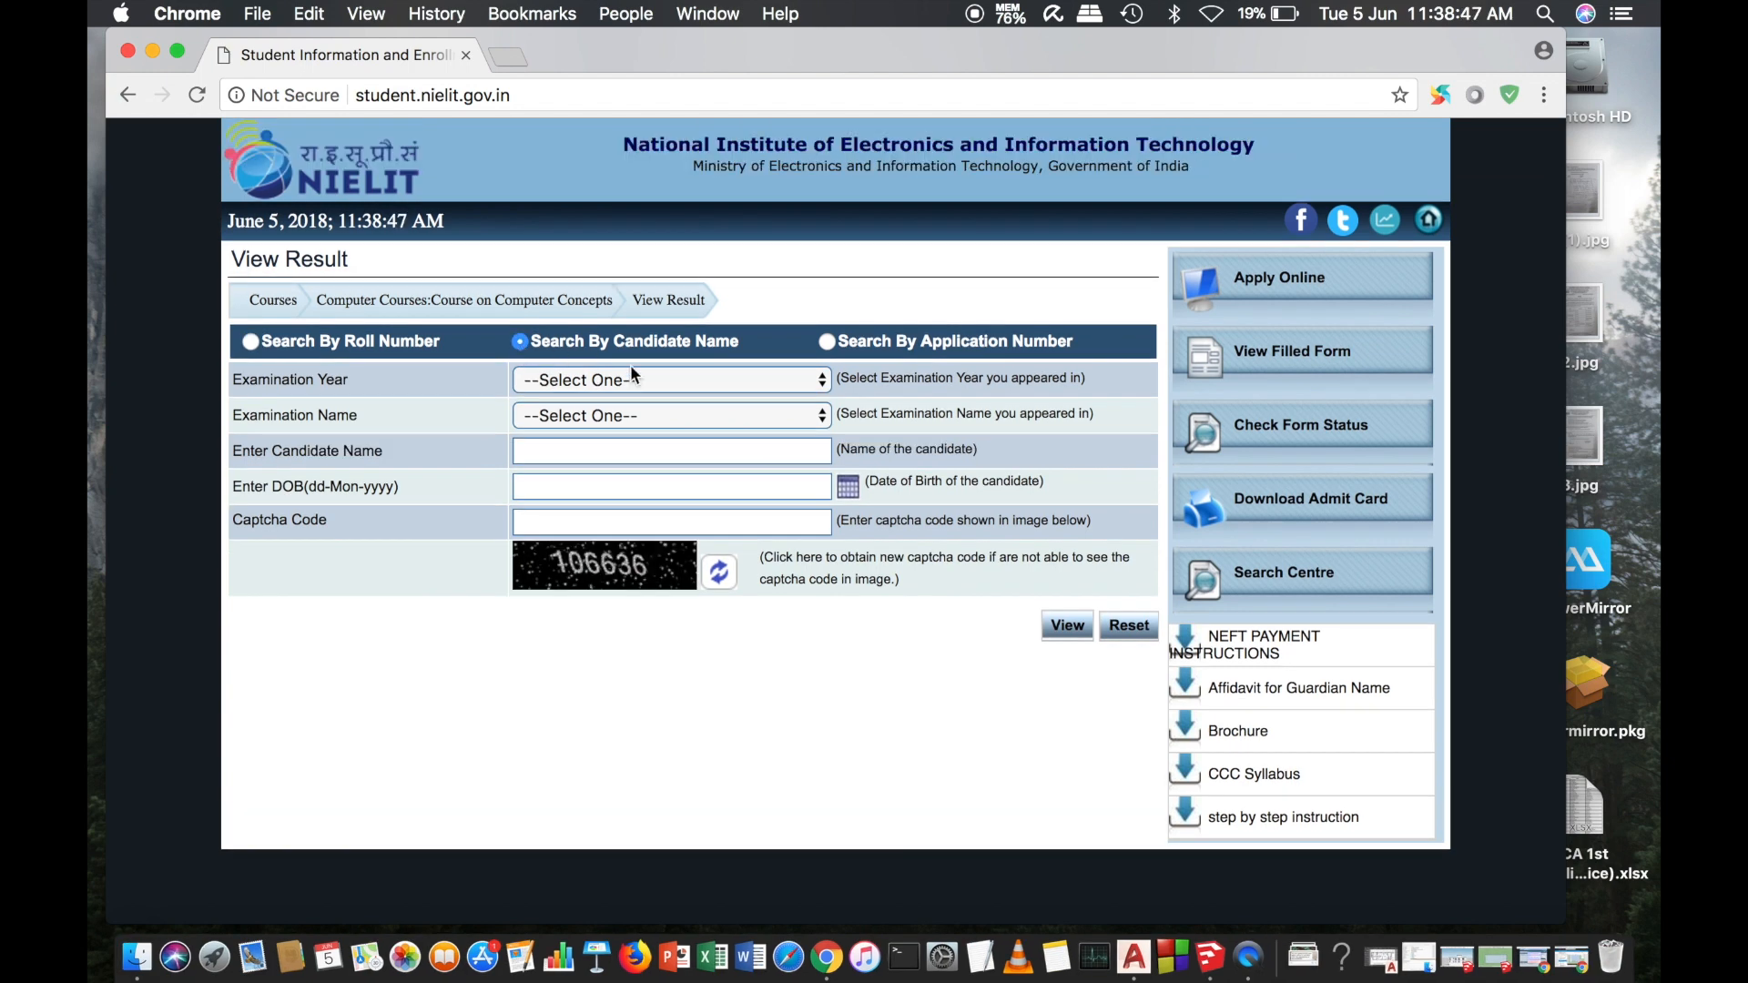
{"action": "left_click", "coordinate": [718, 380]}
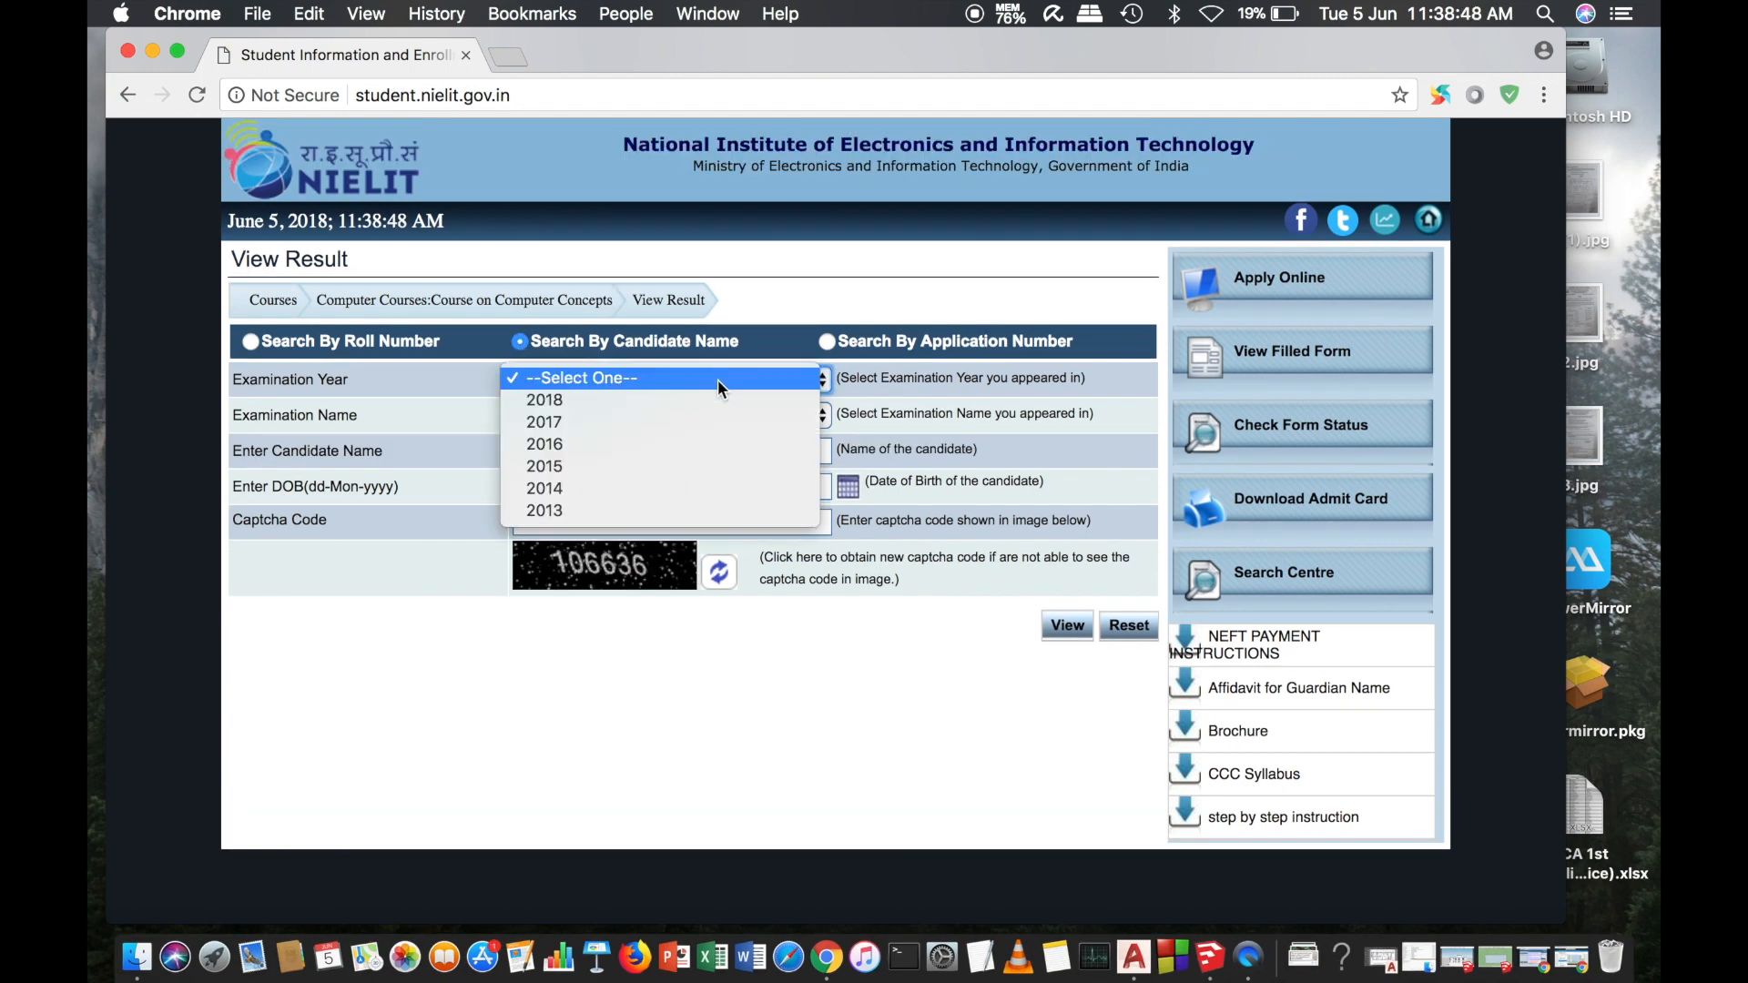
{"action": "left_click", "coordinate": [564, 399]}
{"action": "left_click", "coordinate": [631, 413]}
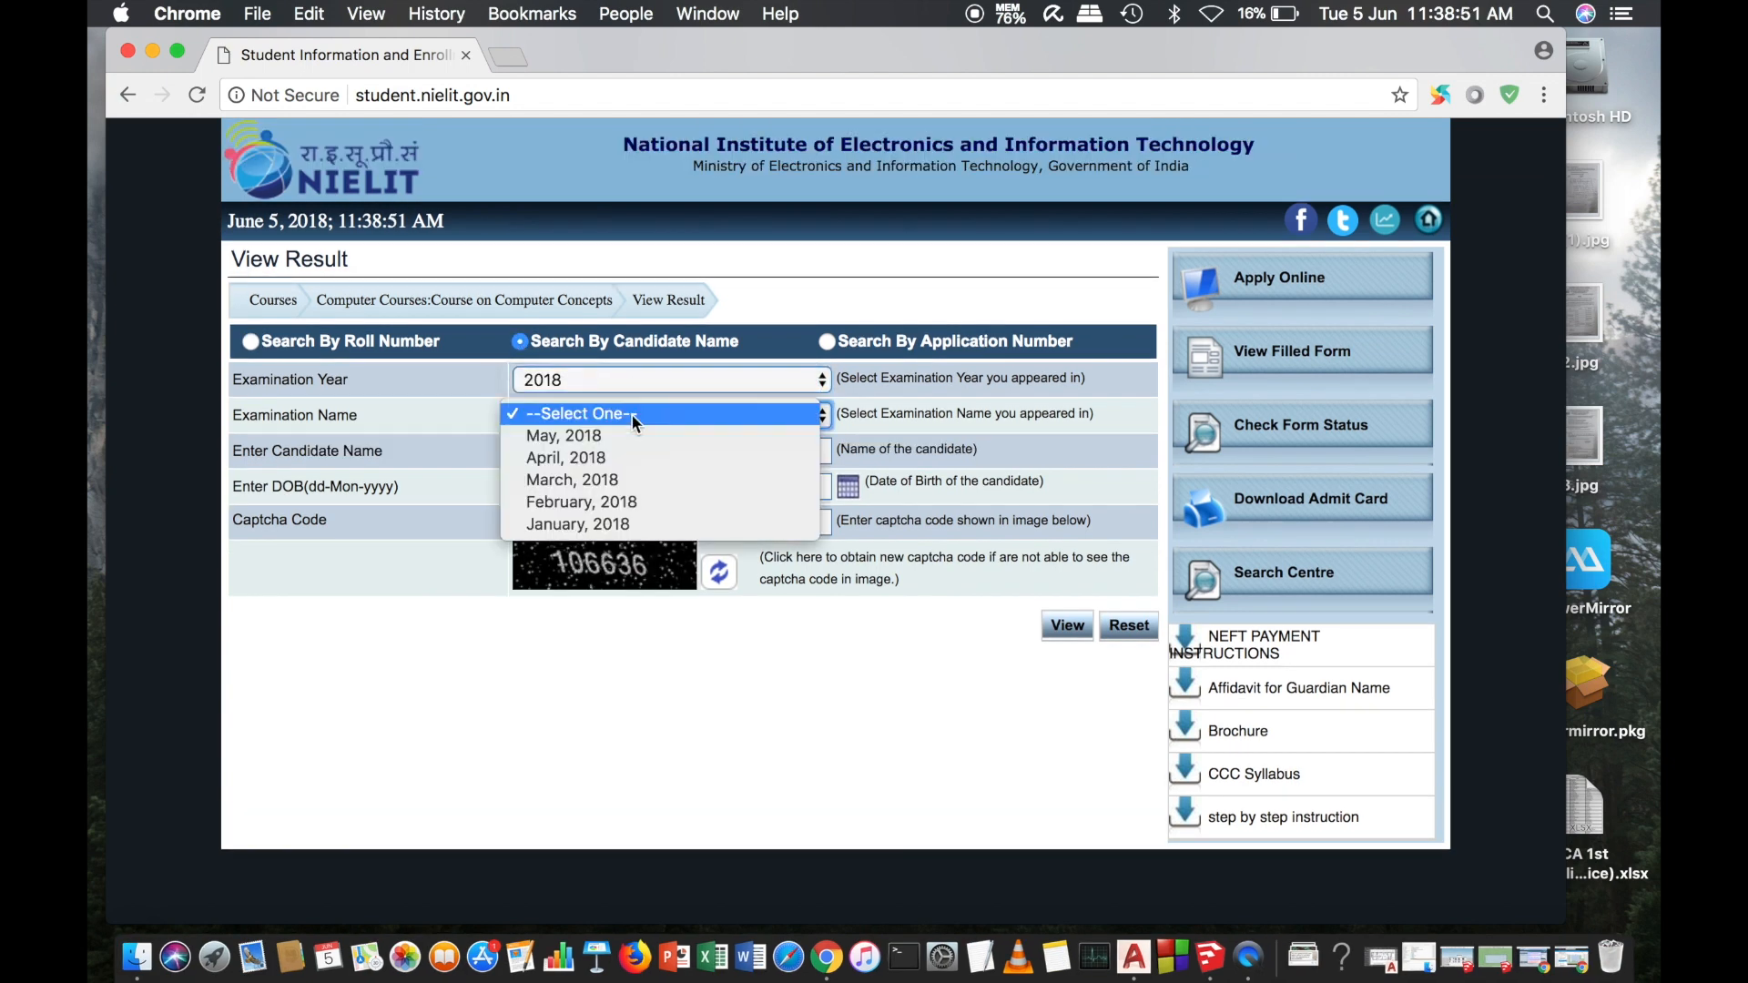
{"action": "left_click", "coordinate": [593, 486]}
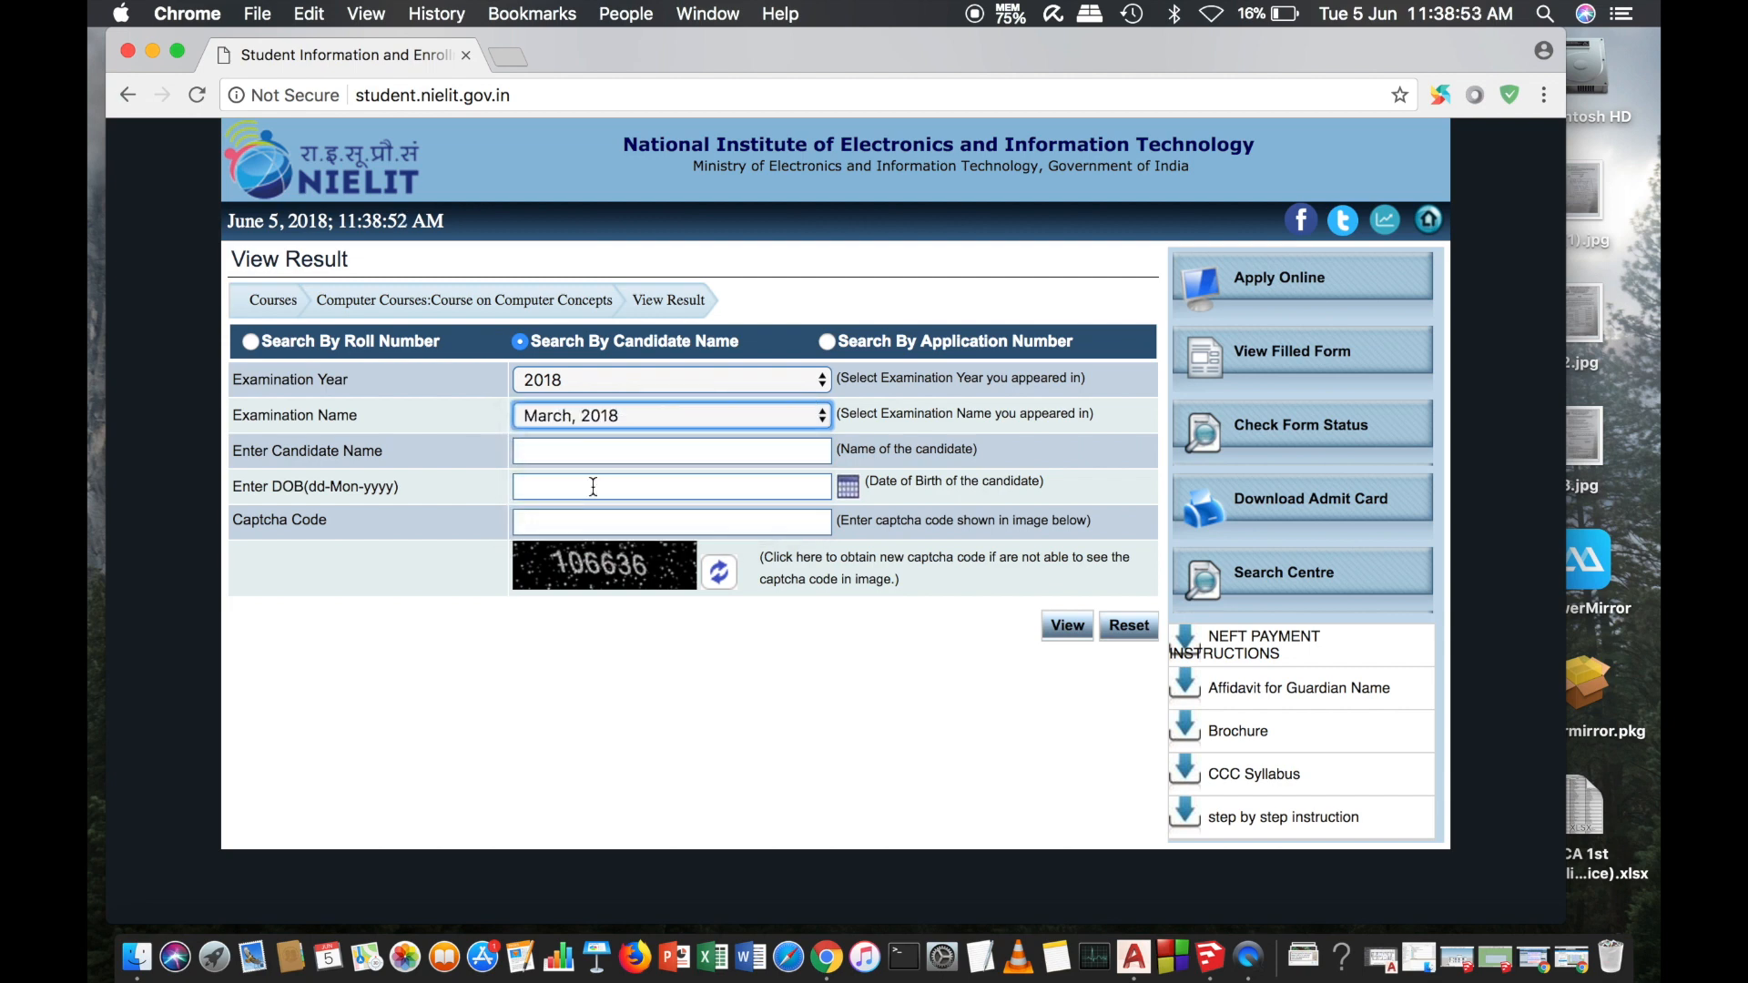
{"action": "left_click", "coordinate": [616, 452]}
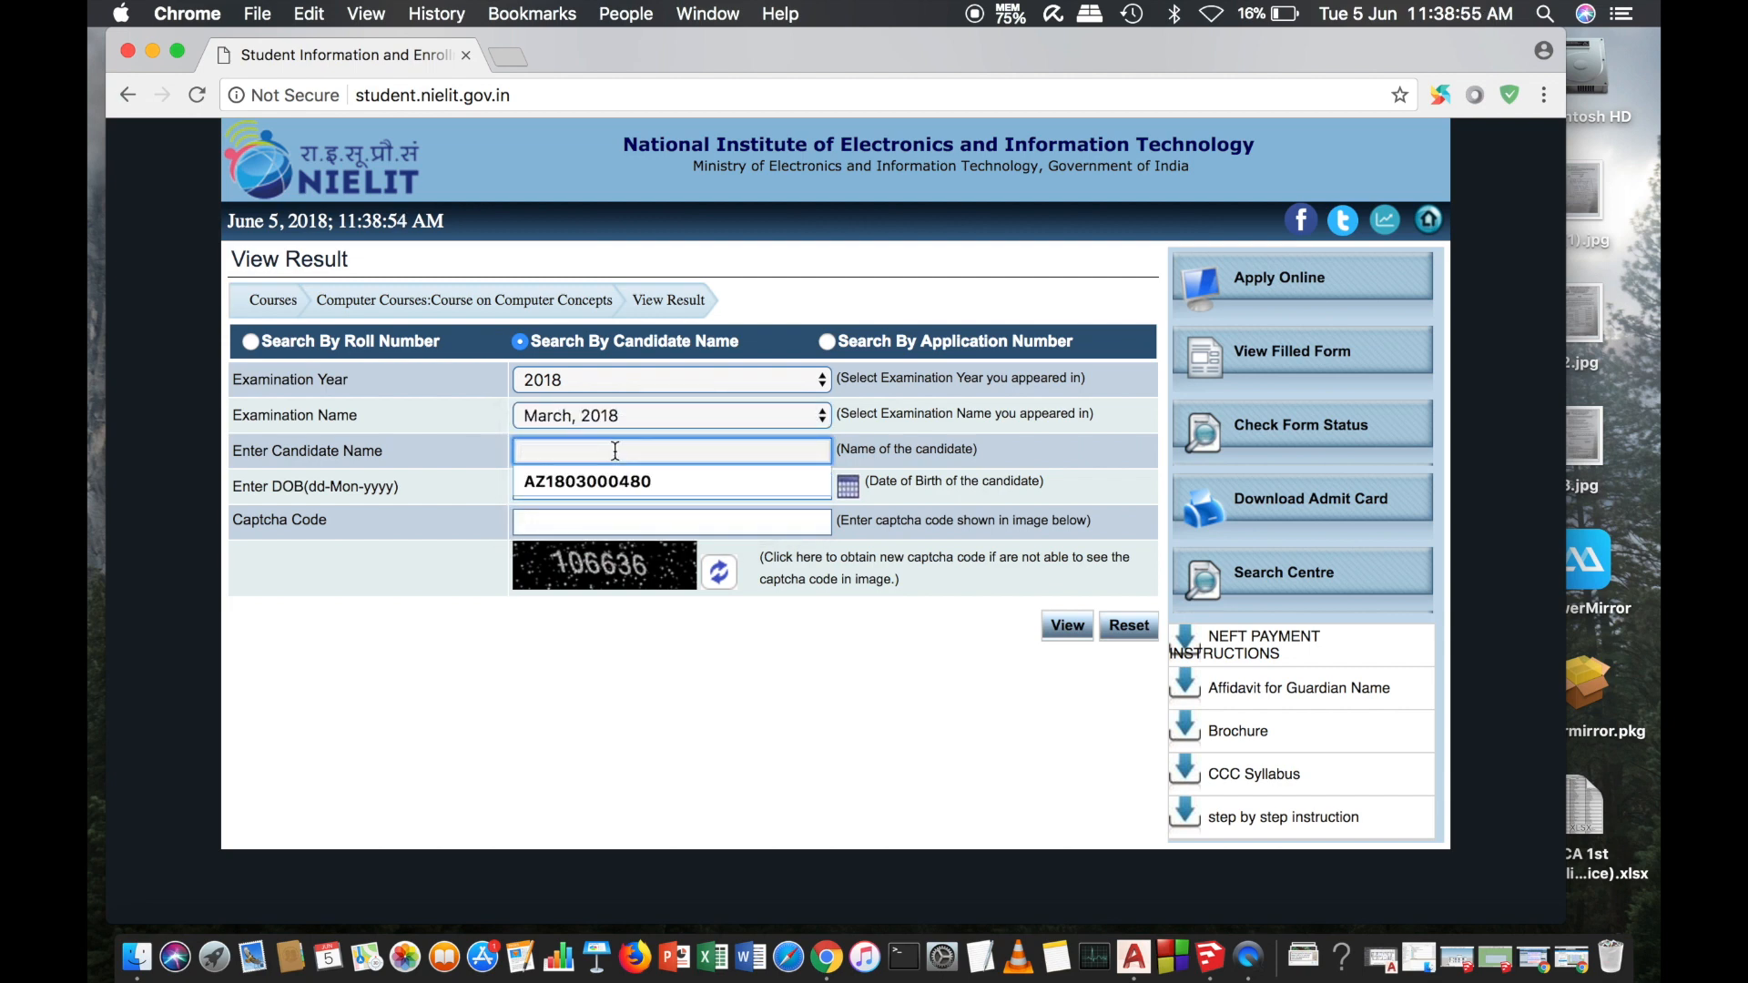
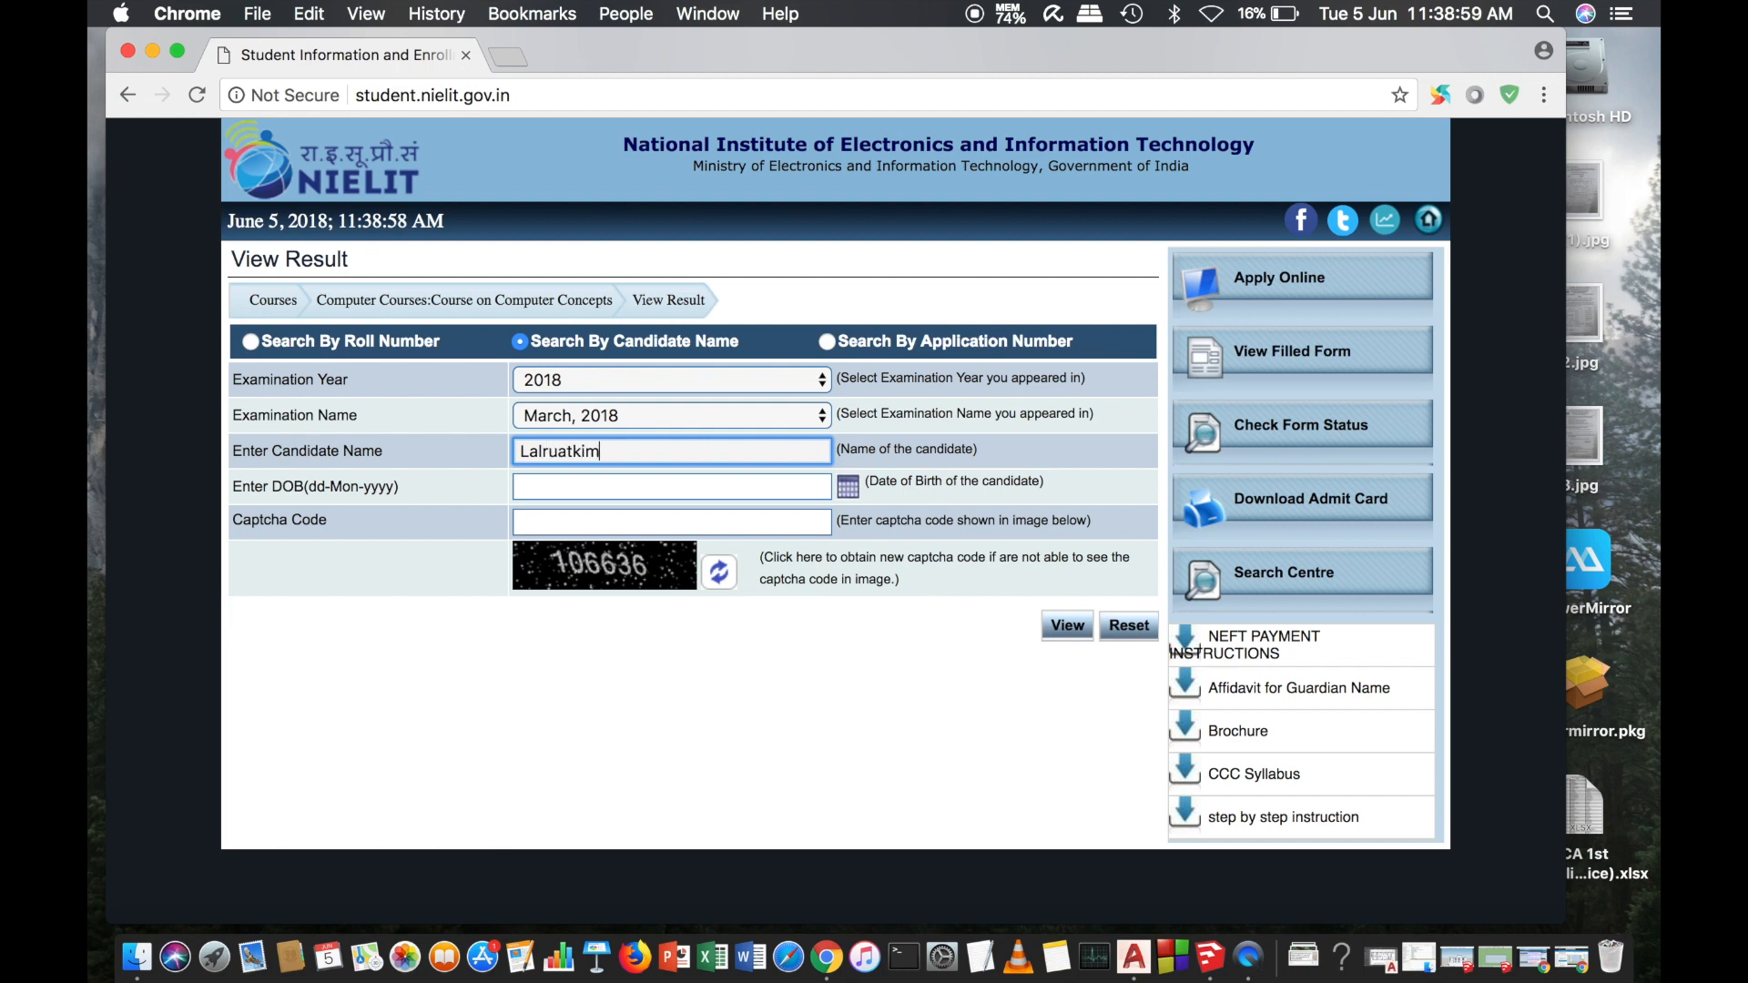
Step: Pick the candidate's date of birth in the calendar
{"action": "left_click", "coordinate": [847, 489]}
{"action": "left_click", "coordinate": [641, 517]}
{"action": "left_click", "coordinate": [643, 519]}
{"action": "left_click", "coordinate": [531, 516]}
{"action": "left_click", "coordinate": [531, 517]}
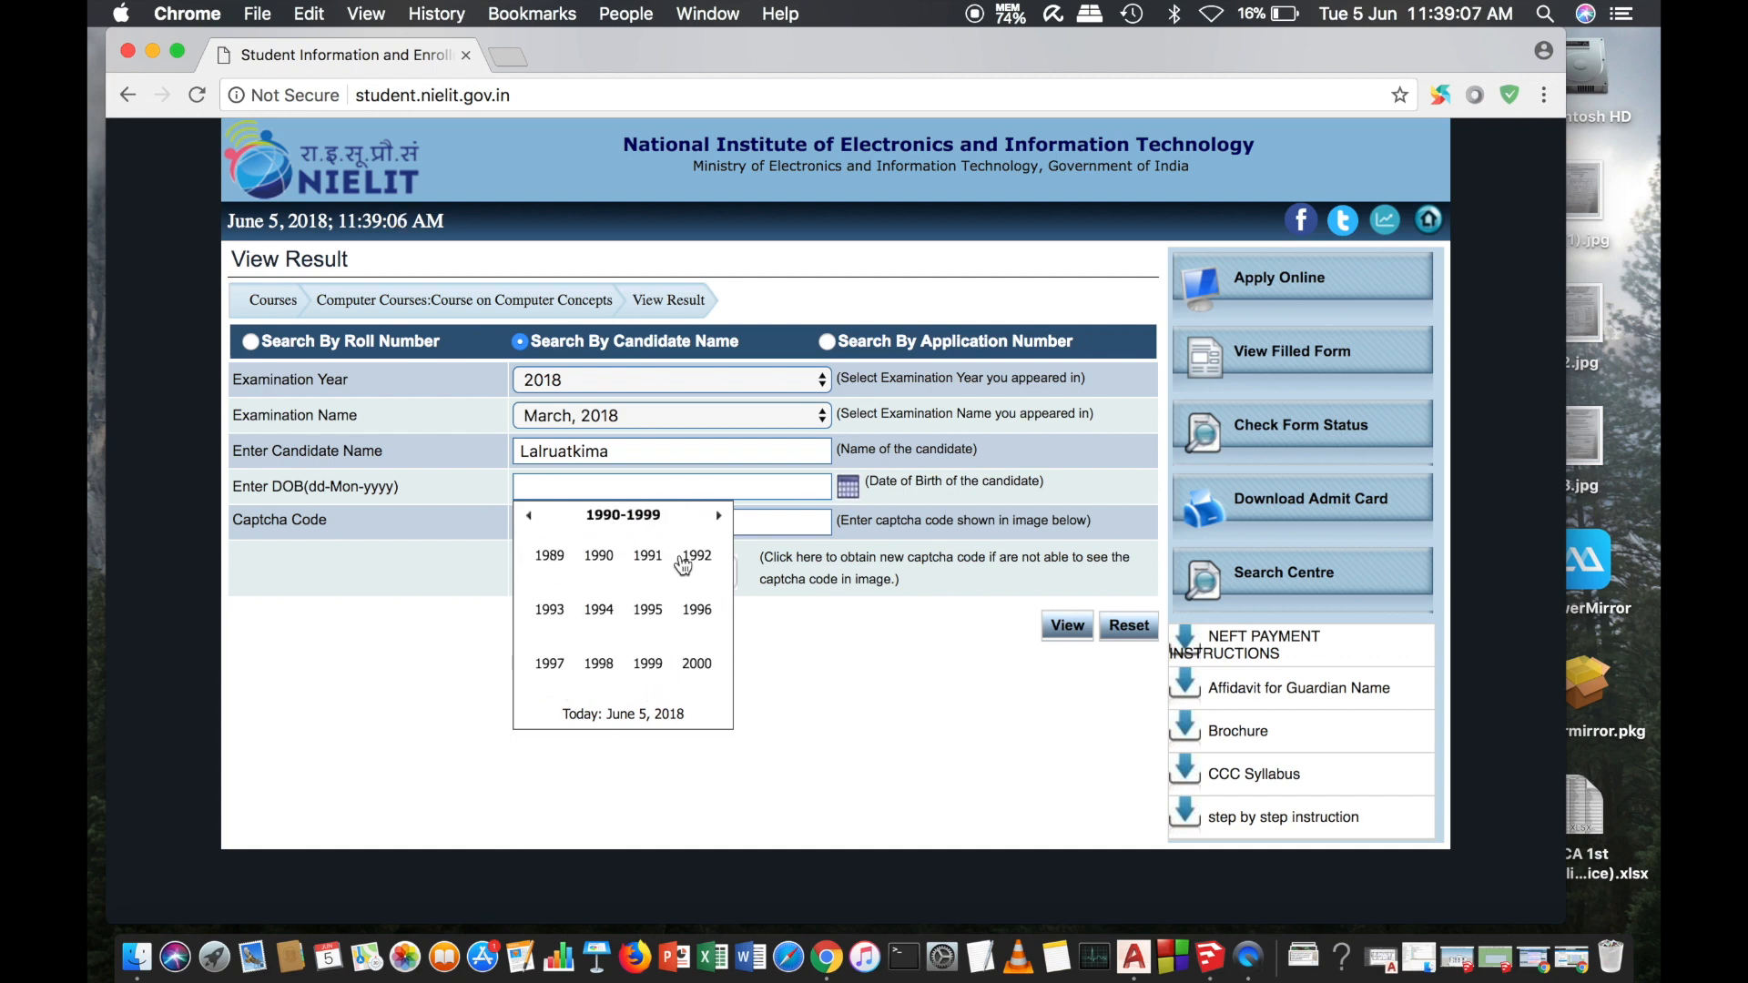
{"action": "left_click", "coordinate": [697, 559]}
{"action": "left_click", "coordinate": [601, 663]}
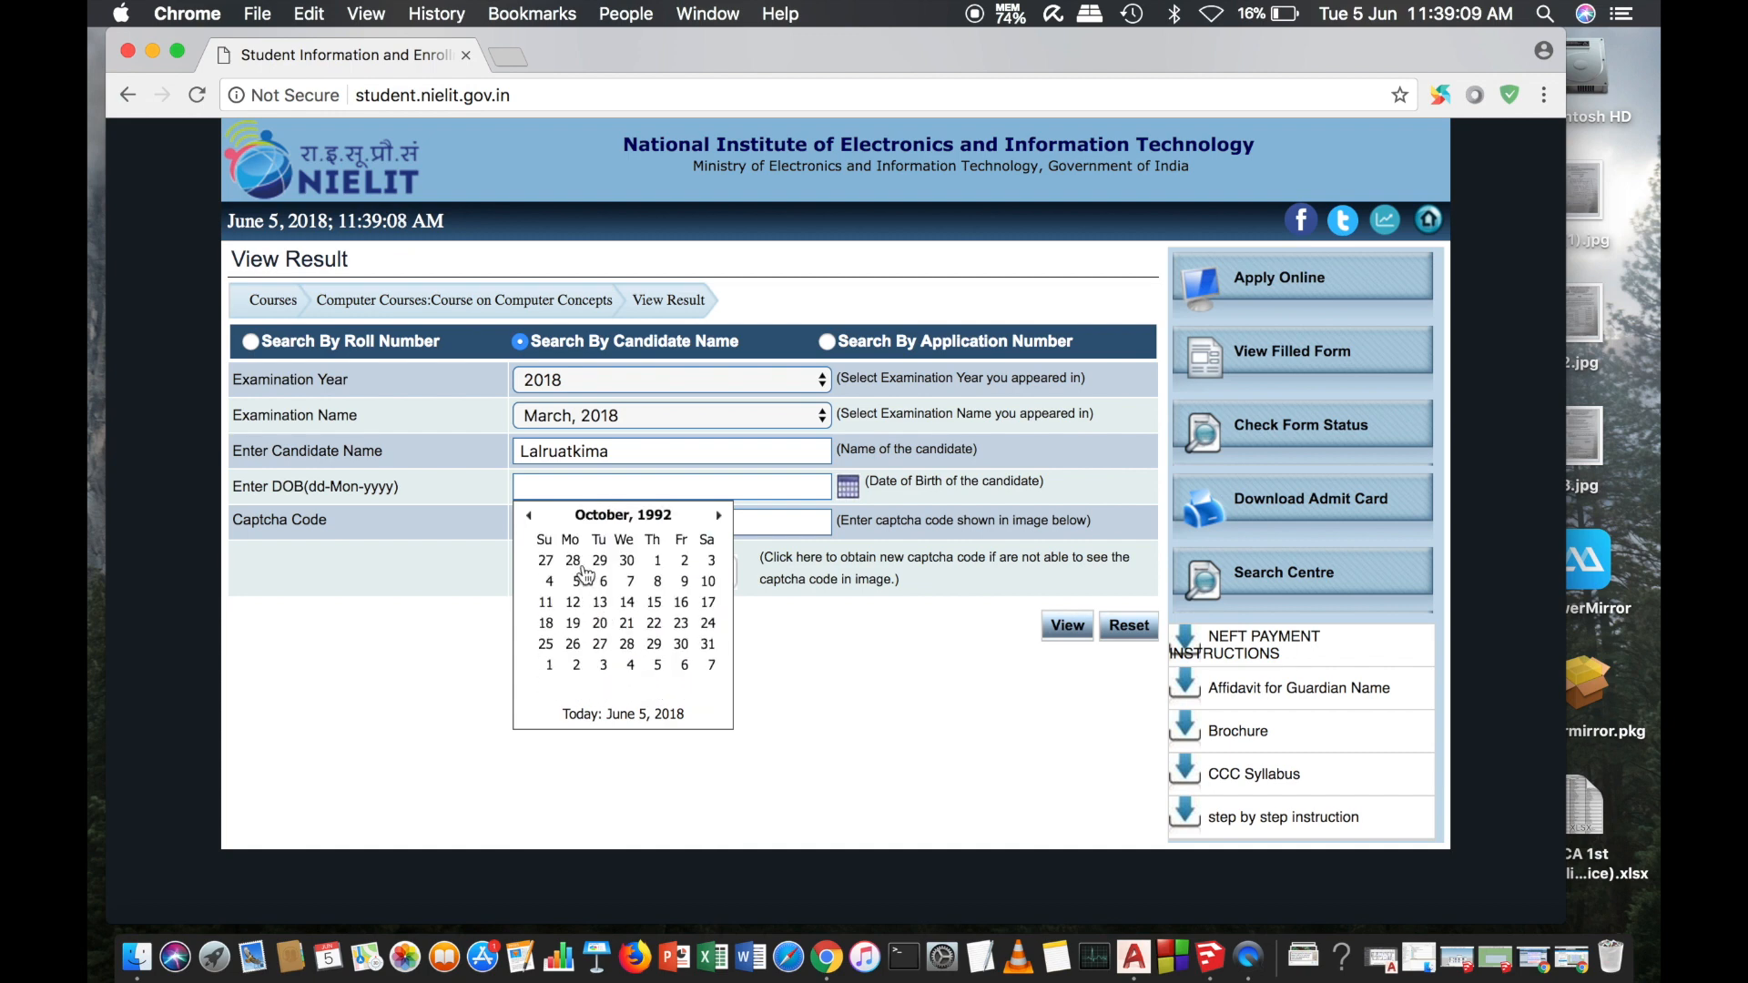
{"action": "left_click", "coordinate": [603, 582]}
Step: Fill in the captcha code shown in the captcha image
{"action": "left_click", "coordinate": [648, 525]}
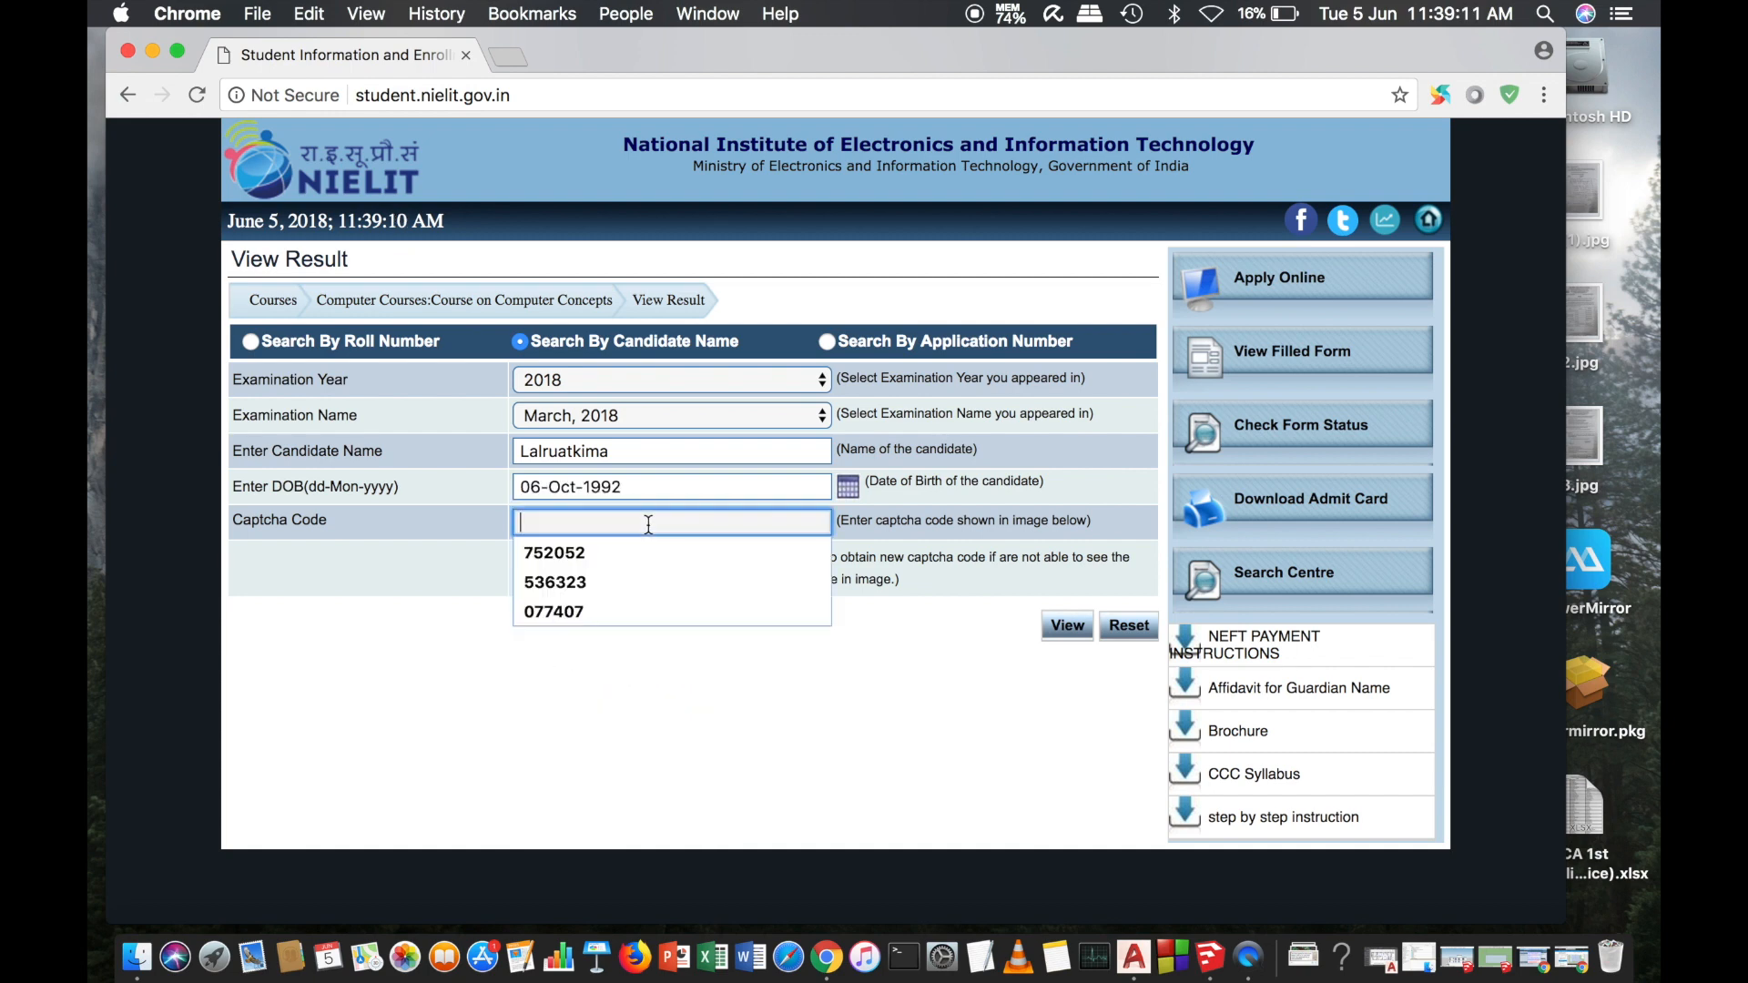
{"action": "left_click", "coordinate": [461, 560]}
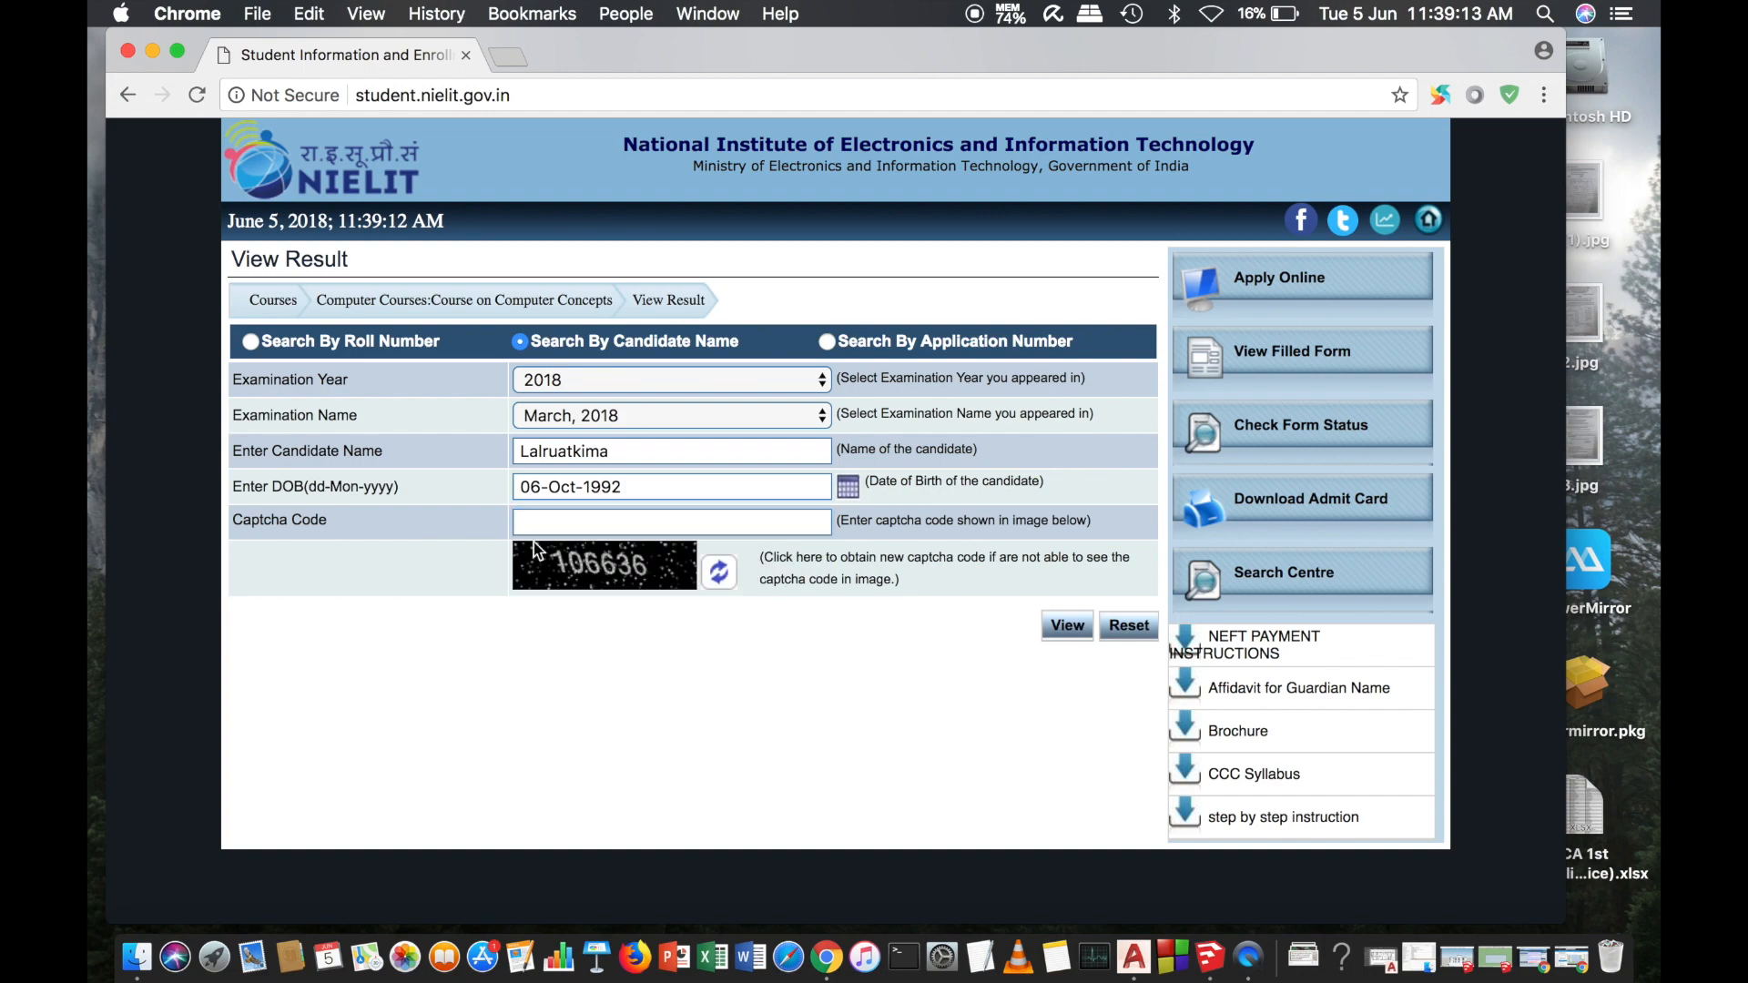
{"action": "scroll", "coordinate": [595, 565], "scroll_direction": "up", "scroll_amount": 5}
{"action": "scroll", "coordinate": [599, 573], "scroll_direction": "up", "scroll_amount": 3}
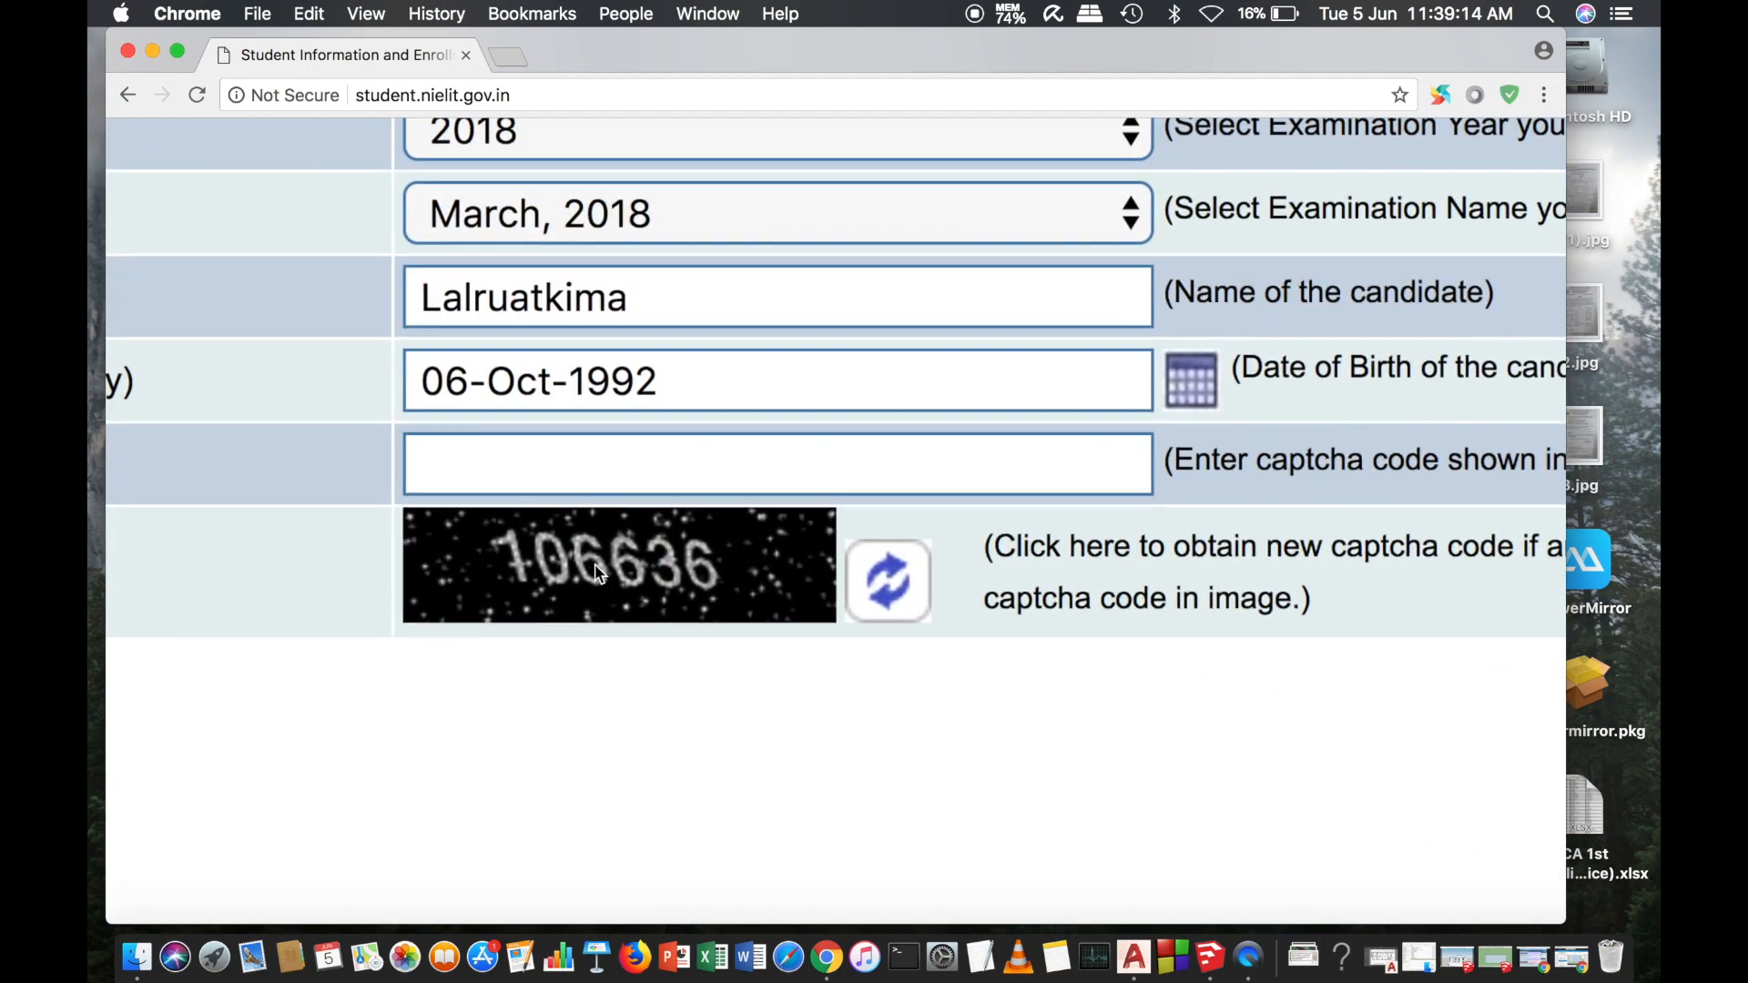
{"action": "left_click", "coordinate": [592, 476]}
{"action": "type", "text": "10"}
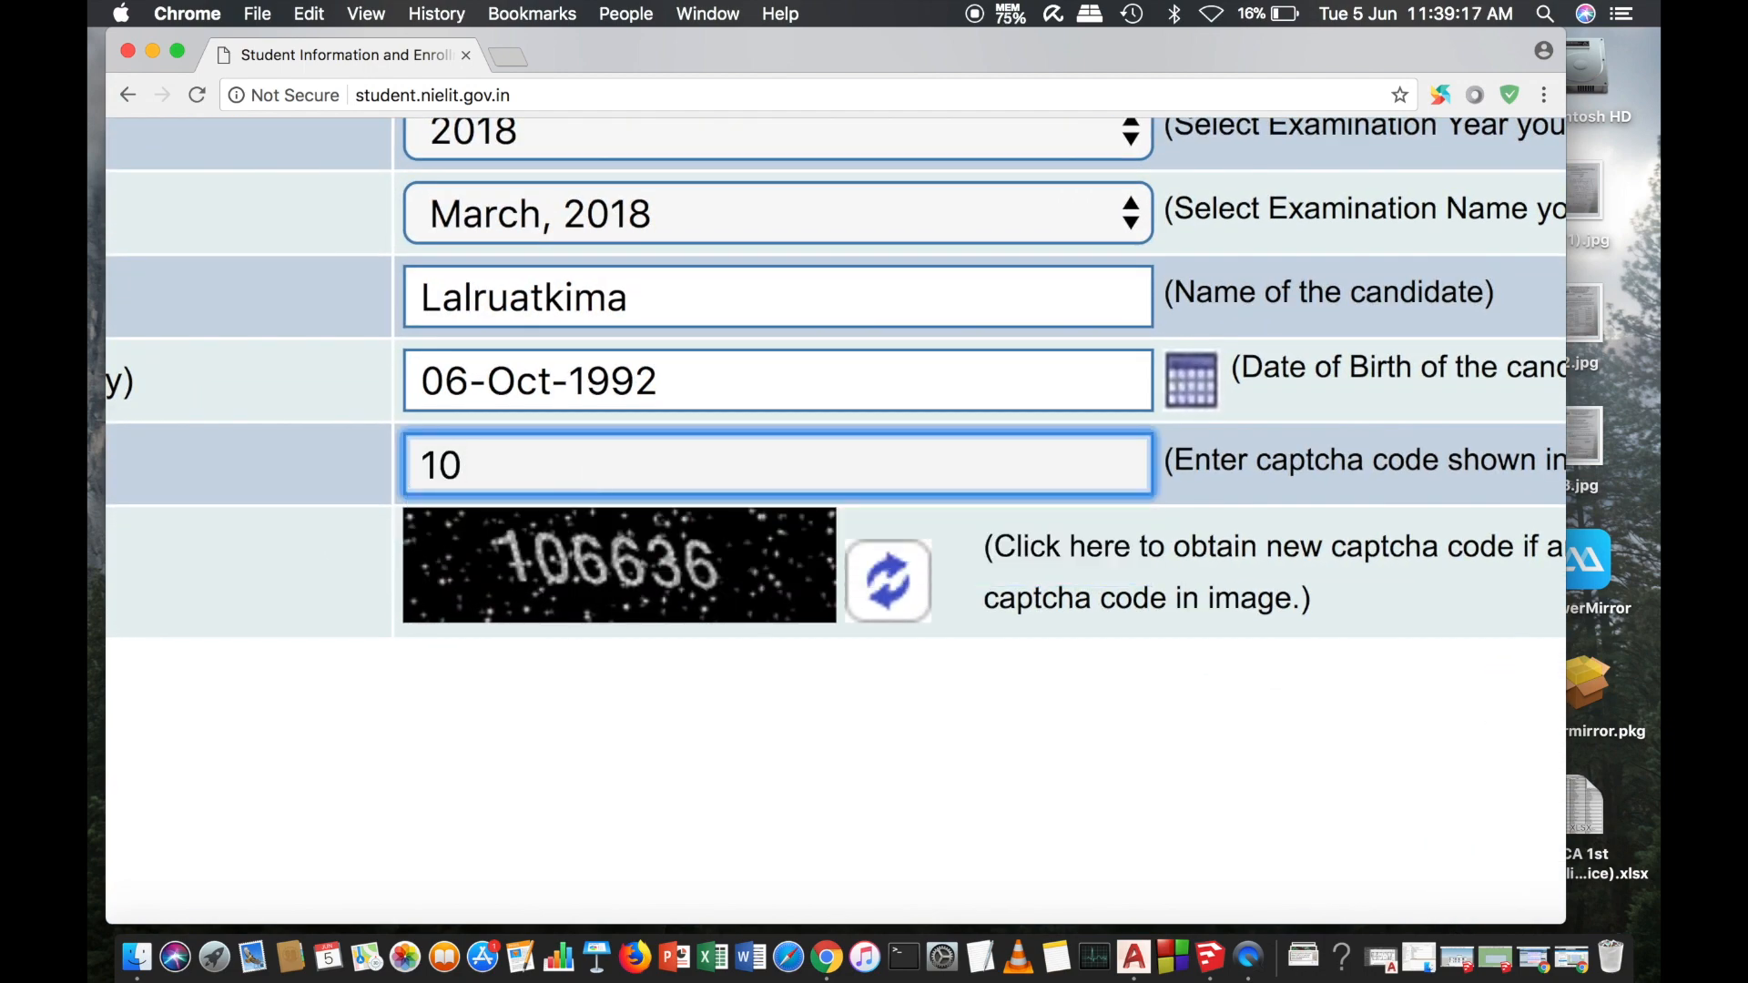
{"action": "type", "text": "6636"}
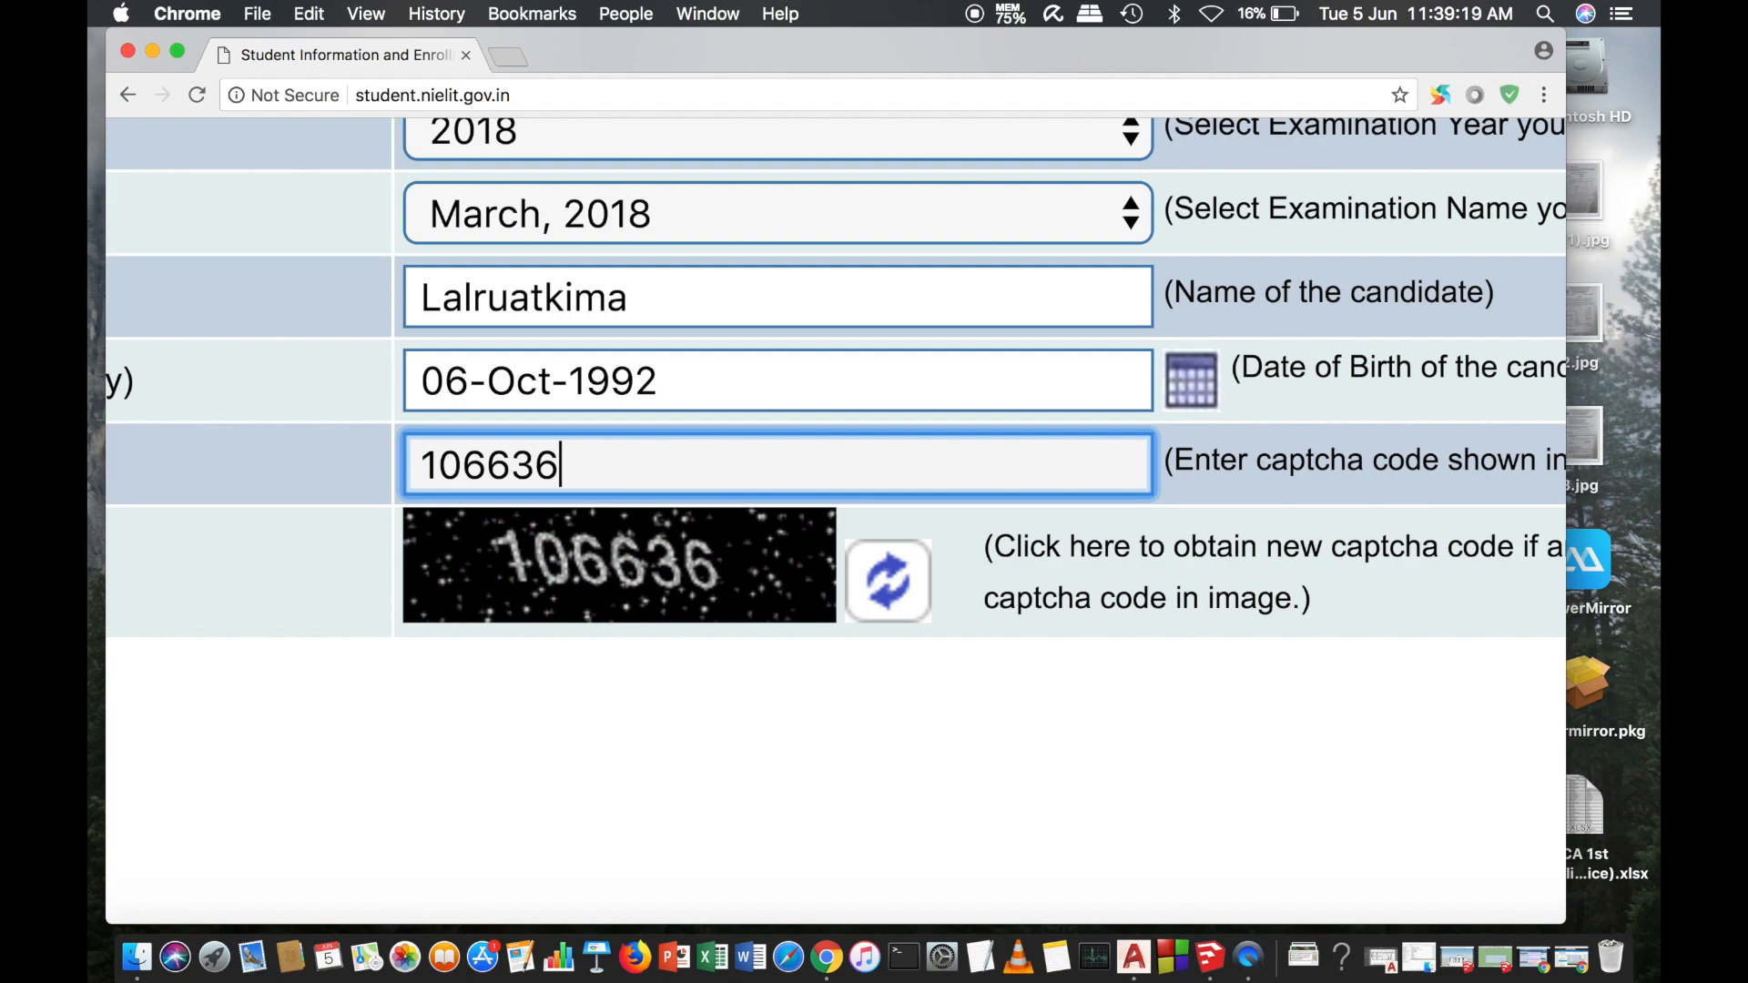
{"action": "scroll", "coordinate": [600, 565], "scroll_direction": "down", "scroll_amount": 8}
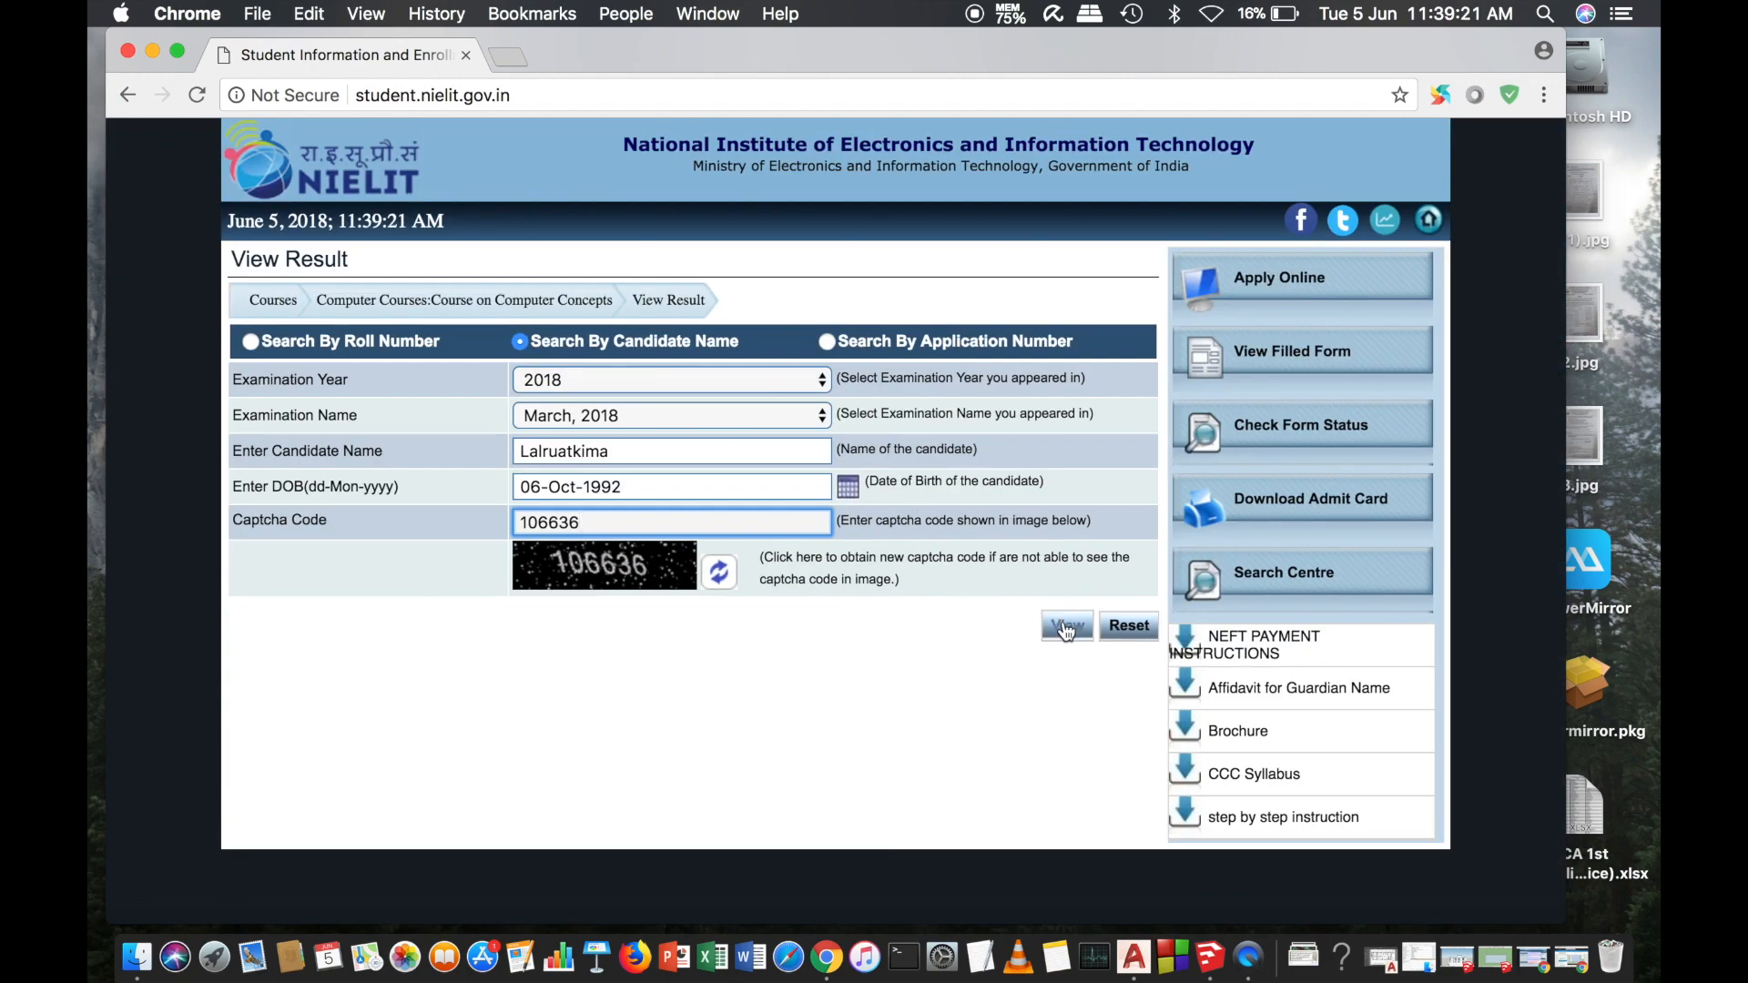
Step: Submit the name search and scroll over the returned B (Pass) result card
{"action": "left_click", "coordinate": [1067, 626]}
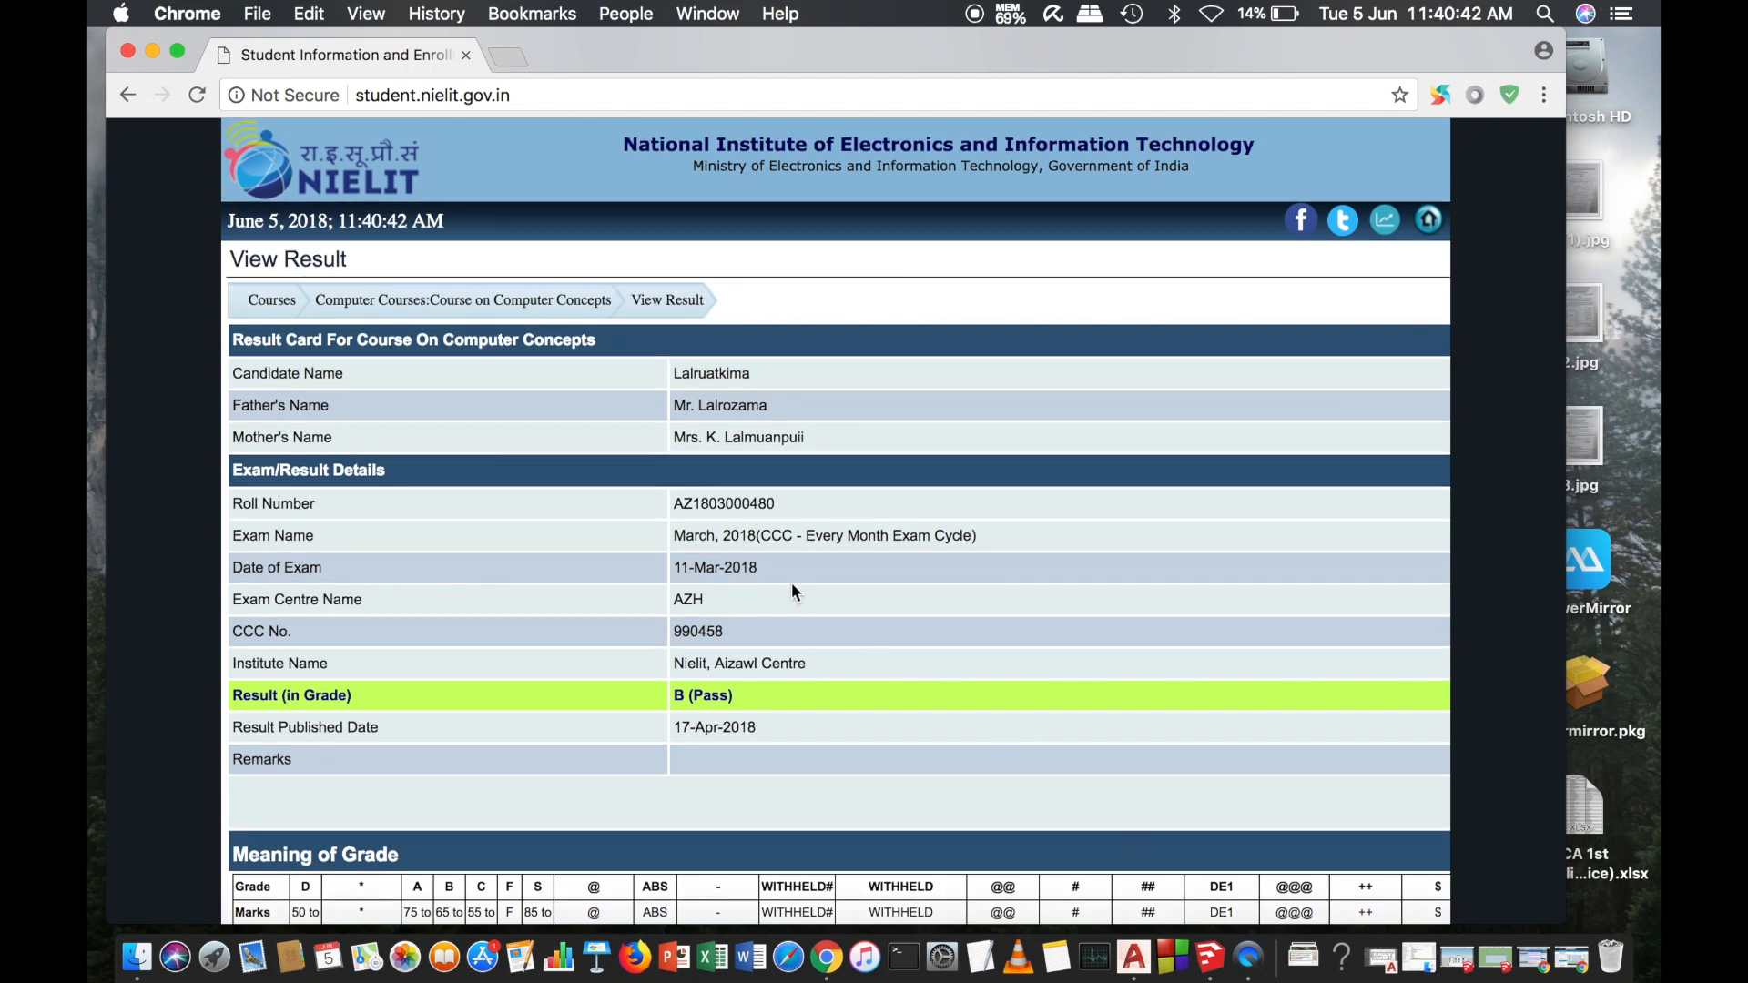
{"action": "scroll", "coordinate": [793, 593], "scroll_direction": "down", "scroll_amount": 5}
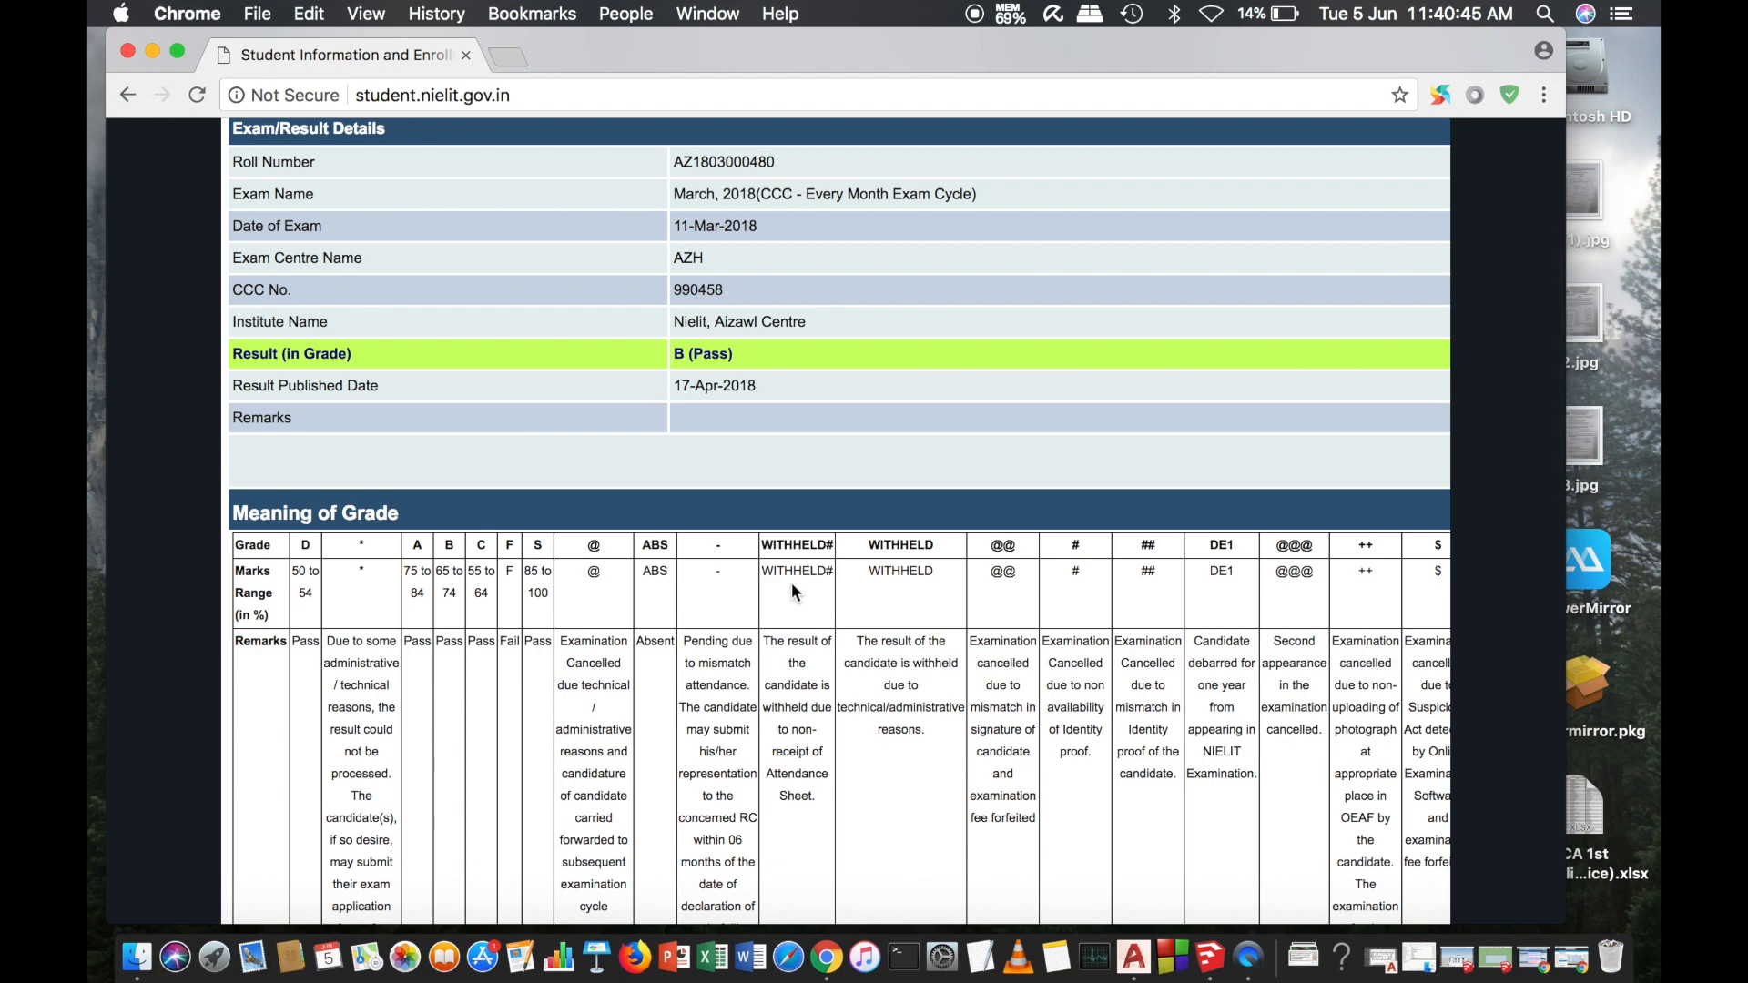
{"action": "scroll", "coordinate": [791, 587], "scroll_direction": "up", "scroll_amount": 5}
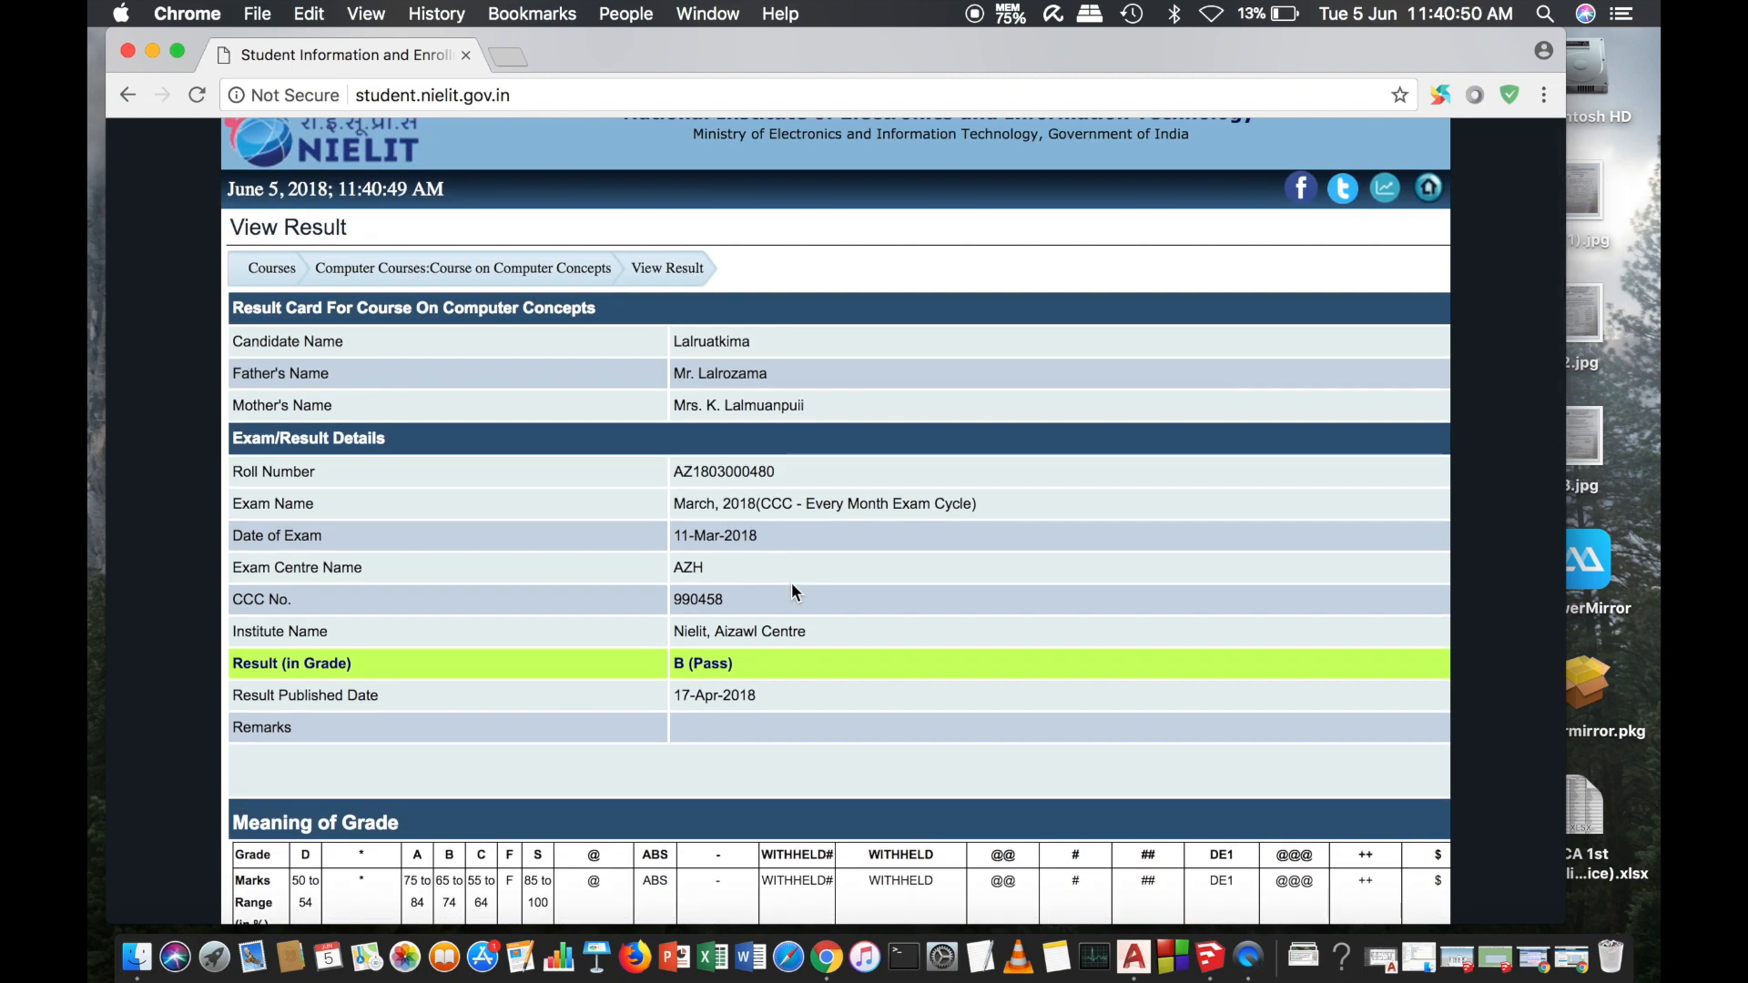
{"action": "scroll", "coordinate": [792, 592], "scroll_direction": "down", "scroll_amount": 3}
{"action": "scroll", "coordinate": [790, 592], "scroll_direction": "up", "scroll_amount": 3}
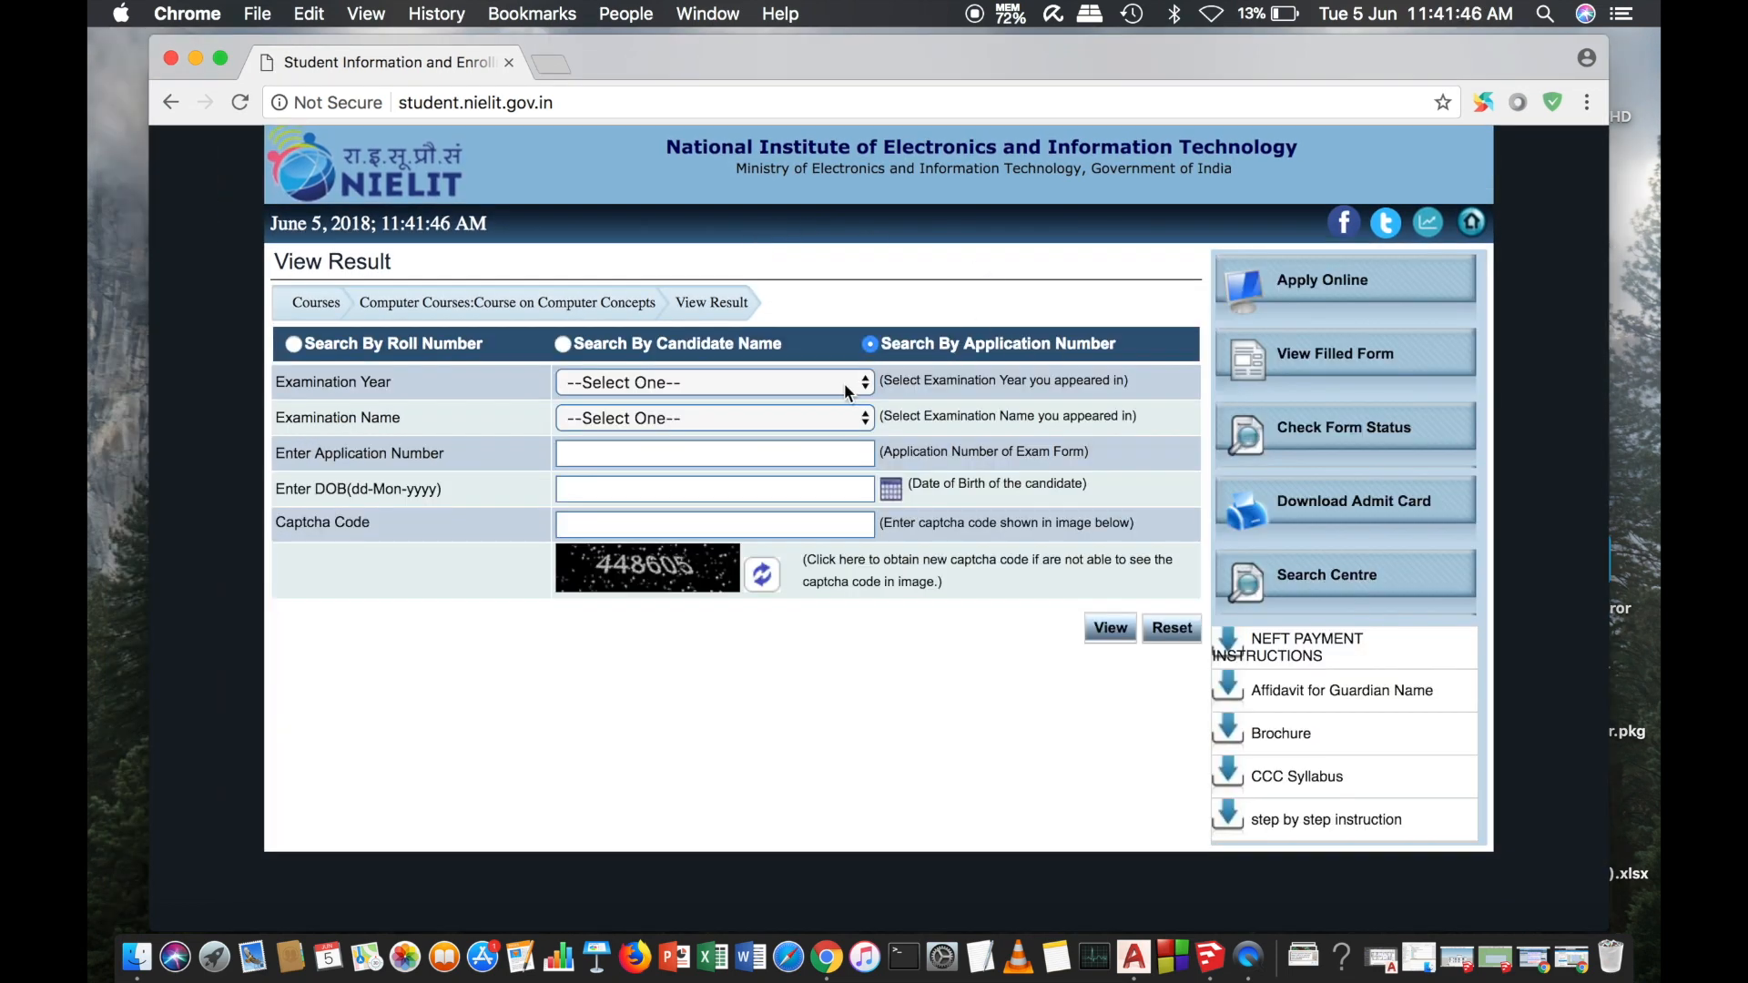
Step: Select 2018 as the examination year and the March, 2018 exam
{"action": "left_click", "coordinate": [844, 382]}
{"action": "left_click", "coordinate": [813, 409]}
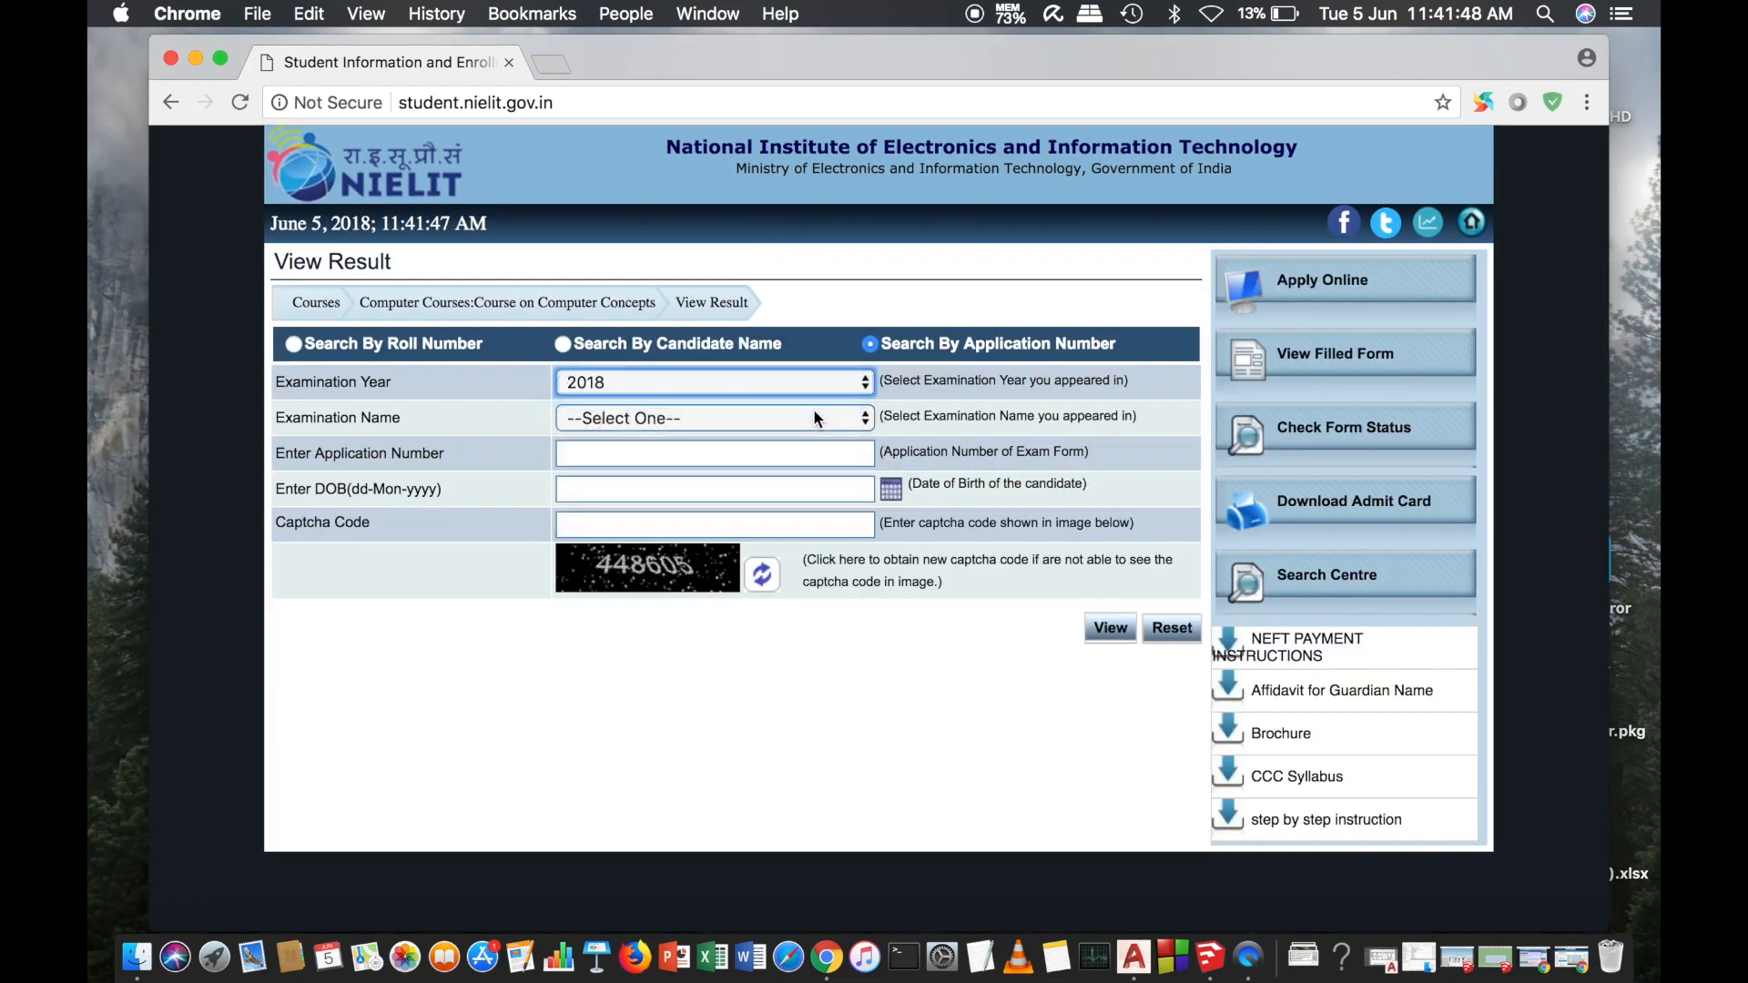
{"action": "left_click", "coordinate": [722, 410]}
{"action": "left_click", "coordinate": [693, 482]}
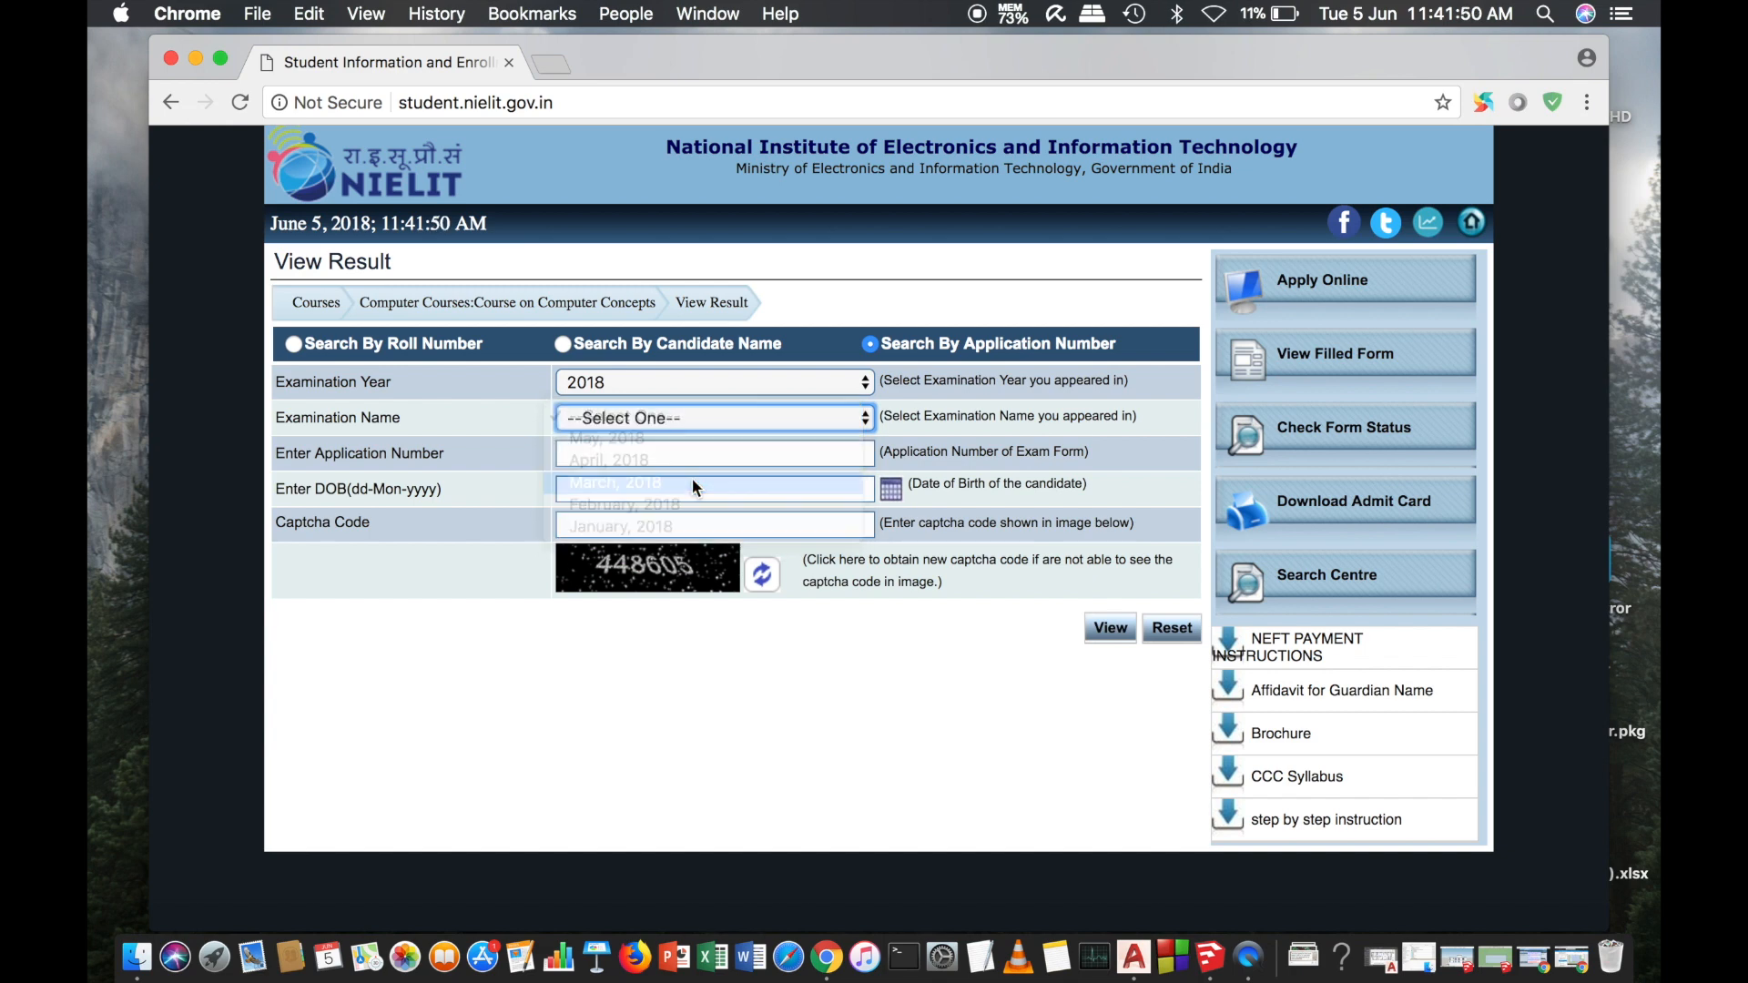
Step: Enter the candidate's application number, the saved date of birth, and the captcha code
{"action": "left_click", "coordinate": [627, 455]}
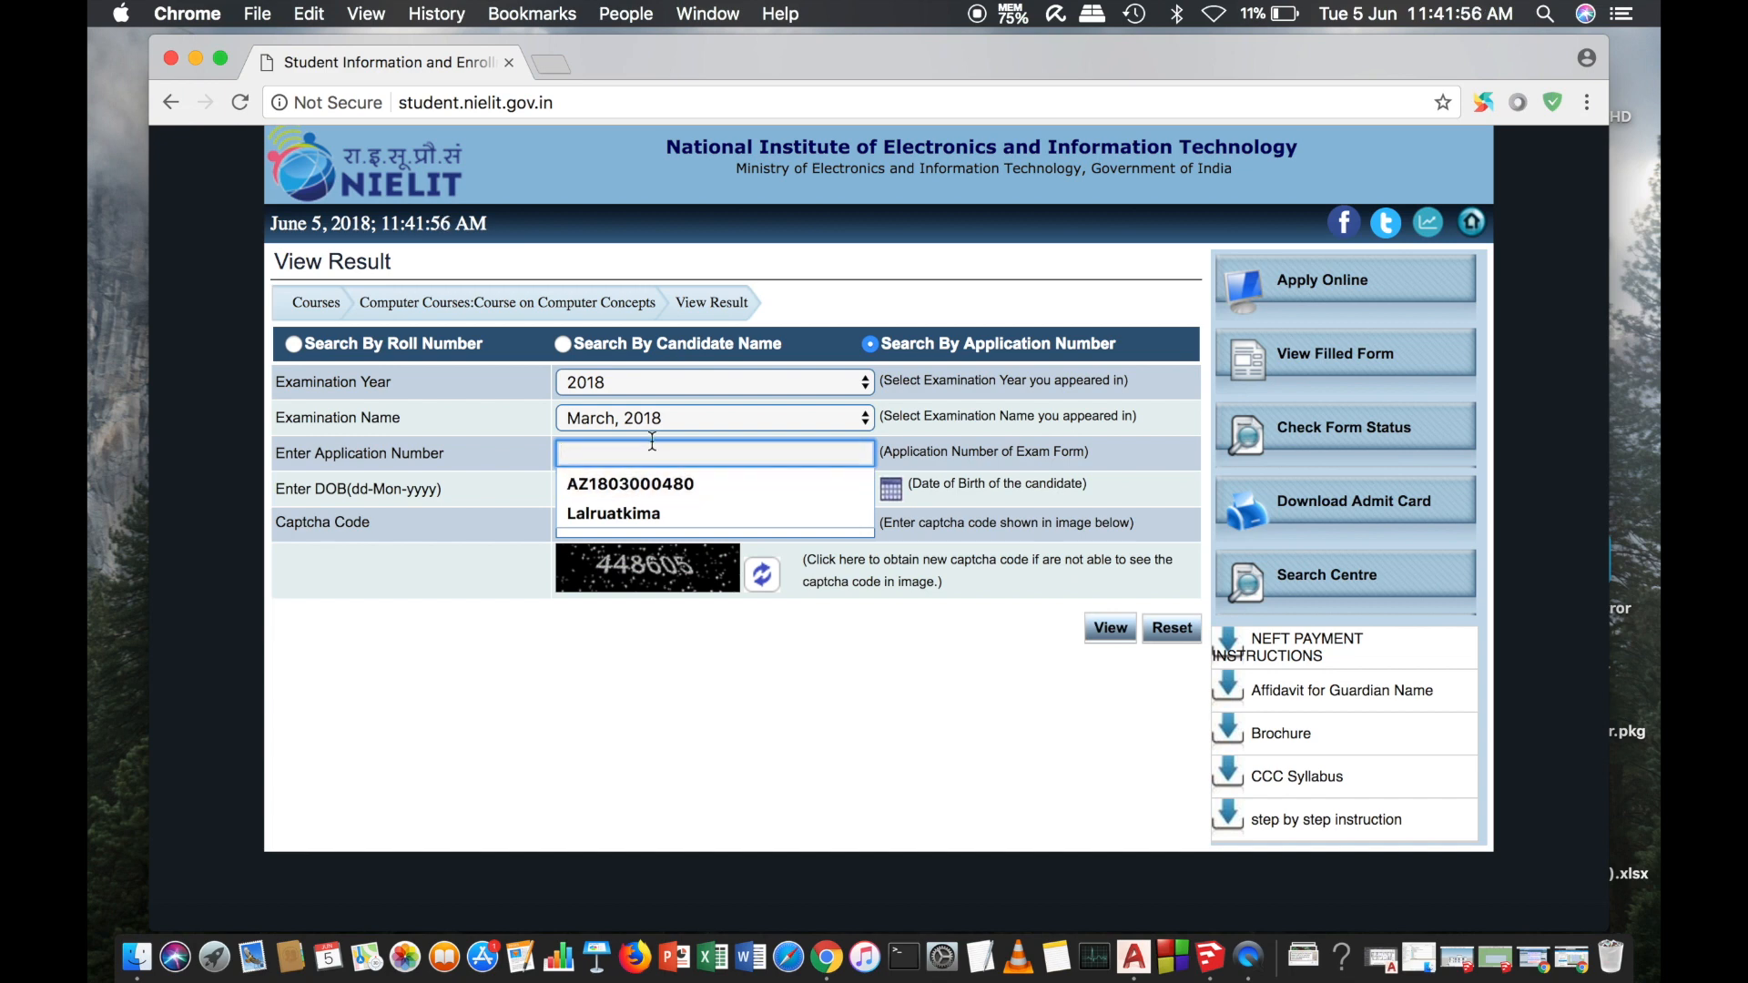
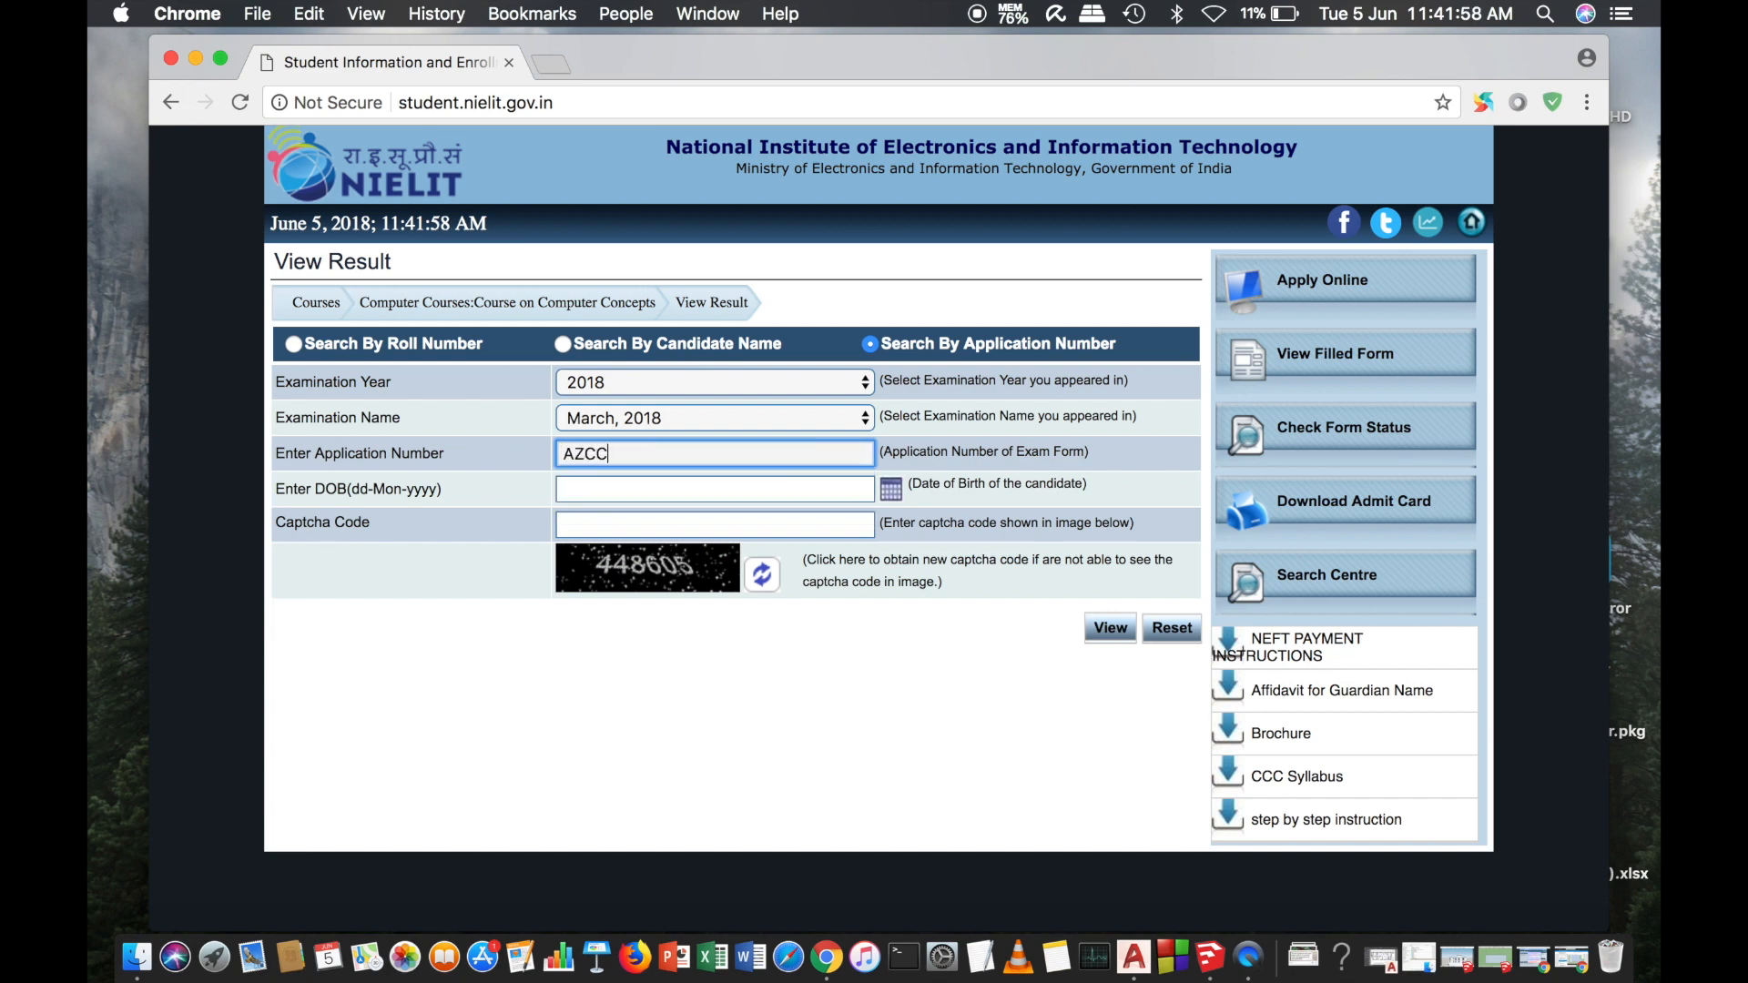
{"action": "left_click", "coordinate": [806, 478]}
{"action": "left_click", "coordinate": [784, 508]}
{"action": "left_click", "coordinate": [739, 512]}
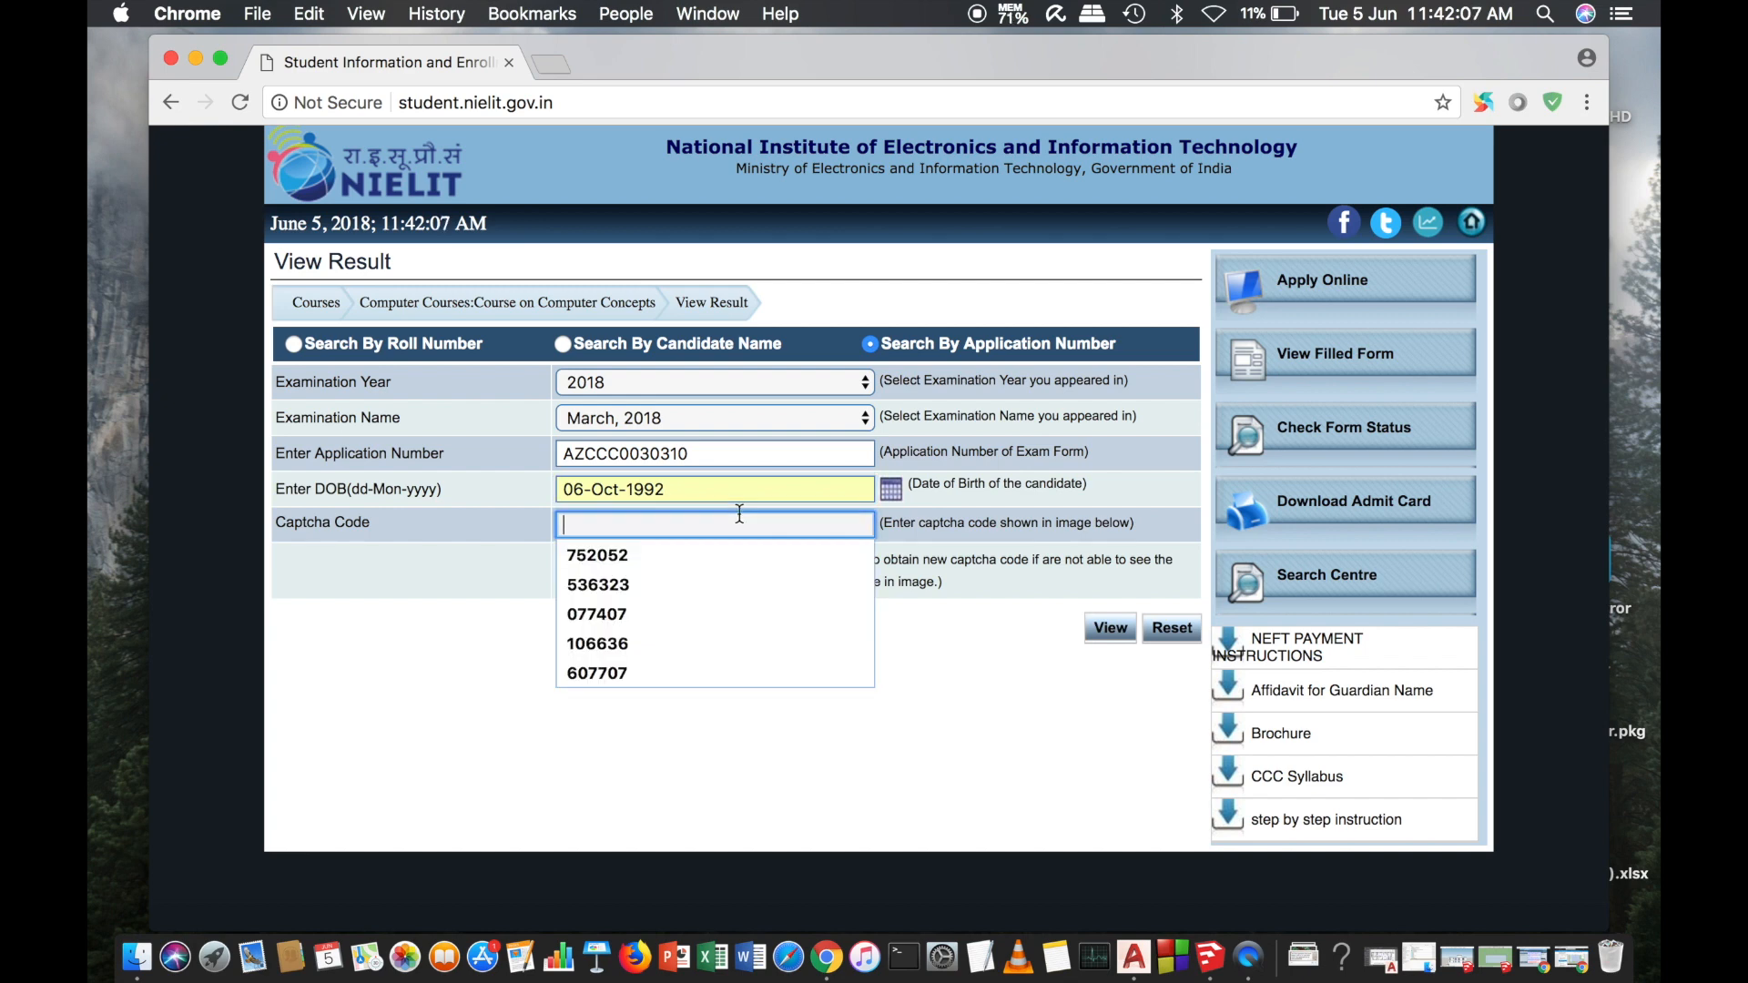
{"action": "left_click", "coordinate": [517, 539]}
{"action": "left_click", "coordinate": [672, 520]}
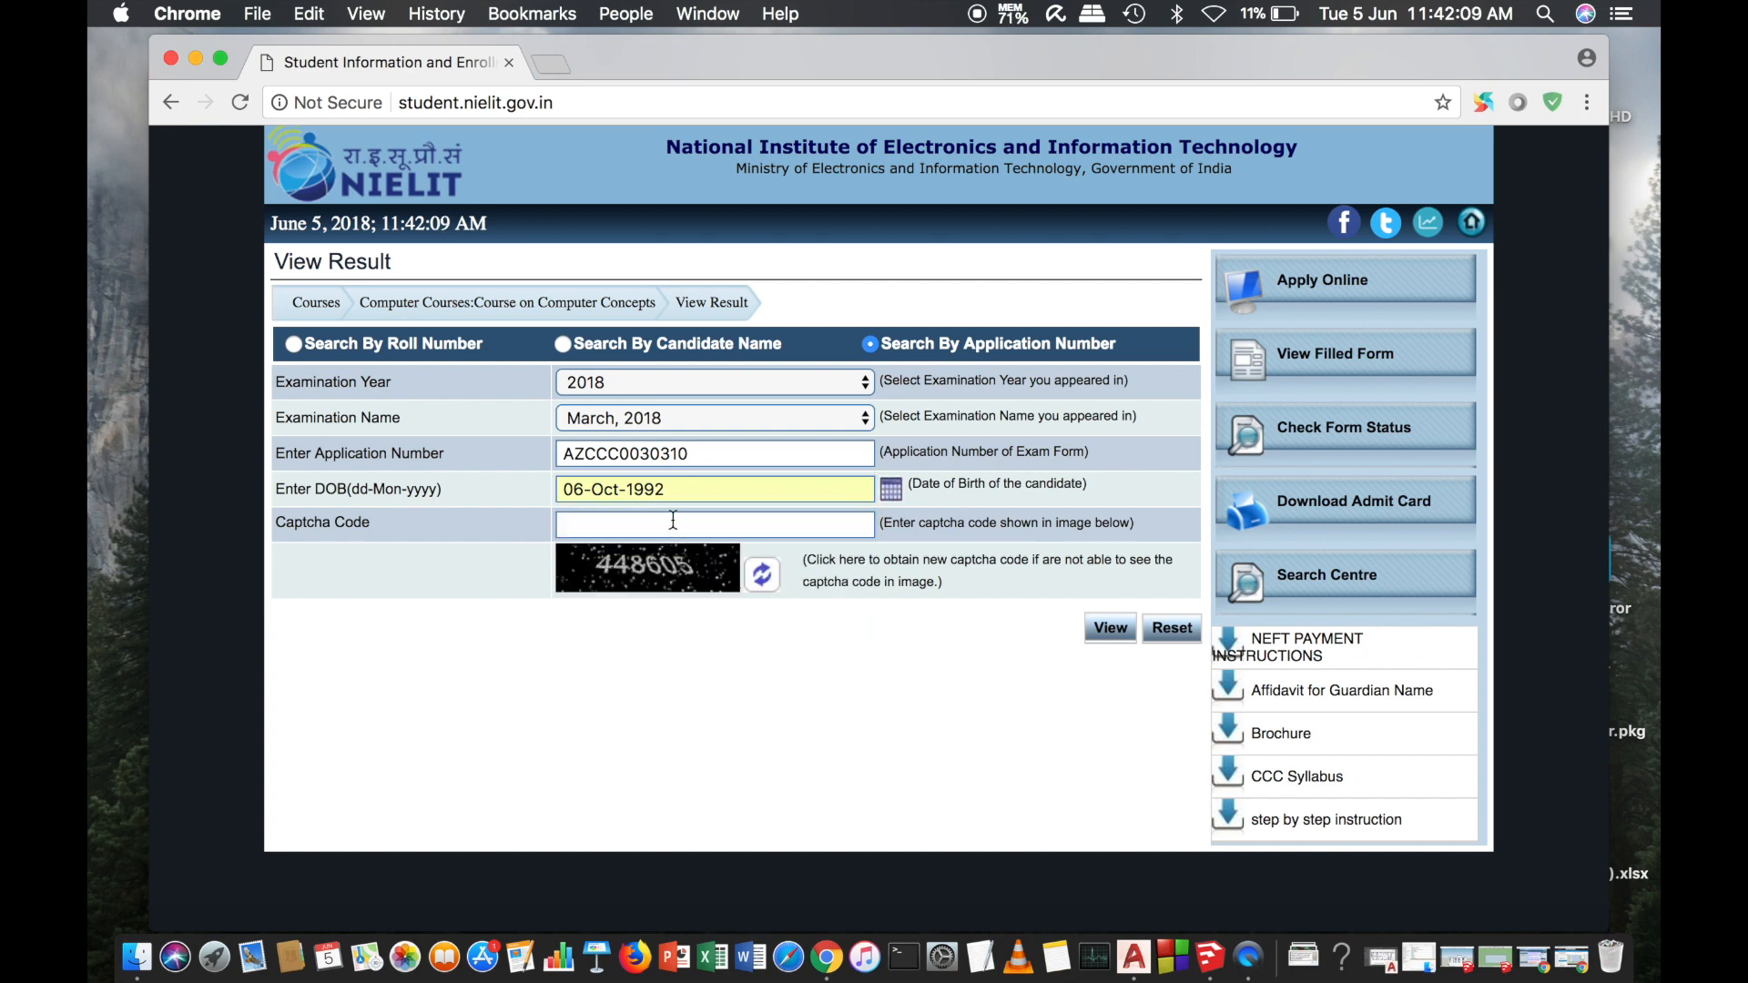
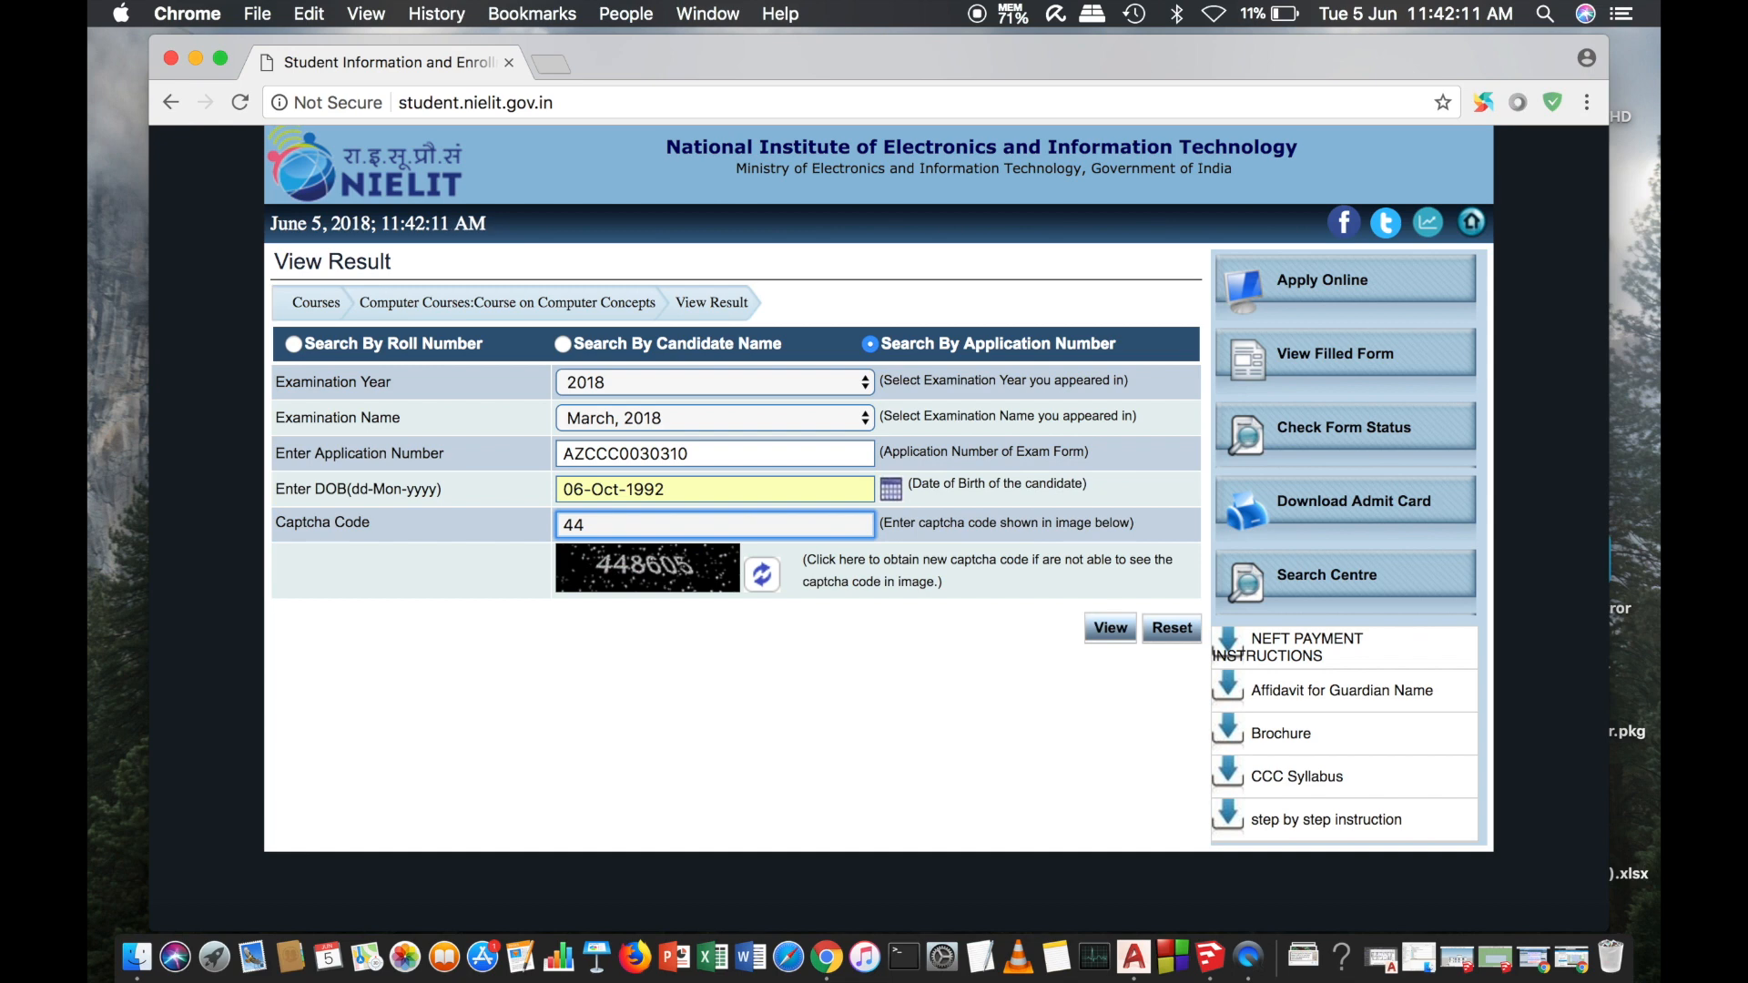
Step: Submit the search and review the returned CCC result card graded B (Pass)
{"action": "left_click", "coordinate": [1111, 629]}
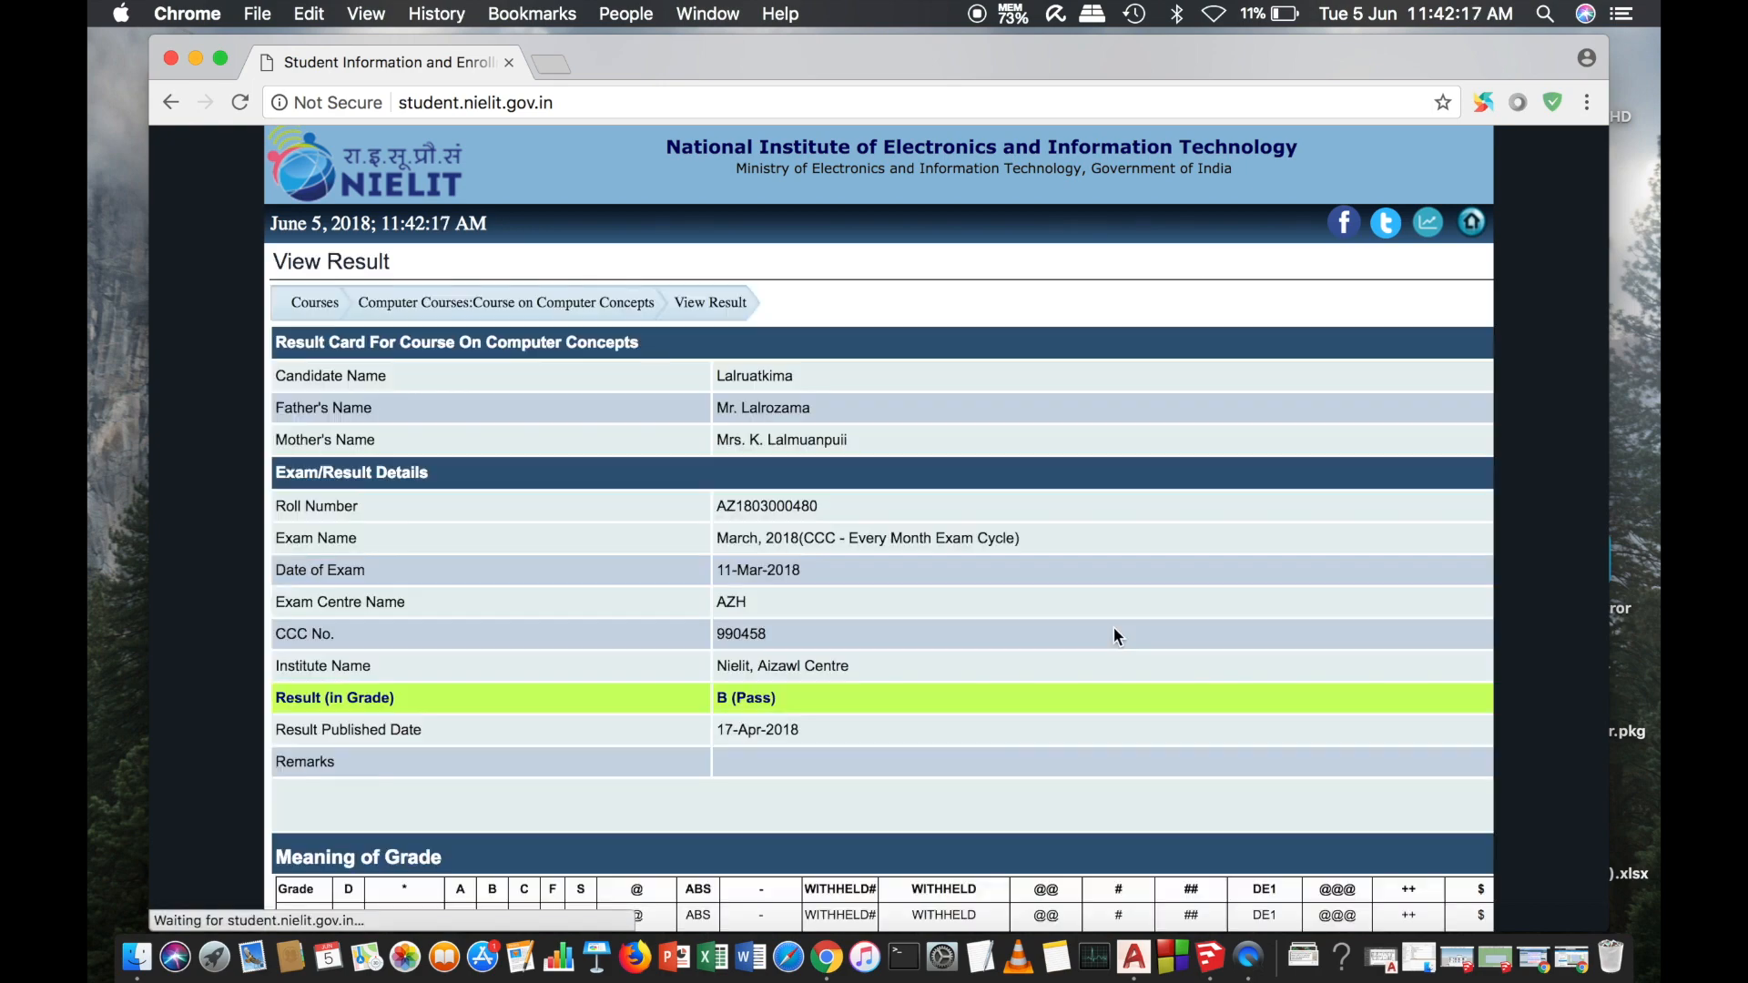
{"action": "scroll", "coordinate": [1115, 630], "scroll_direction": "down", "scroll_amount": 10}
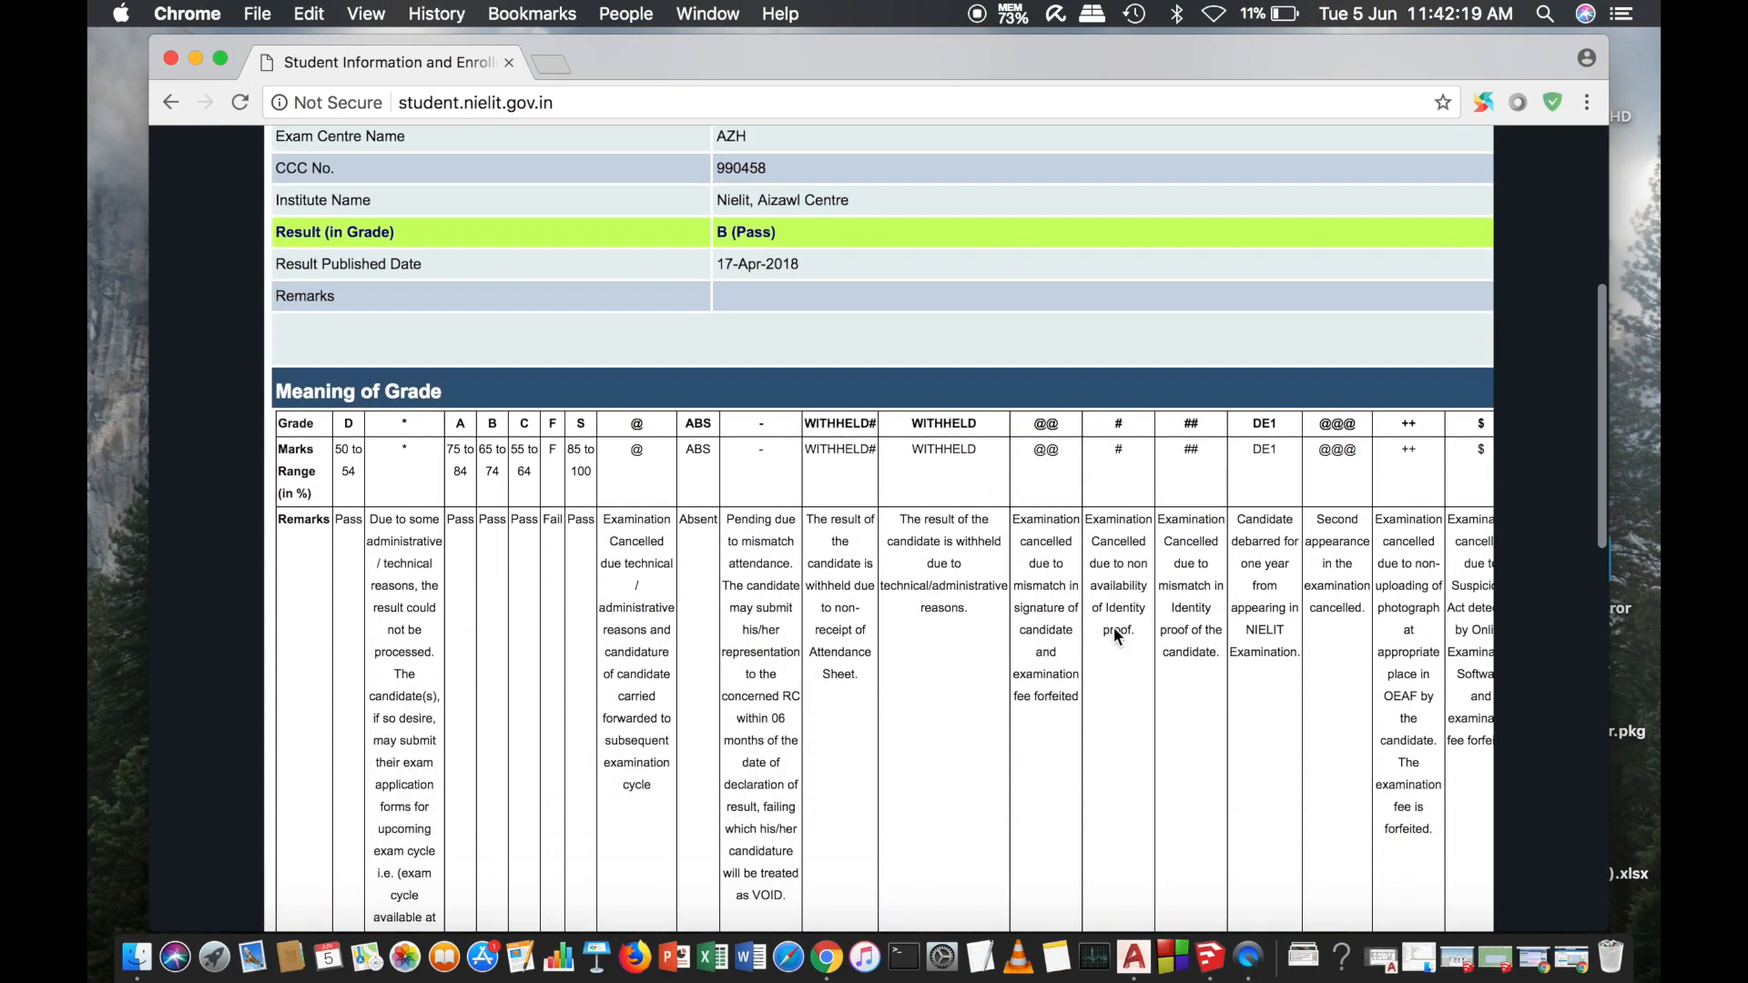
{"action": "scroll", "coordinate": [1113, 626], "scroll_direction": "down", "scroll_amount": 5}
{"action": "scroll", "coordinate": [1112, 627], "scroll_direction": "up", "scroll_amount": 15}
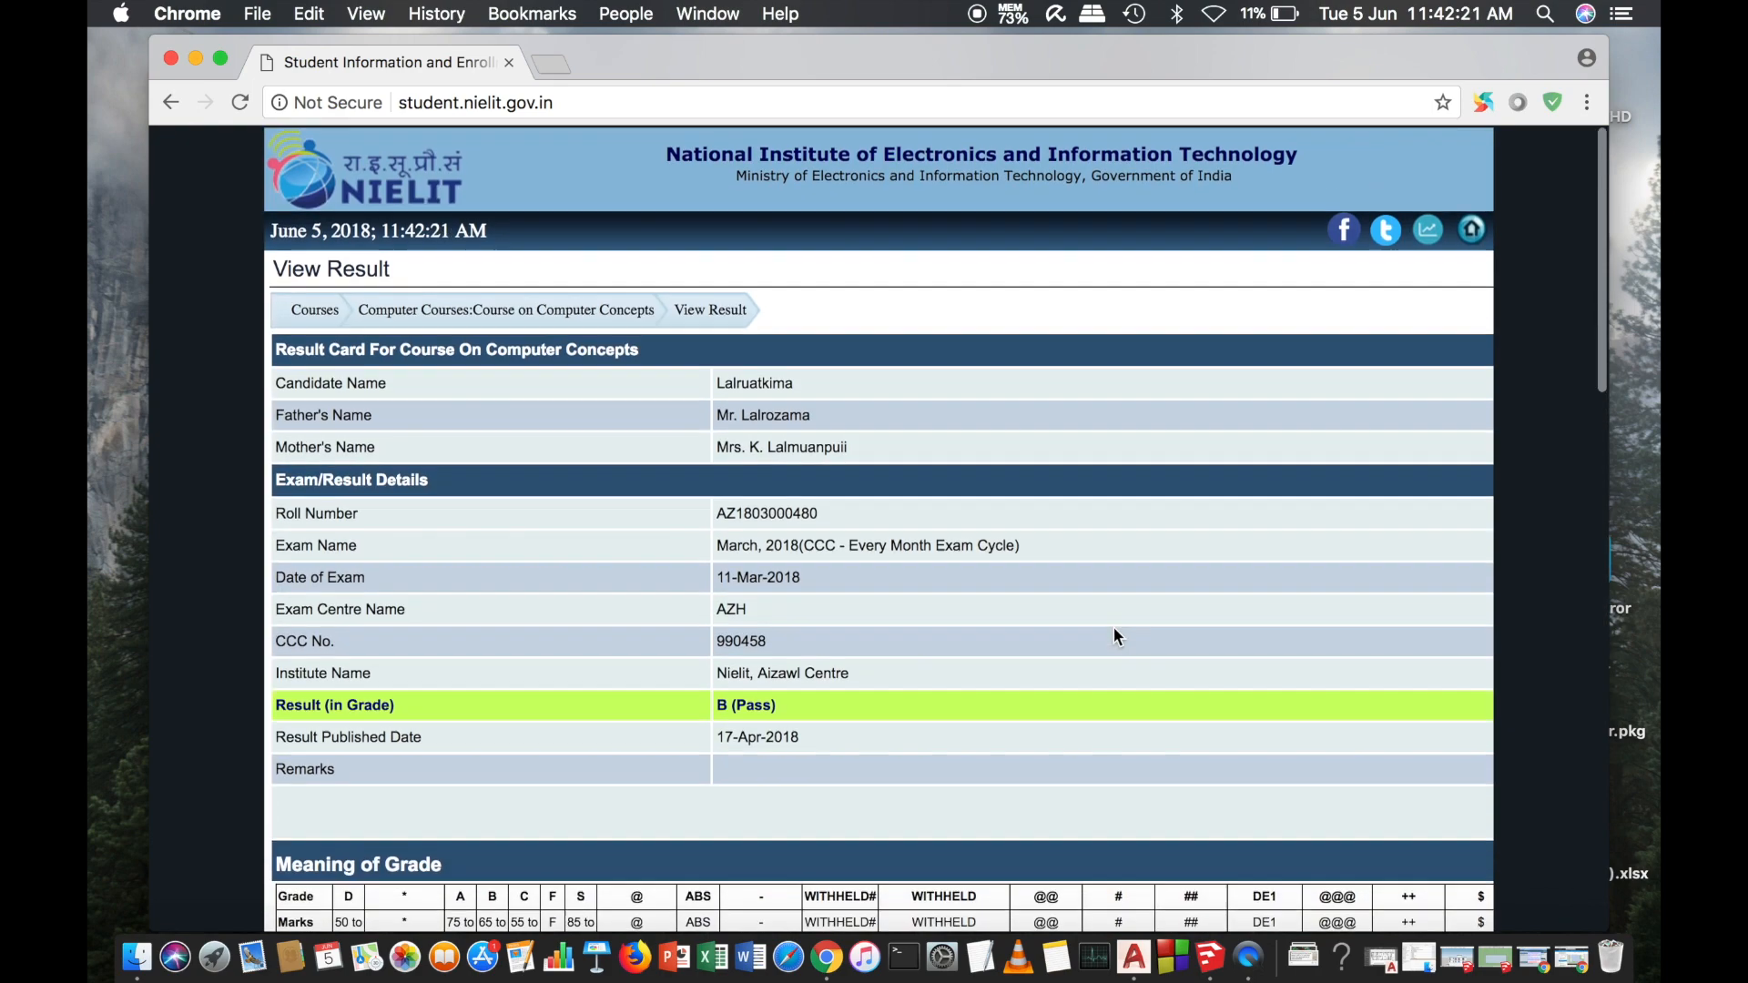